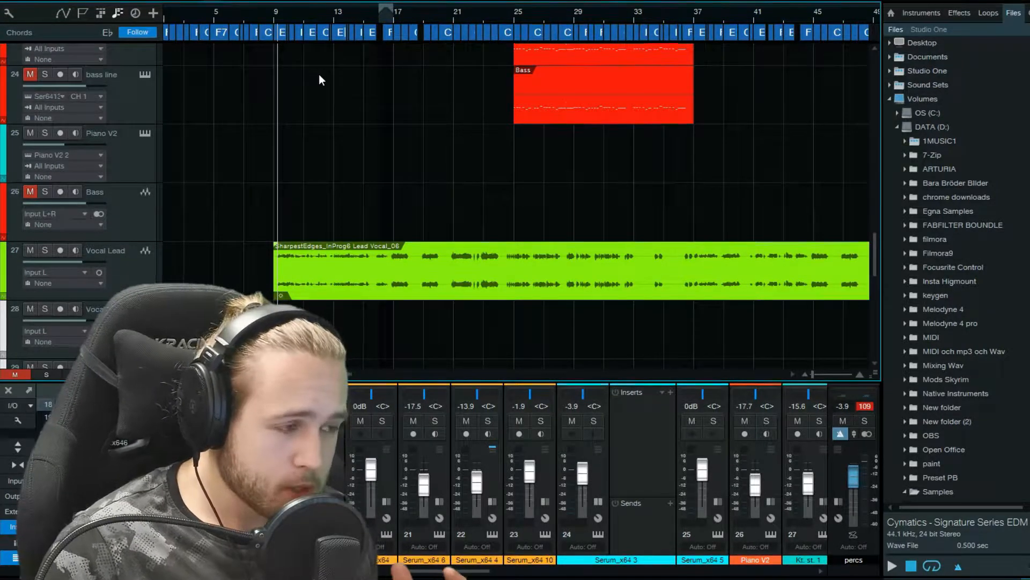
Look over the arrangement's synth, piano, bass and lead vocal tracks along the timeline.
{"action": "scroll", "coordinate": [308, 108], "scroll_direction": "down", "scroll_amount": 2}
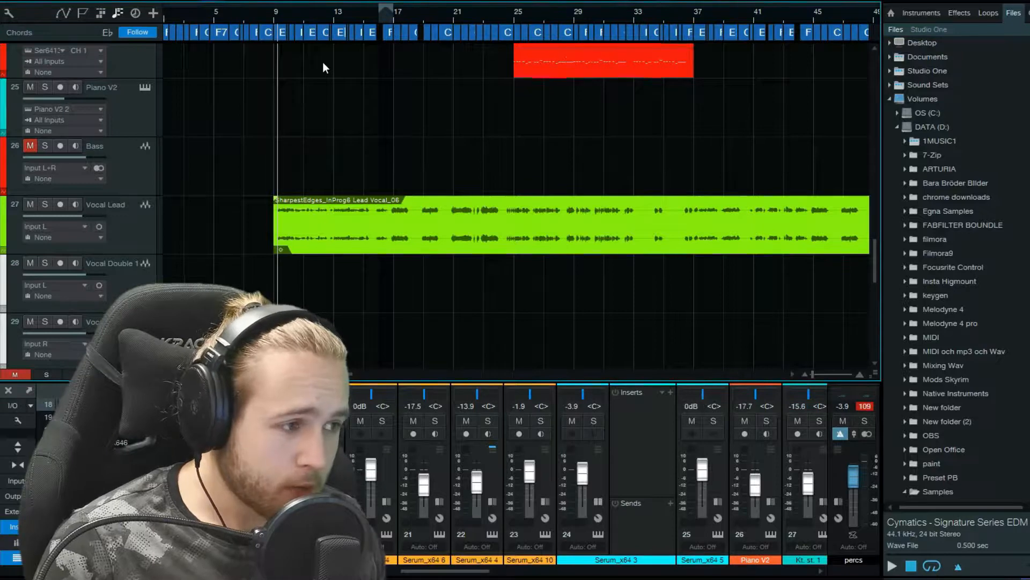
{"action": "scroll", "coordinate": [285, 78], "scroll_direction": "up", "scroll_amount": 1}
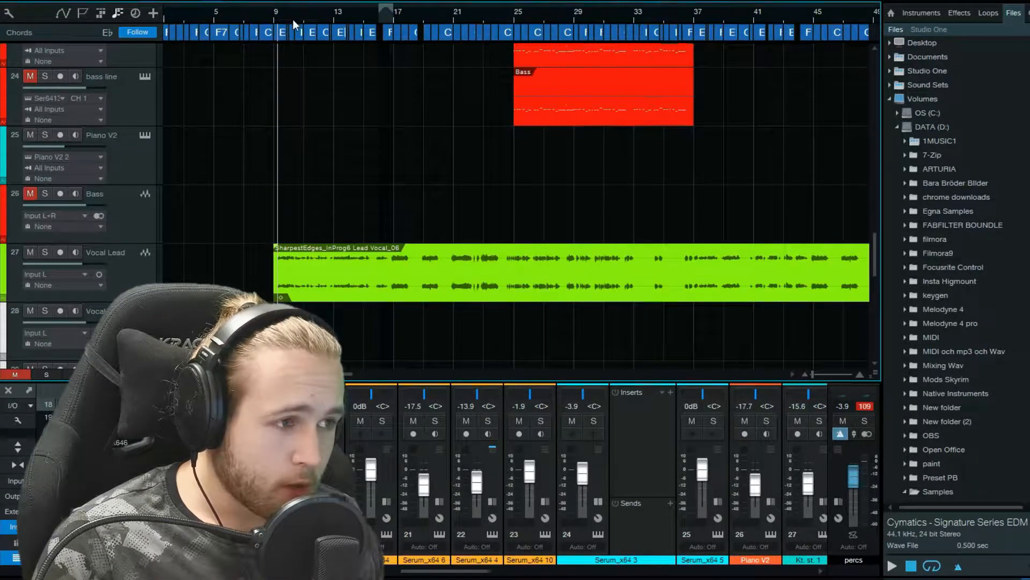
{"action": "scroll", "coordinate": [292, 23], "scroll_direction": "down", "scroll_amount": 2}
{"action": "scroll", "coordinate": [275, 112], "scroll_direction": "up", "scroll_amount": 2}
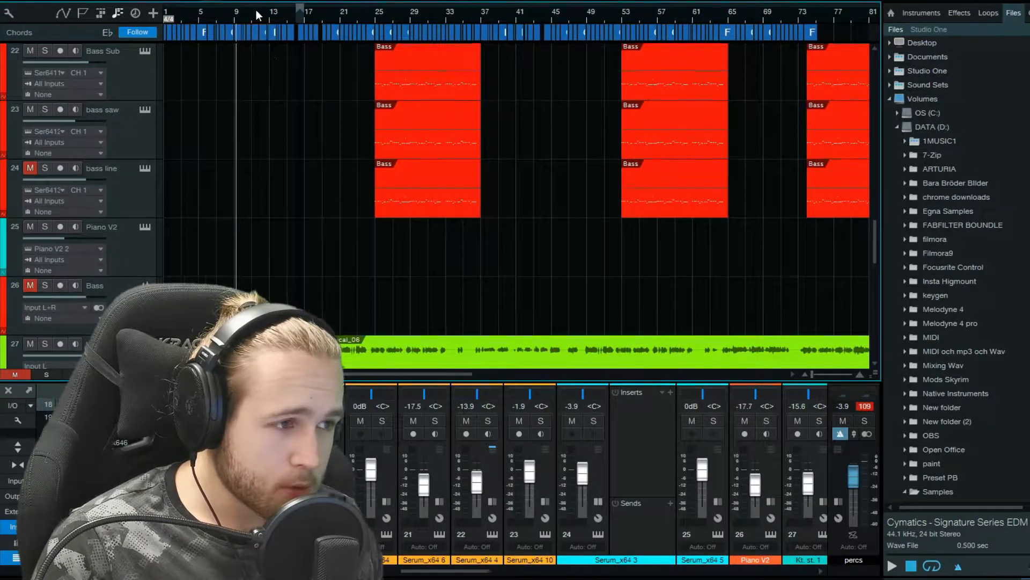
{"action": "scroll", "coordinate": [256, 10], "scroll_direction": "down", "scroll_amount": 2}
{"action": "scroll", "coordinate": [236, 123], "scroll_direction": "up", "scroll_amount": 8}
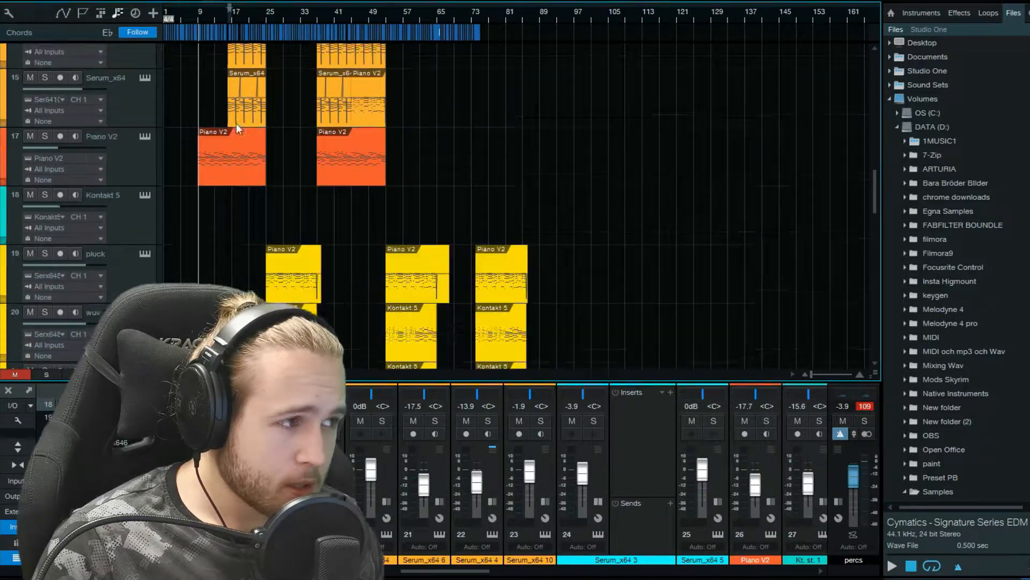
{"action": "scroll", "coordinate": [236, 125], "scroll_direction": "down", "scroll_amount": 10}
{"action": "scroll", "coordinate": [198, 11], "scroll_direction": "up", "scroll_amount": 1}
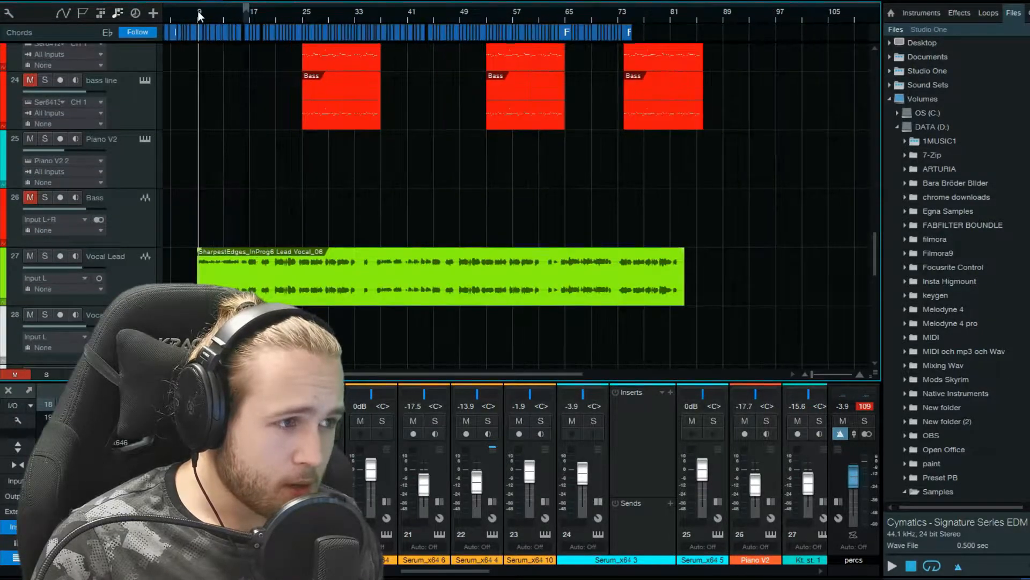
Solo the Vocal Lead track and play it from just before its clip begins at bar 9.
{"action": "left_click_drag", "start_coordinate": [198, 11], "coordinate": [213, 12]}
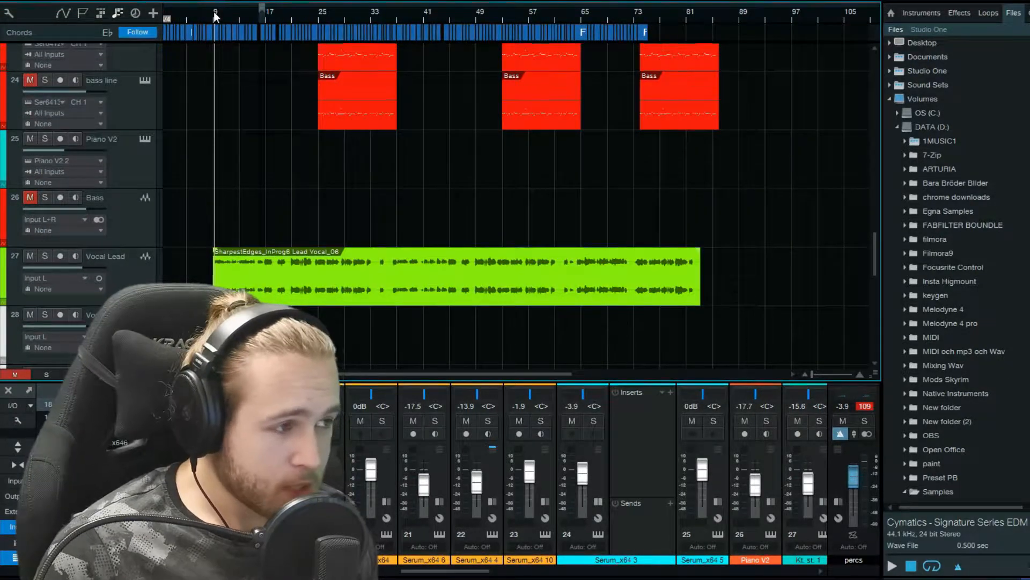
{"action": "scroll", "coordinate": [214, 12], "scroll_direction": "up", "scroll_amount": 2}
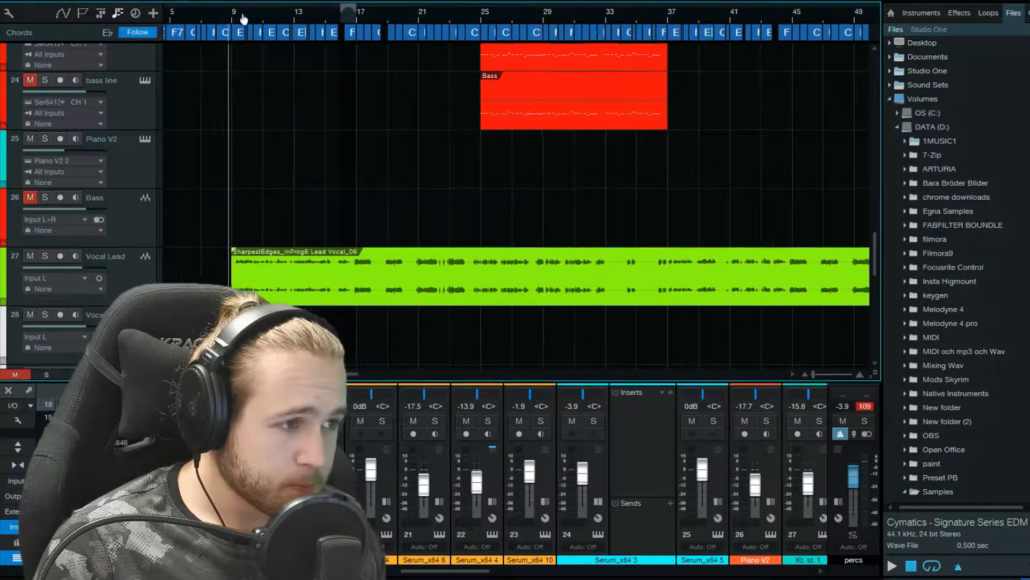
{"action": "left_click_drag", "start_coordinate": [244, 19], "coordinate": [293, 20]}
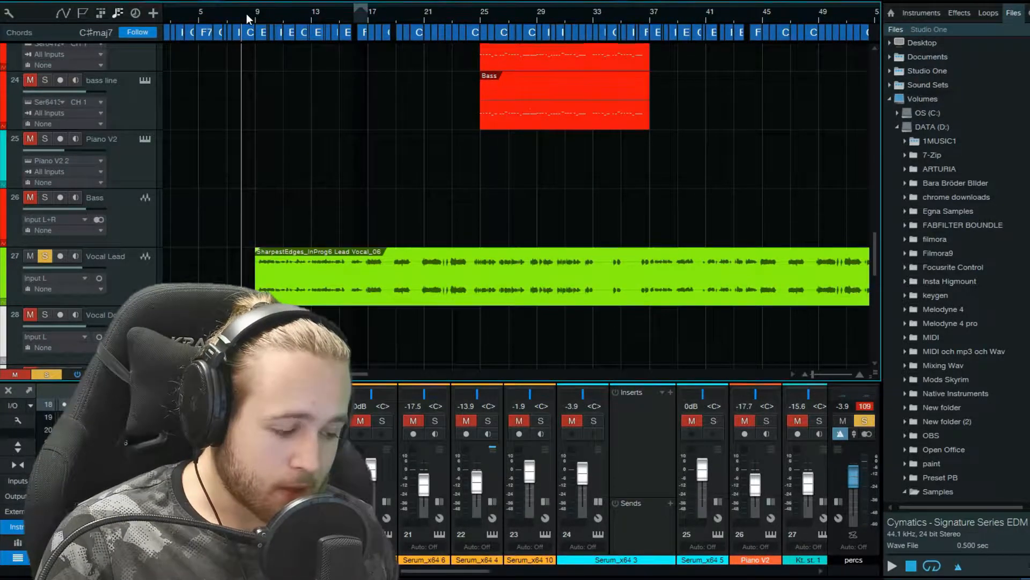
{"action": "left_click", "coordinate": [251, 14]}
{"action": "key", "text": "space"}
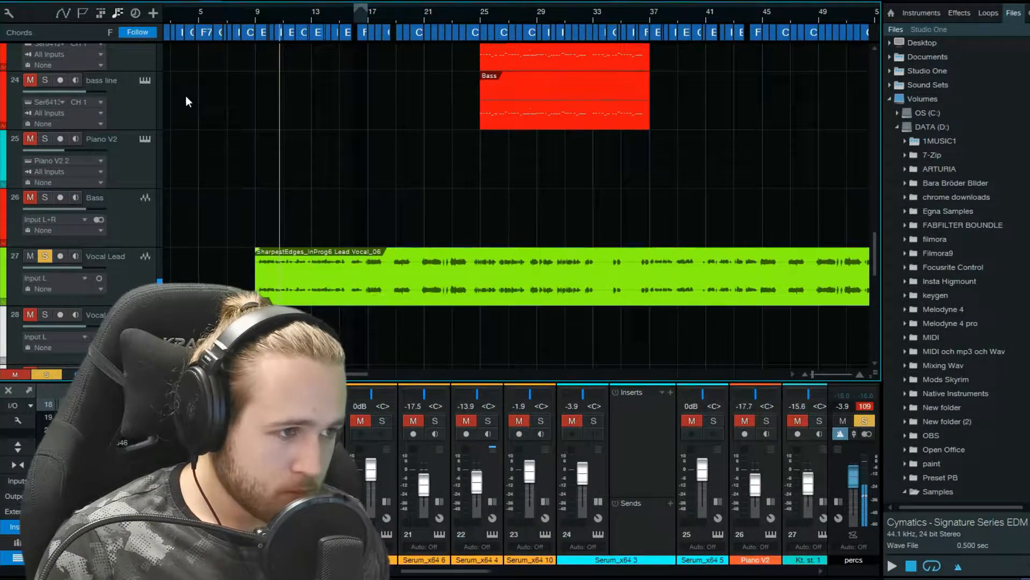
{"action": "scroll", "coordinate": [201, 97], "scroll_direction": "down", "scroll_amount": 1}
{"action": "scroll", "coordinate": [201, 98], "scroll_direction": "up", "scroll_amount": 1}
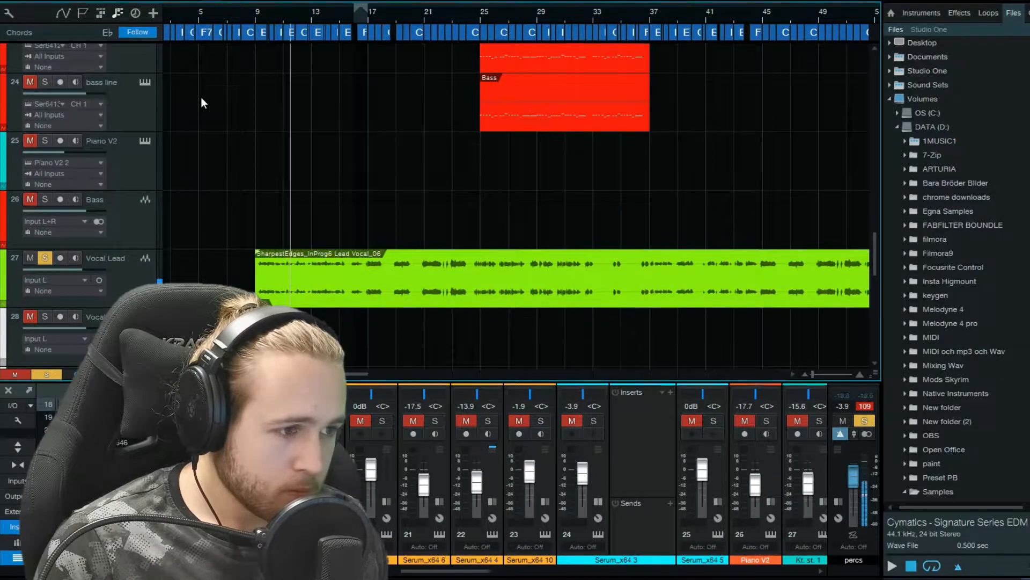
{"action": "scroll", "coordinate": [201, 97], "scroll_direction": "down", "scroll_amount": 1}
{"action": "scroll", "coordinate": [224, 11], "scroll_direction": "up", "scroll_amount": 2}
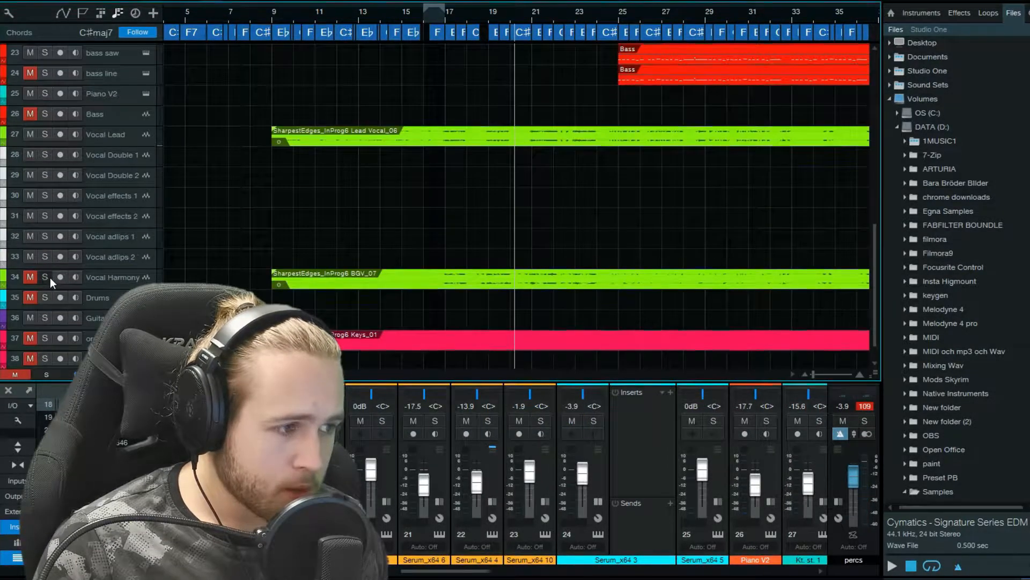
Solo the Vocal Harmony track and play its background vocals from about bar 16.
{"action": "left_click", "coordinate": [47, 277]}
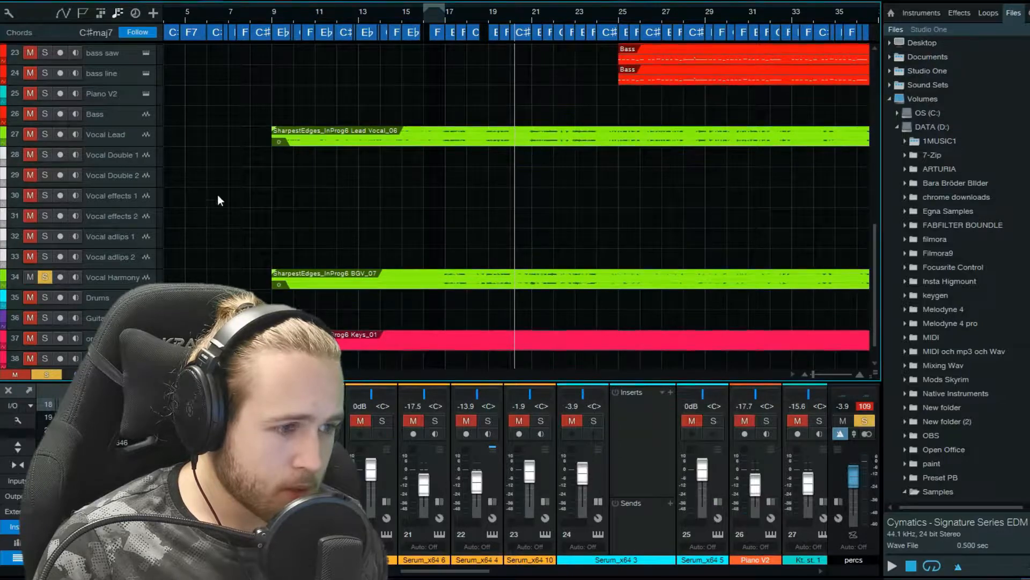
{"action": "left_click", "coordinate": [434, 14]}
{"action": "scroll", "coordinate": [436, 13], "scroll_direction": "up", "scroll_amount": 3}
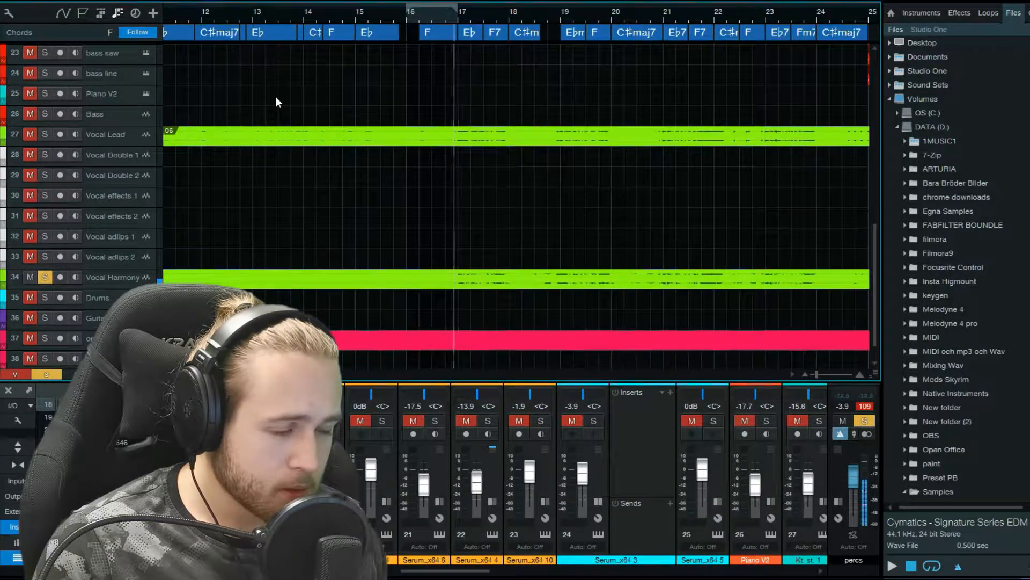
{"action": "scroll", "coordinate": [355, 196], "scroll_direction": "up", "scroll_amount": 1}
{"action": "scroll", "coordinate": [361, 210], "scroll_direction": "down", "scroll_amount": 1}
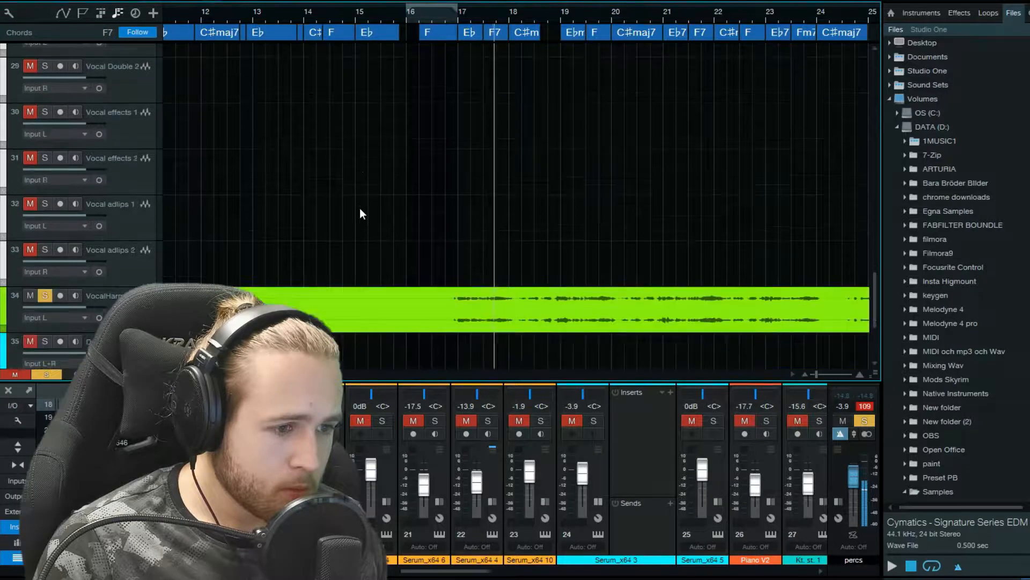
{"action": "scroll", "coordinate": [360, 207], "scroll_direction": "down", "scroll_amount": 2}
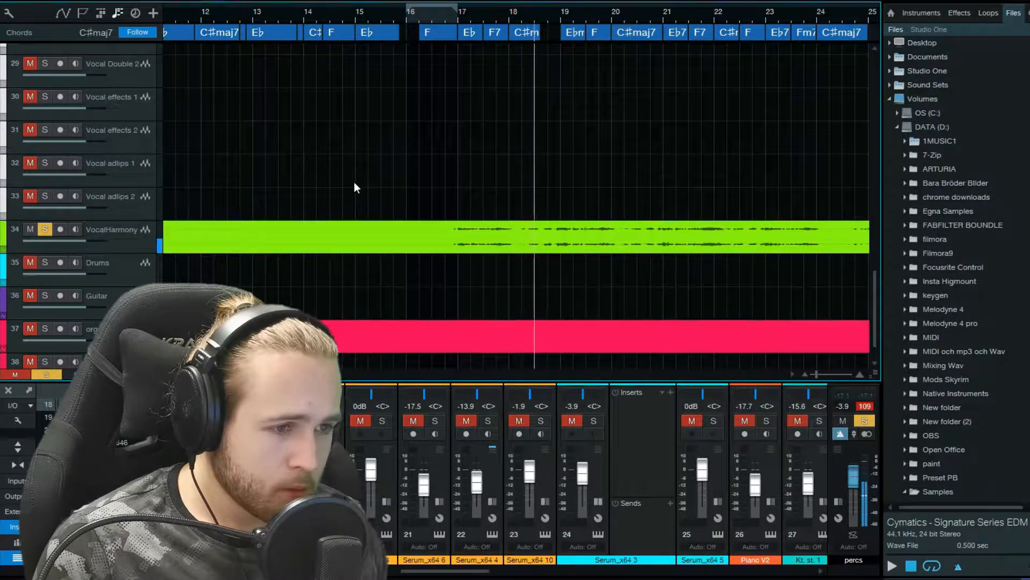
{"action": "scroll", "coordinate": [355, 14], "scroll_direction": "down", "scroll_amount": 2}
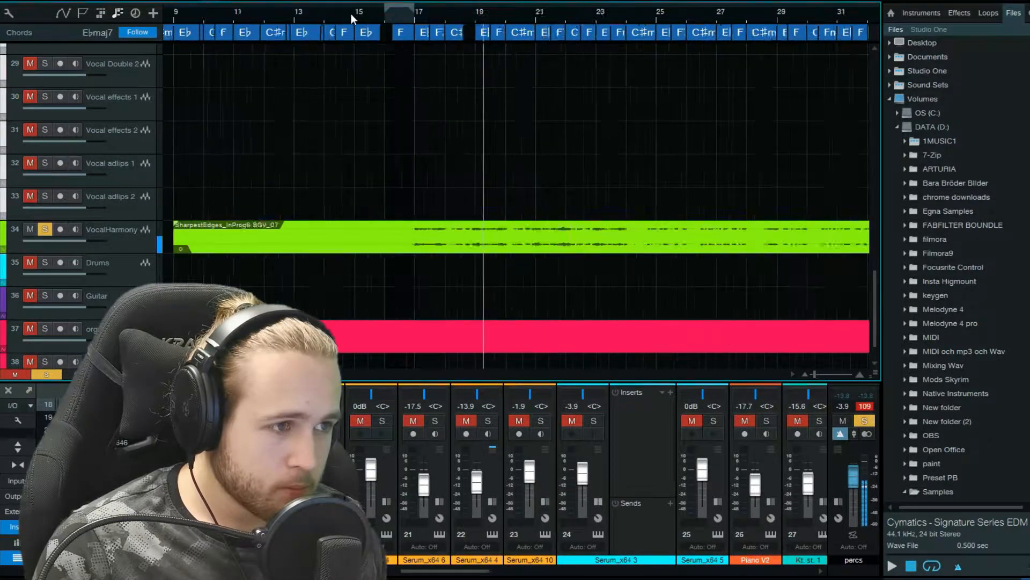
{"action": "scroll", "coordinate": [351, 14], "scroll_direction": "down", "scroll_amount": 1}
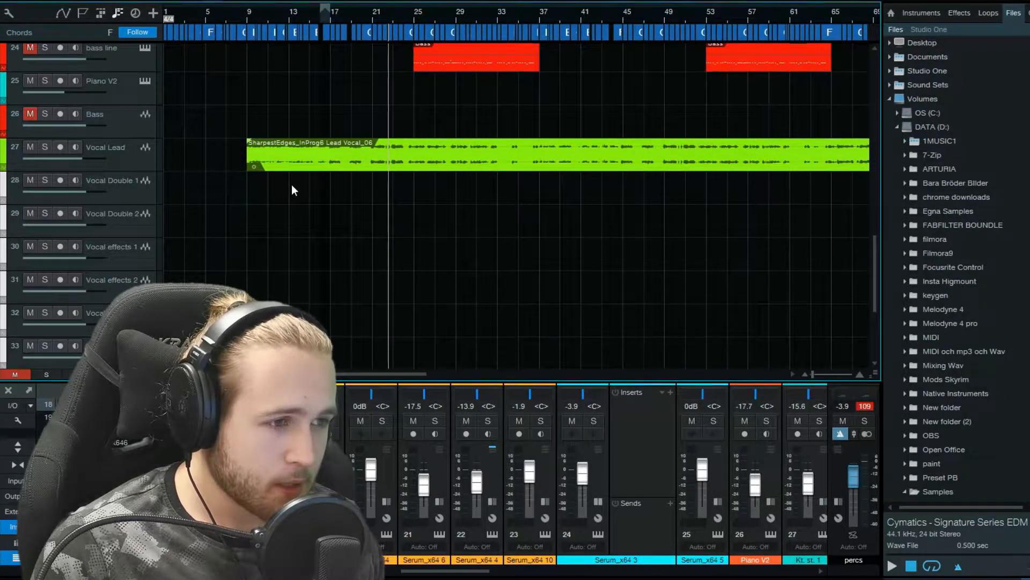
Play the arrangement without any solo to hear the lead vocal together with the instruments.
{"action": "scroll", "coordinate": [293, 185], "scroll_direction": "up", "scroll_amount": 5}
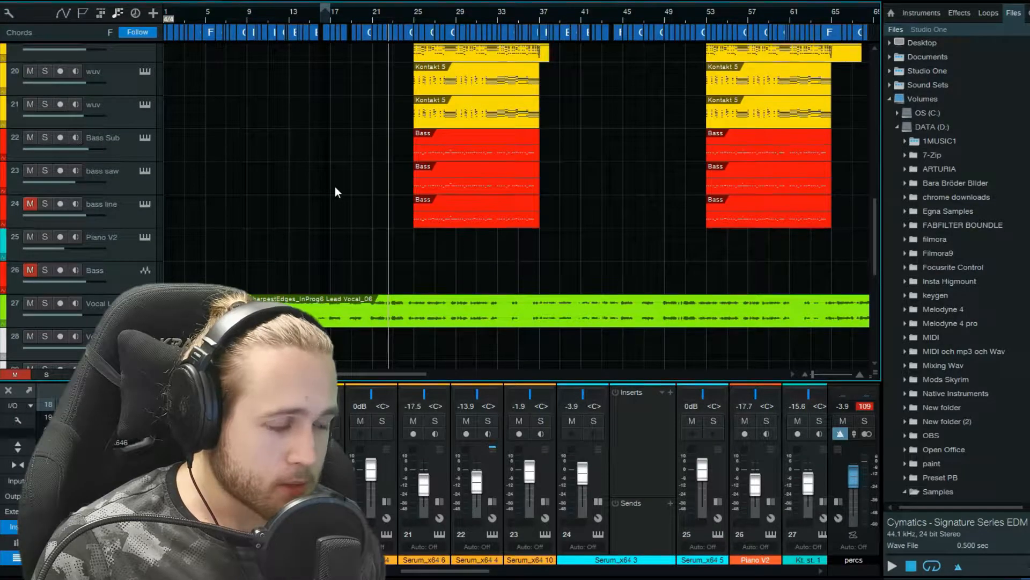
{"action": "scroll", "coordinate": [338, 186], "scroll_direction": "down", "scroll_amount": 1}
{"action": "scroll", "coordinate": [337, 187], "scroll_direction": "up", "scroll_amount": 2}
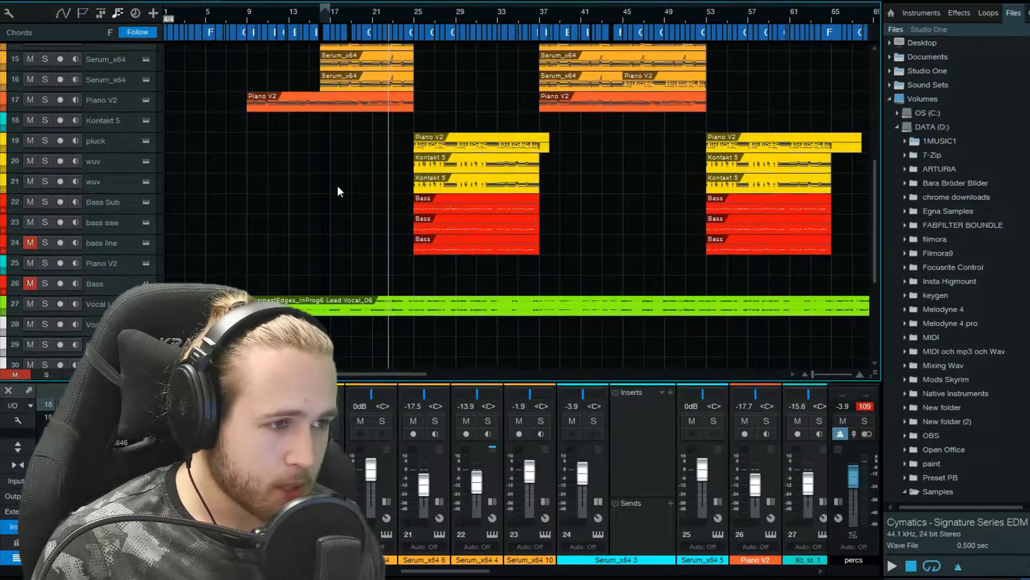
{"action": "scroll", "coordinate": [329, 177], "scroll_direction": "up", "scroll_amount": 2}
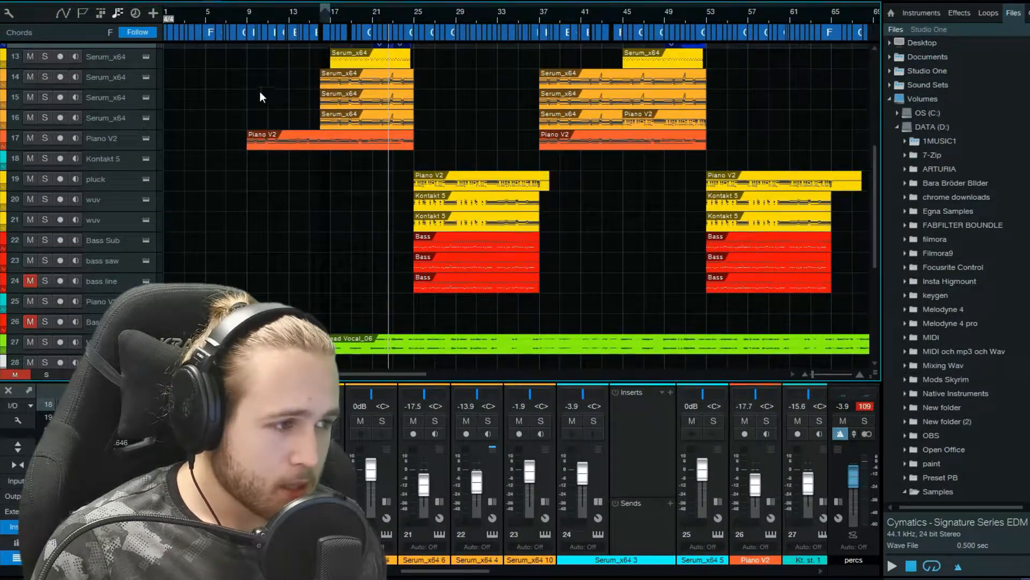
{"action": "left_click", "coordinate": [413, 18]}
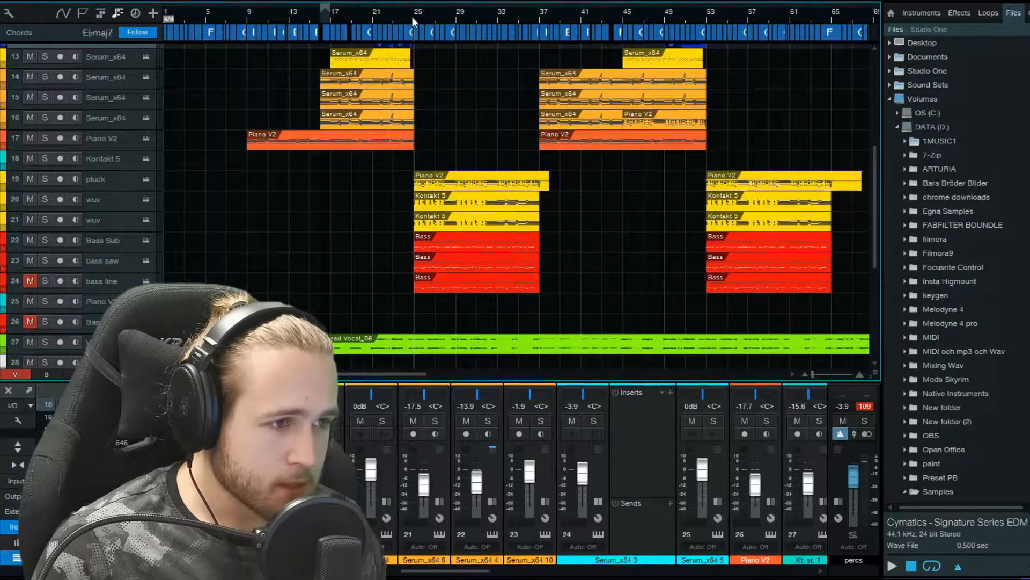
{"action": "left_click", "coordinate": [382, 16]}
{"action": "left_click", "coordinate": [362, 13]}
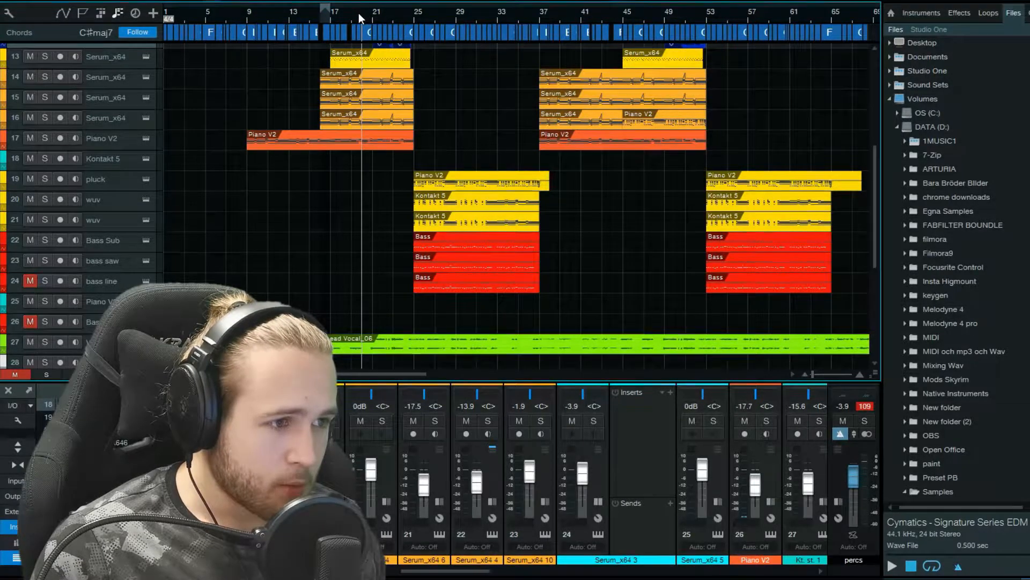
{"action": "scroll", "coordinate": [358, 13], "scroll_direction": "up", "scroll_amount": 5}
{"action": "scroll", "coordinate": [254, 47], "scroll_direction": "up", "scroll_amount": 1}
{"action": "left_click", "coordinate": [216, 15]}
{"action": "scroll", "coordinate": [207, 16], "scroll_direction": "down", "scroll_amount": 2}
{"action": "key", "text": "space"}
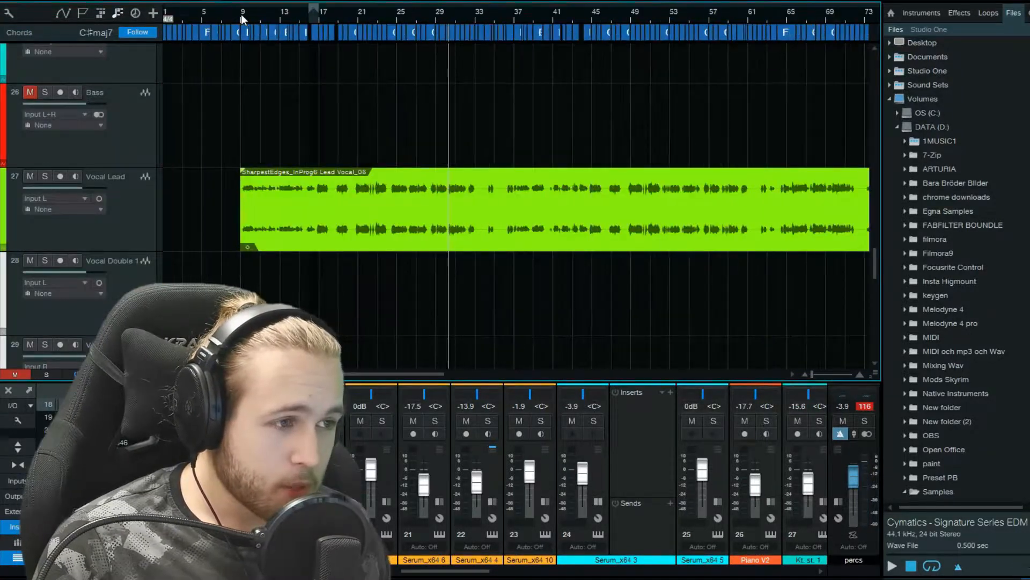
{"action": "scroll", "coordinate": [376, 110], "scroll_direction": "up", "scroll_amount": 1}
{"action": "scroll", "coordinate": [431, 136], "scroll_direction": "down", "scroll_amount": 1}
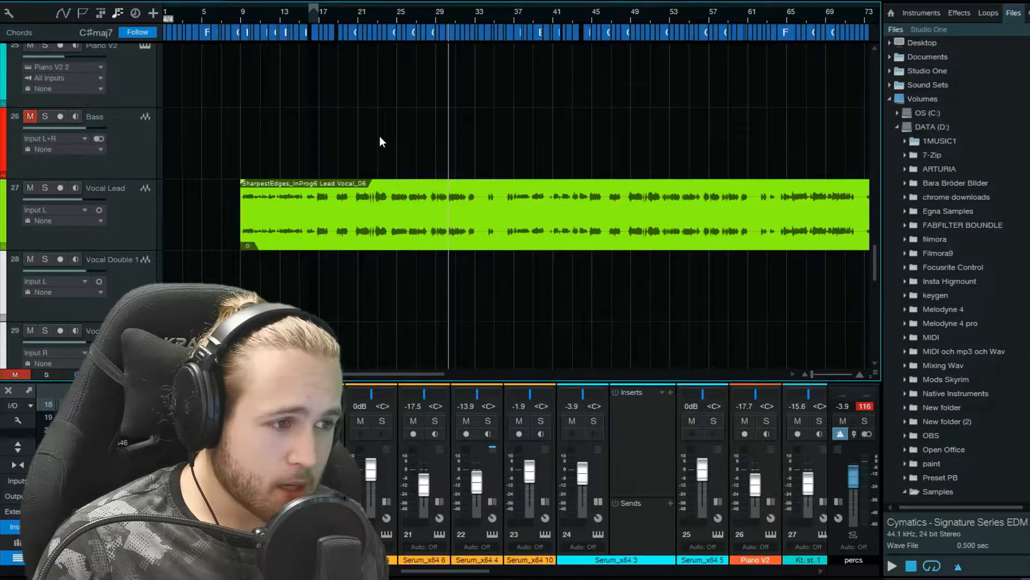
{"action": "scroll", "coordinate": [380, 138], "scroll_direction": "up", "scroll_amount": 1}
{"action": "scroll", "coordinate": [371, 133], "scroll_direction": "up", "scroll_amount": 1}
{"action": "scroll", "coordinate": [440, 157], "scroll_direction": "down", "scroll_amount": 1}
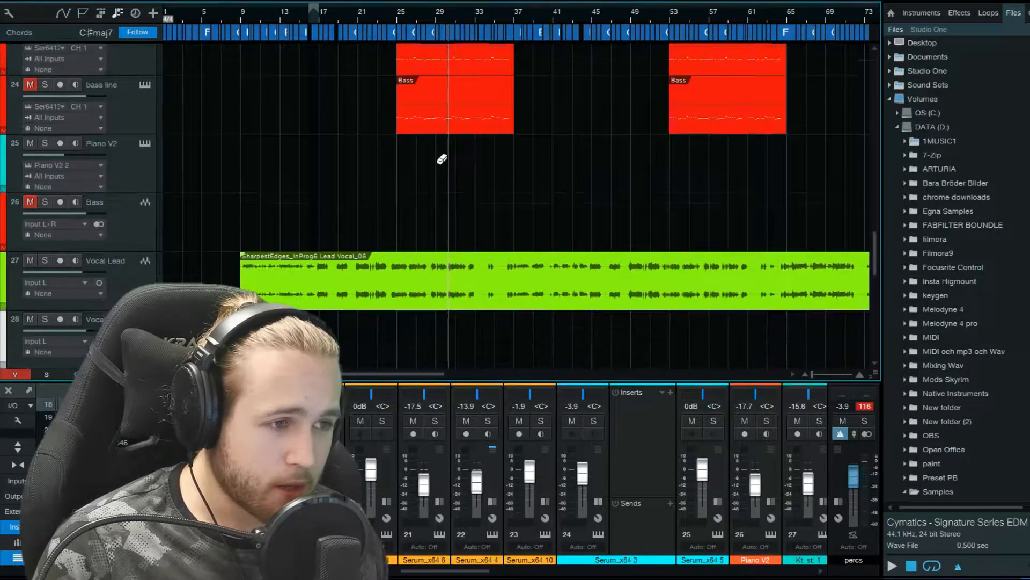
{"action": "scroll", "coordinate": [442, 159], "scroll_direction": "down", "scroll_amount": 1}
{"action": "scroll", "coordinate": [420, 150], "scroll_direction": "up", "scroll_amount": 2}
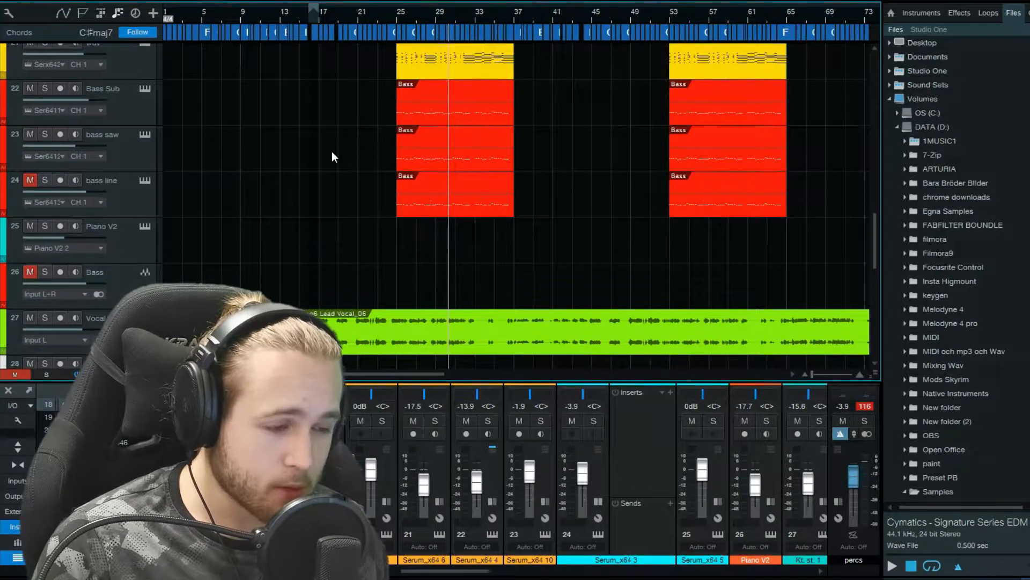
{"action": "scroll", "coordinate": [333, 156], "scroll_direction": "down", "scroll_amount": 2}
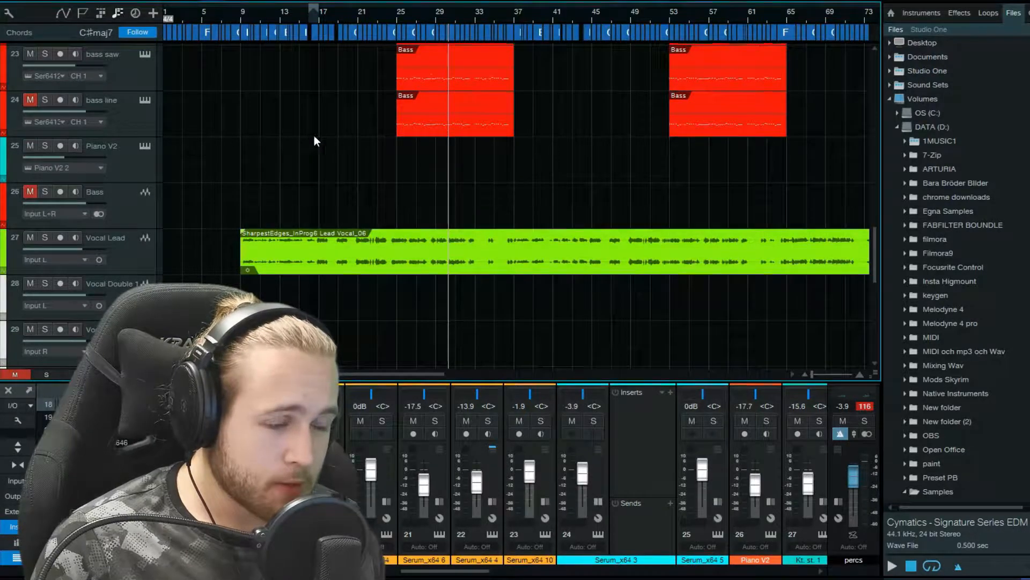
Look over the vocal tracks from Vocal Lead through the doubles, effects and adlips to Vocal Harmony.
{"action": "scroll", "coordinate": [226, 86], "scroll_direction": "down", "scroll_amount": 3}
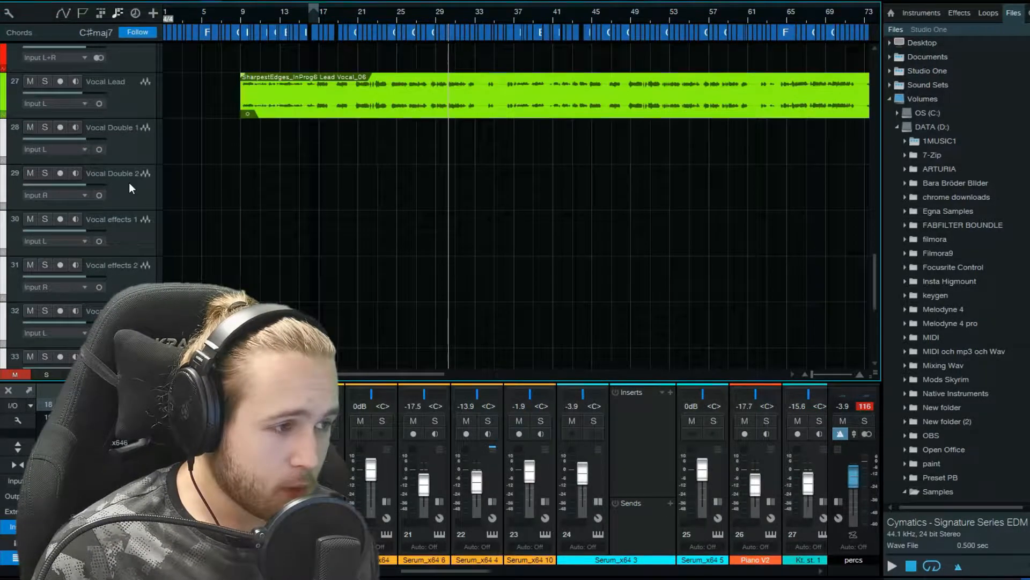
{"action": "scroll", "coordinate": [129, 188], "scroll_direction": "down", "scroll_amount": 1}
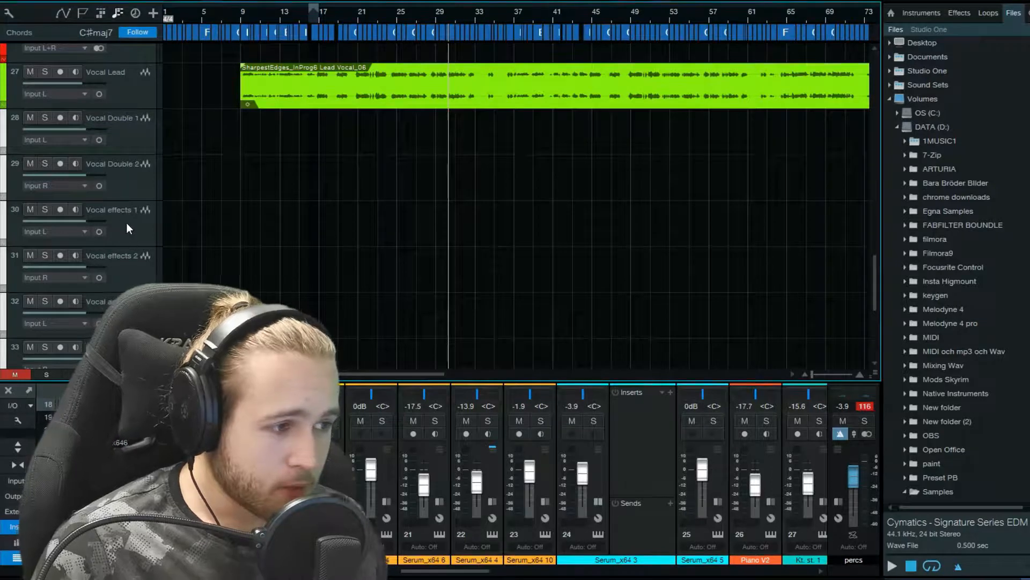
{"action": "scroll", "coordinate": [123, 266], "scroll_direction": "down", "scroll_amount": 1}
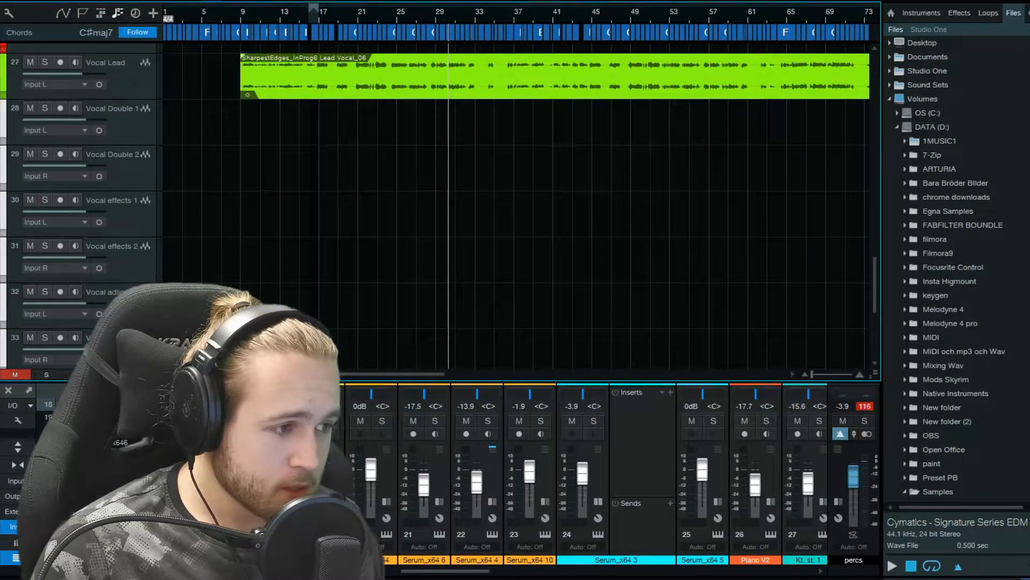
{"action": "scroll", "coordinate": [124, 267], "scroll_direction": "down", "scroll_amount": 3}
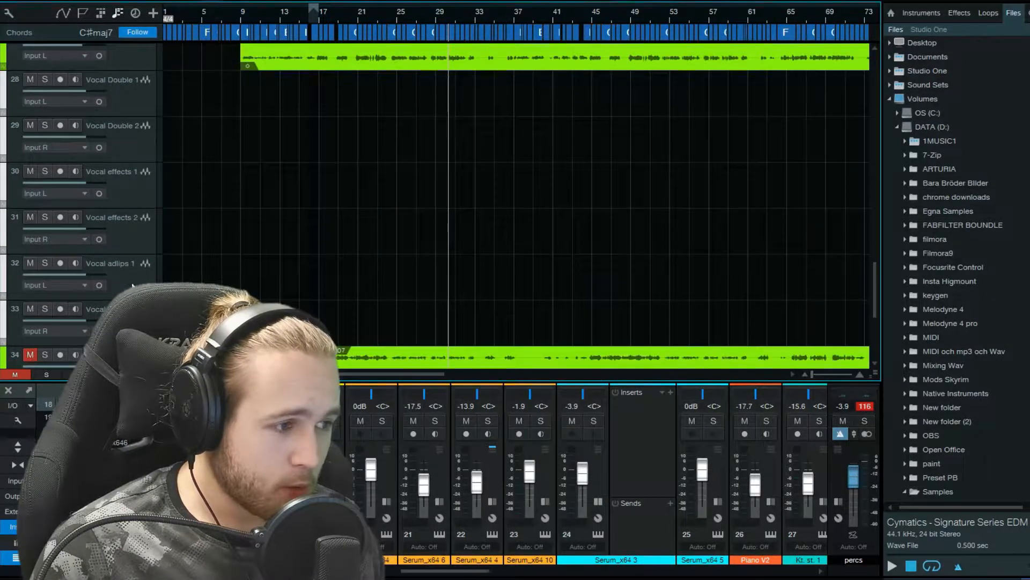
{"action": "scroll", "coordinate": [133, 285], "scroll_direction": "down", "scroll_amount": 2}
{"action": "scroll", "coordinate": [133, 286], "scroll_direction": "up", "scroll_amount": 12}
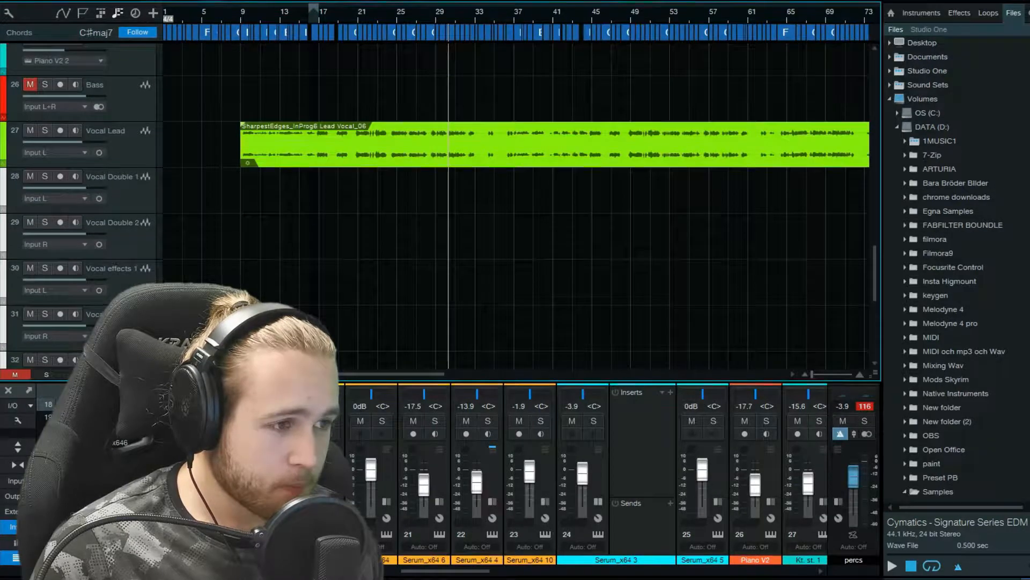
{"action": "scroll", "coordinate": [257, 285], "scroll_direction": "down", "scroll_amount": 1}
{"action": "scroll", "coordinate": [254, 294], "scroll_direction": "down", "scroll_amount": 3}
{"action": "scroll", "coordinate": [255, 289], "scroll_direction": "down", "scroll_amount": 1}
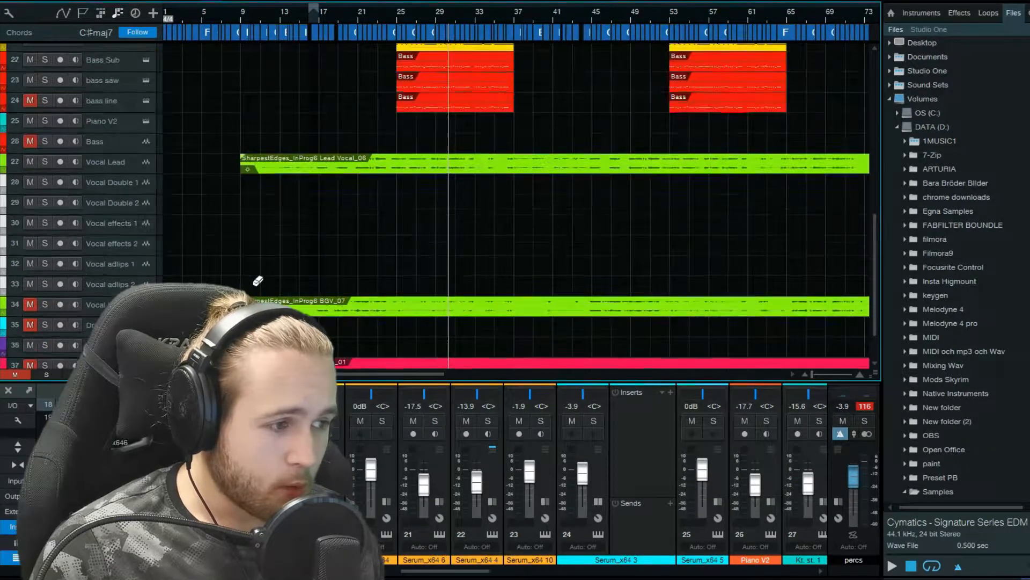
{"action": "scroll", "coordinate": [232, 287], "scroll_direction": "up", "scroll_amount": 1}
{"action": "scroll", "coordinate": [232, 286], "scroll_direction": "down", "scroll_amount": 1}
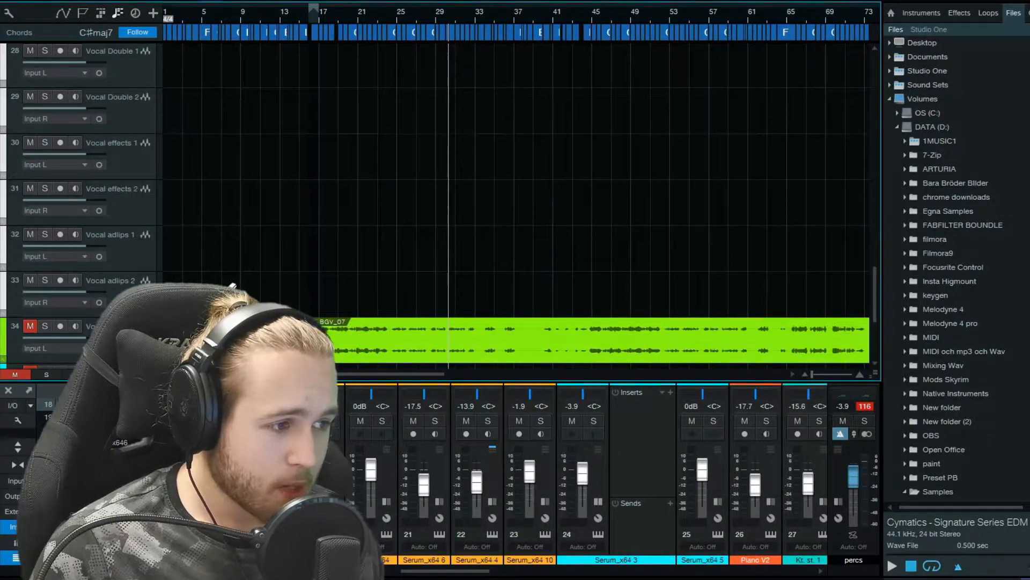
{"action": "scroll", "coordinate": [231, 285], "scroll_direction": "up", "scroll_amount": 1}
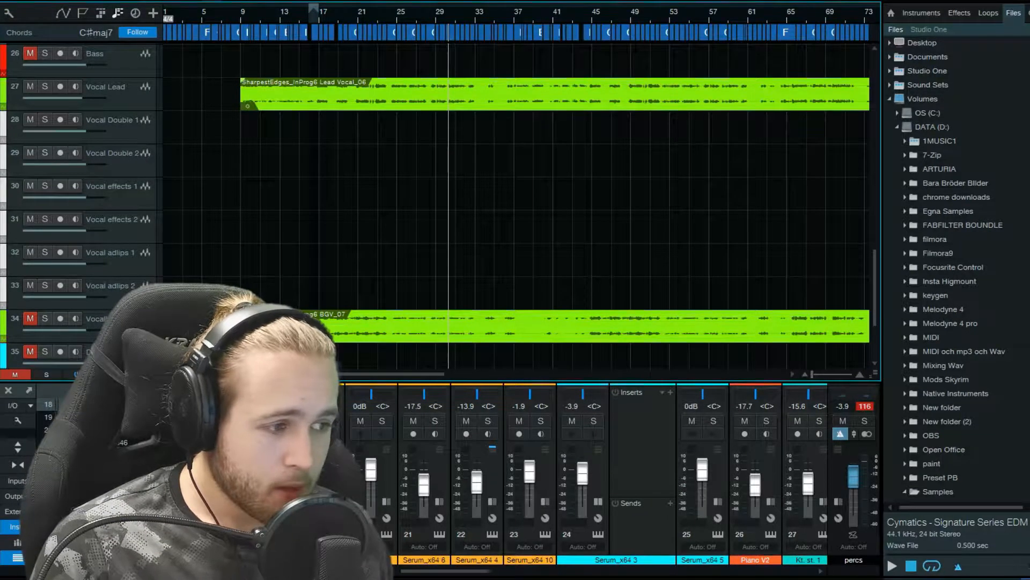
Duplicate the lead vocal clip onto the Vocal Double 1 and Vocal Double 2 tracks, aligned at bar 9.
{"action": "scroll", "coordinate": [202, 275], "scroll_direction": "up", "scroll_amount": 1}
{"action": "scroll", "coordinate": [242, 260], "scroll_direction": "up", "scroll_amount": 1}
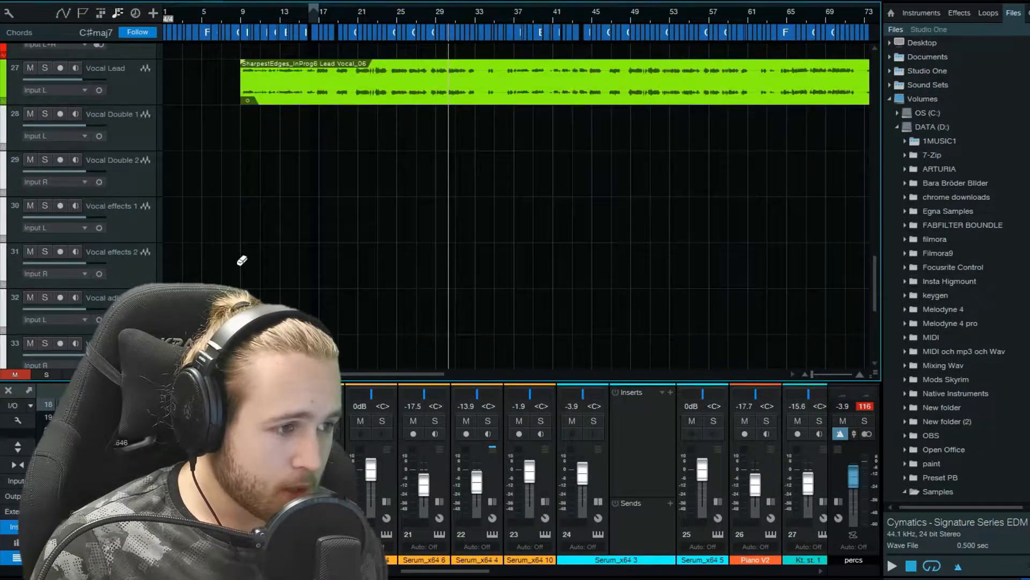
{"action": "scroll", "coordinate": [243, 261], "scroll_direction": "down", "scroll_amount": 1}
{"action": "scroll", "coordinate": [231, 220], "scroll_direction": "down", "scroll_amount": 1}
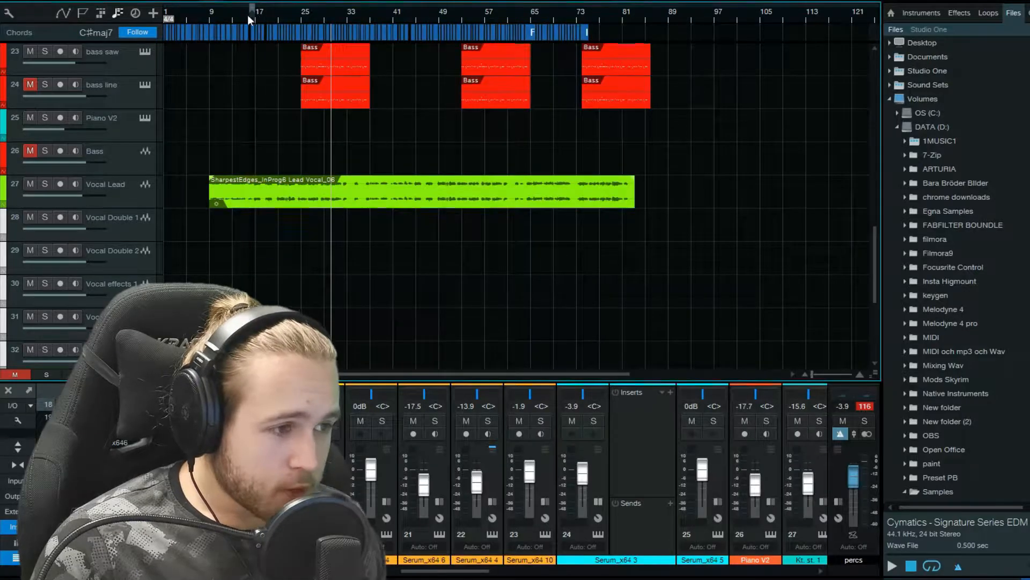
{"action": "left_click", "coordinate": [343, 196]}
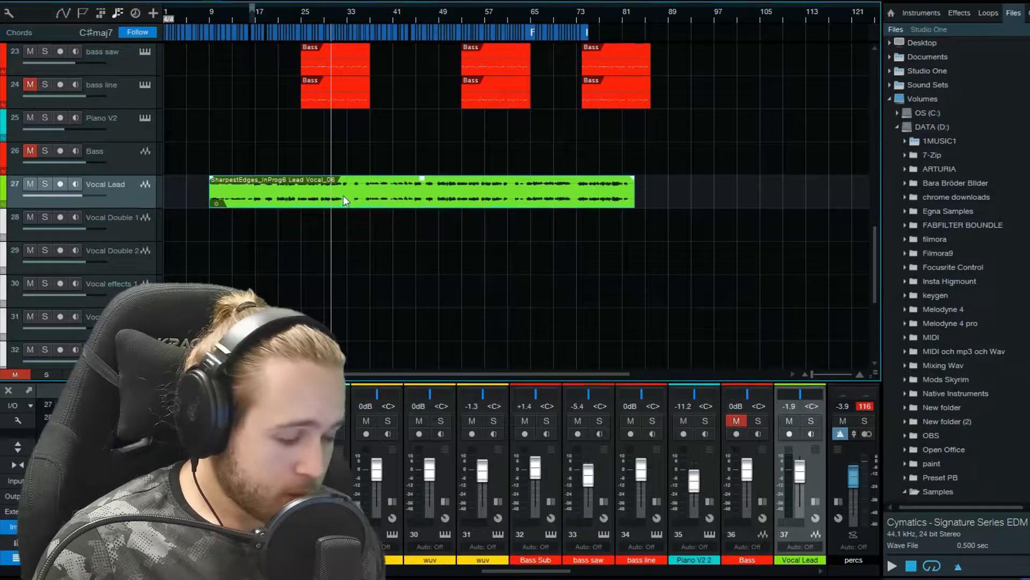
{"action": "key", "text": "d"}
{"action": "left_click_drag", "start_coordinate": [719, 193], "coordinate": [300, 239]}
{"action": "scroll", "coordinate": [322, 258], "scroll_direction": "down", "scroll_amount": 1}
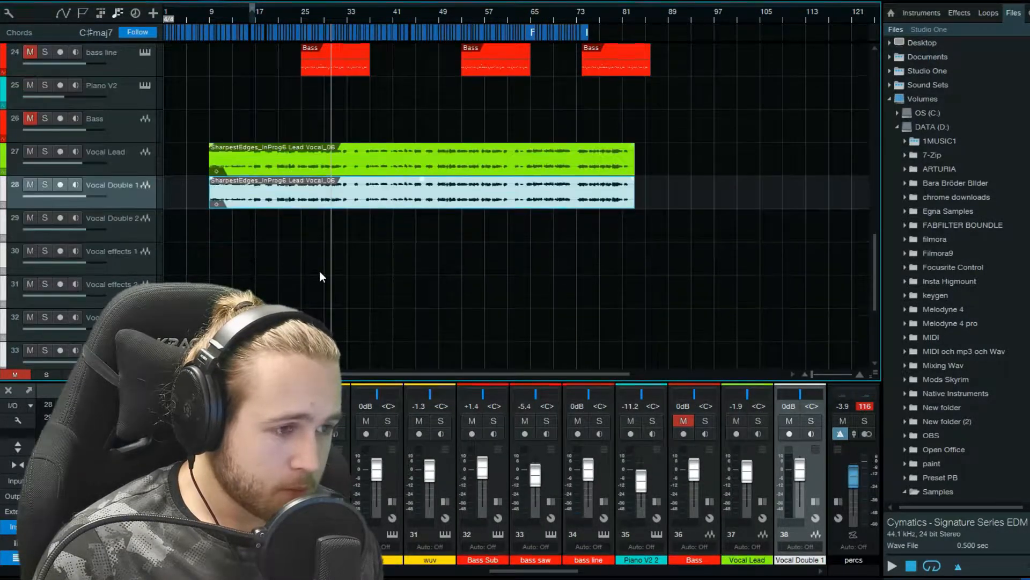
{"action": "key", "text": "d"}
{"action": "left_click_drag", "start_coordinate": [651, 203], "coordinate": [242, 235]}
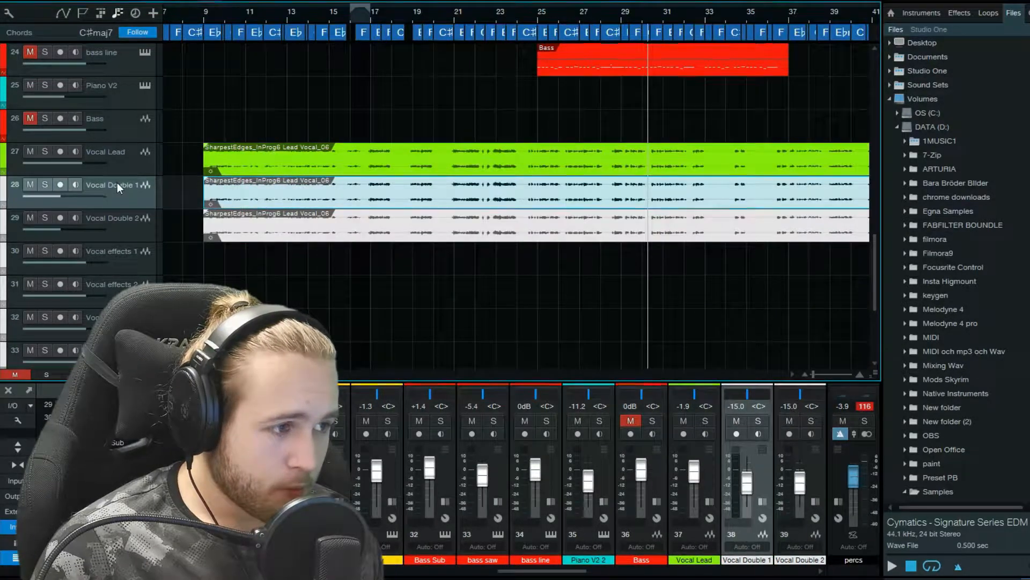
Rename the Vocal Double 1 track as Vocal Double octave down.
{"action": "double_click", "coordinate": [120, 183]}
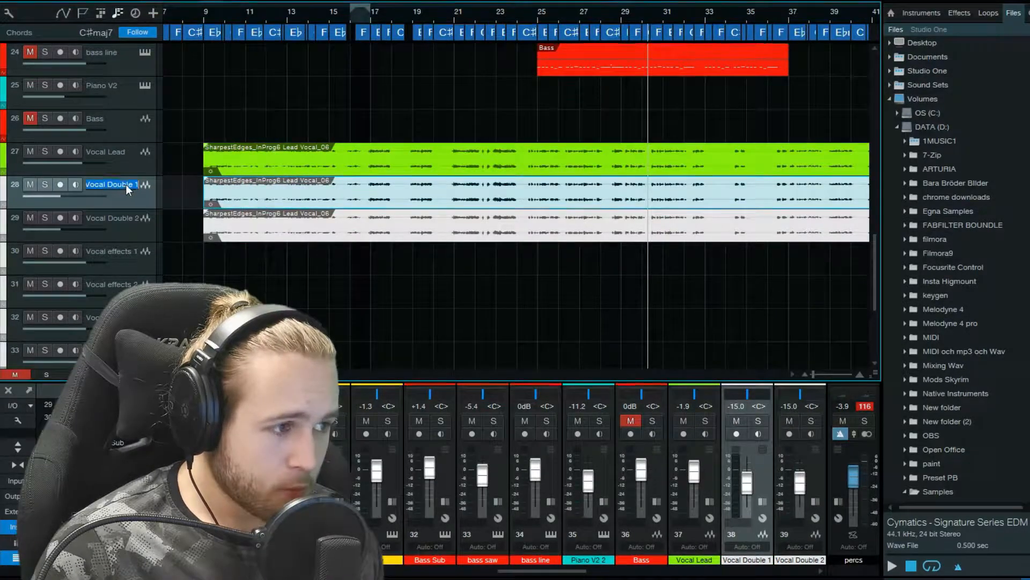
{"action": "left_click", "coordinate": [129, 185]}
{"action": "key", "text": "BackSpace"}
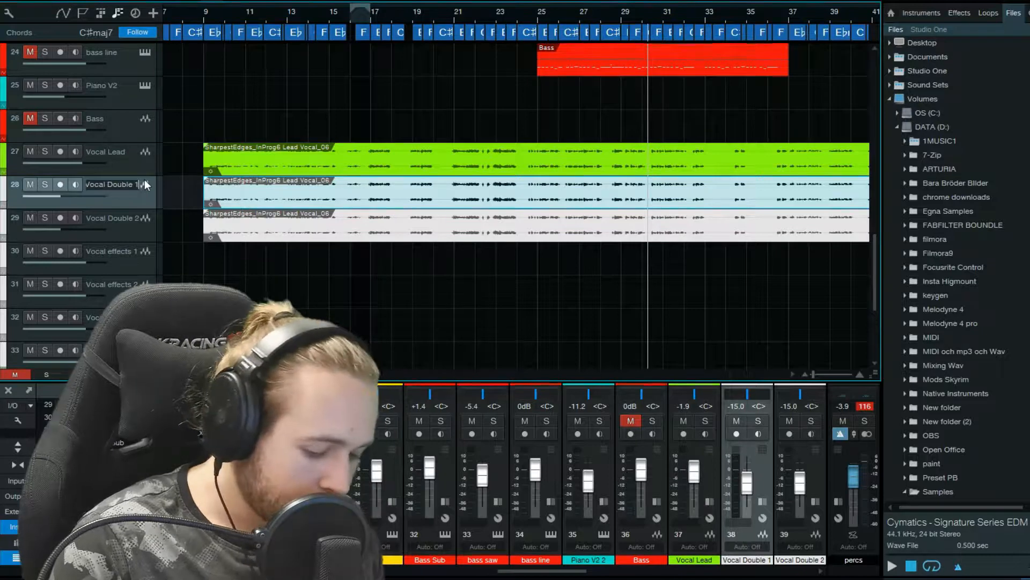
{"action": "type", "text": "d"}
{"action": "type", "text": "ctave do"}
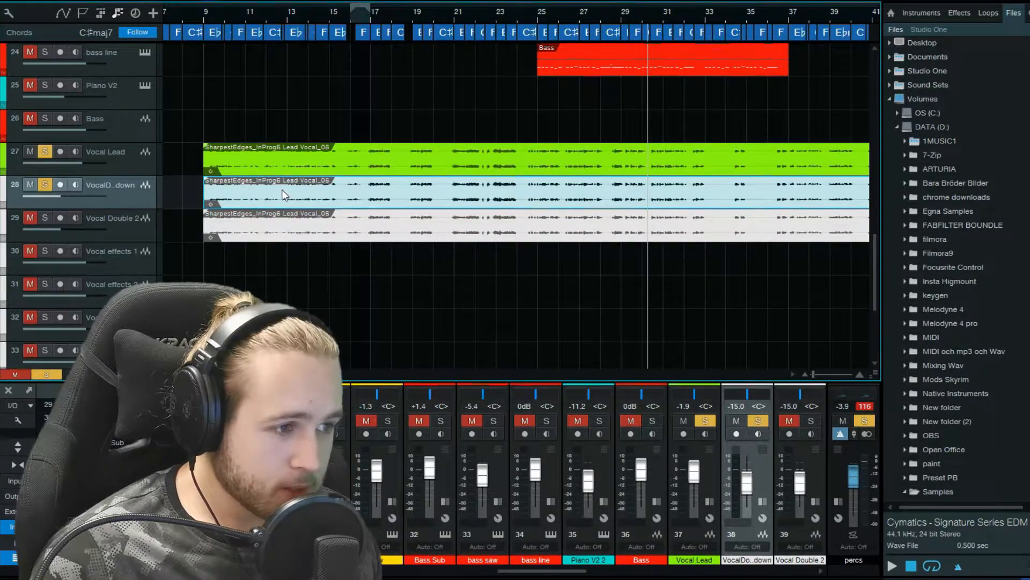
Set the octave-down clip's transpose to -14 and play it together with the lead vocal from bar 9.
{"action": "right_click", "coordinate": [282, 189]}
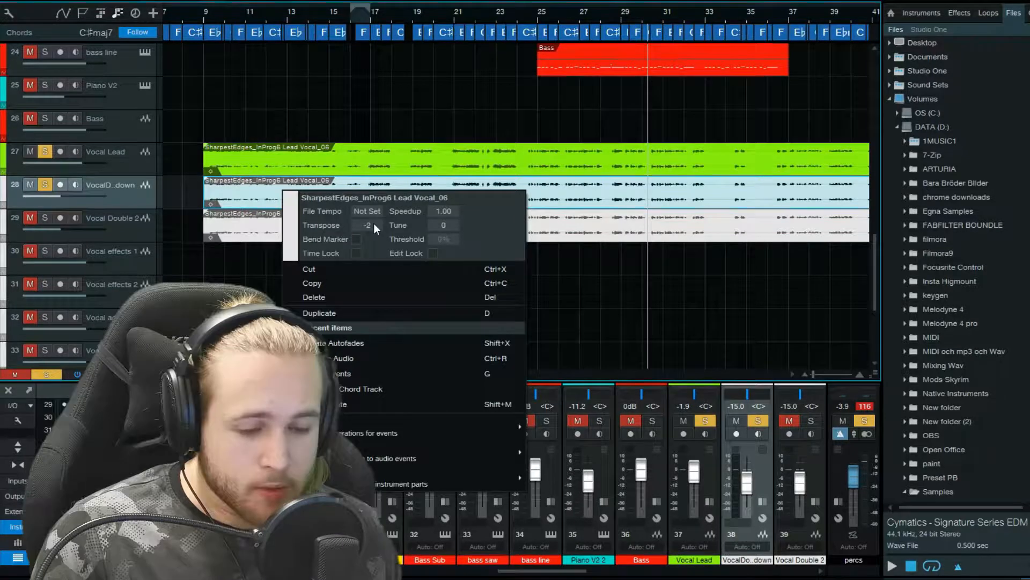
{"action": "scroll", "coordinate": [374, 223], "scroll_direction": "down", "scroll_amount": 12}
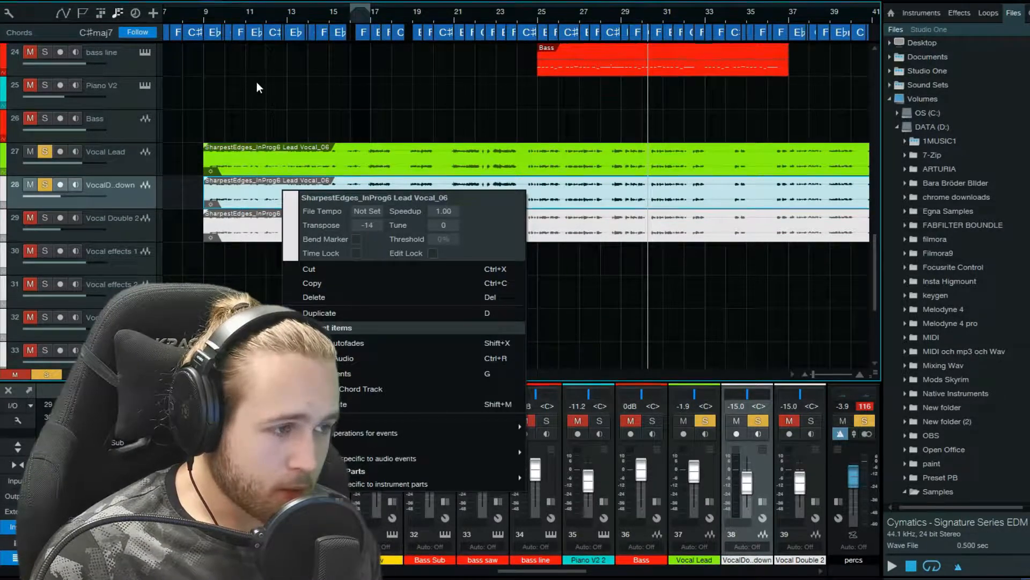
{"action": "left_click", "coordinate": [202, 17]}
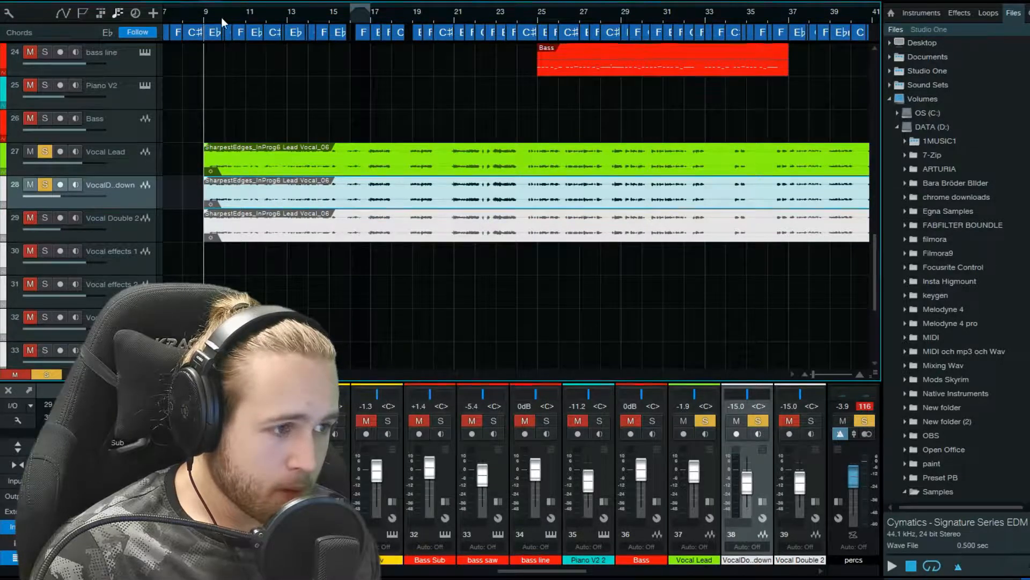
{"action": "key", "text": "space"}
{"action": "scroll", "coordinate": [236, 17], "scroll_direction": "down", "scroll_amount": 2}
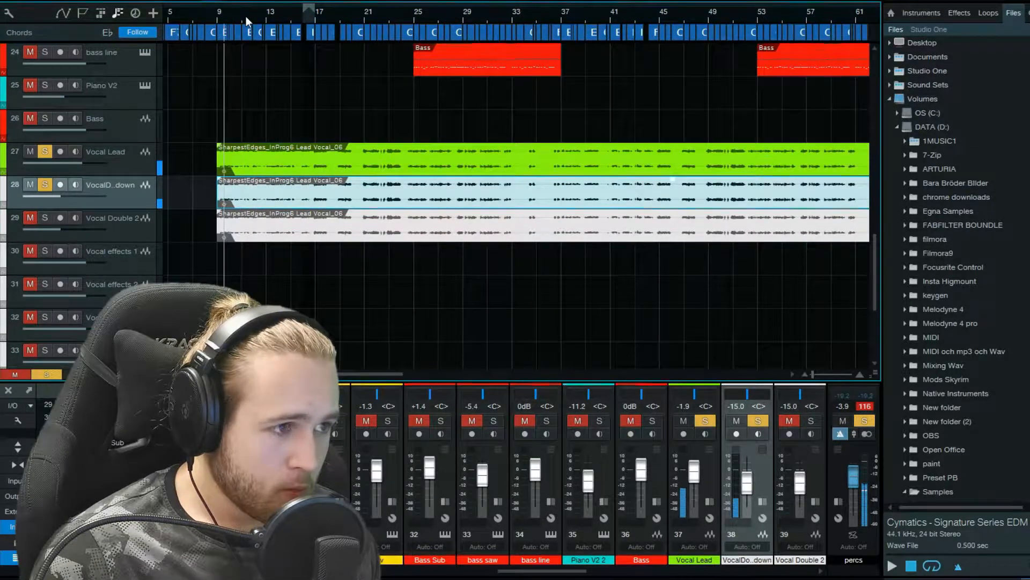
{"action": "left_click_drag", "start_coordinate": [245, 16], "coordinate": [220, 15]}
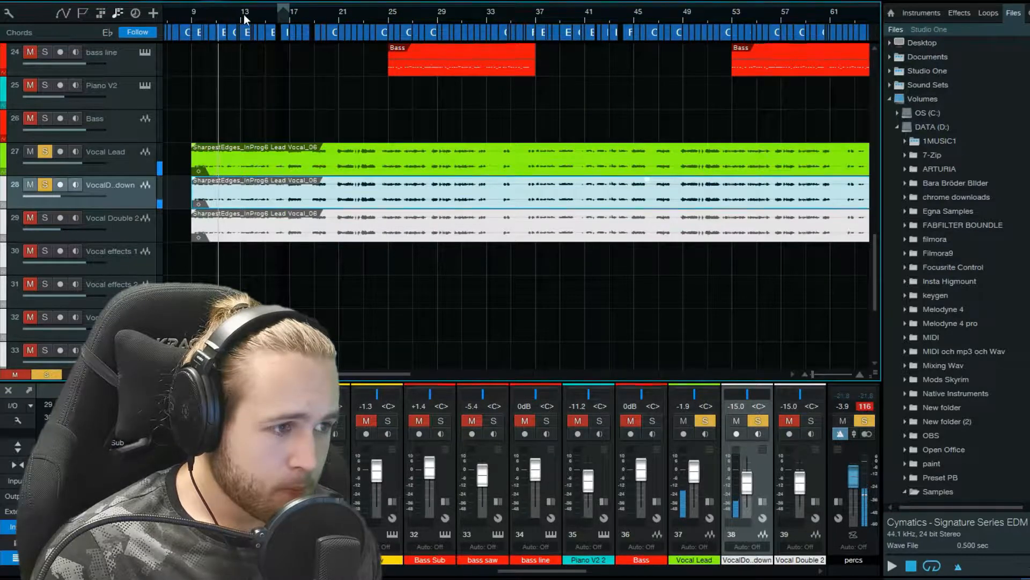
{"action": "scroll", "coordinate": [219, 169], "scroll_direction": "up", "scroll_amount": 2}
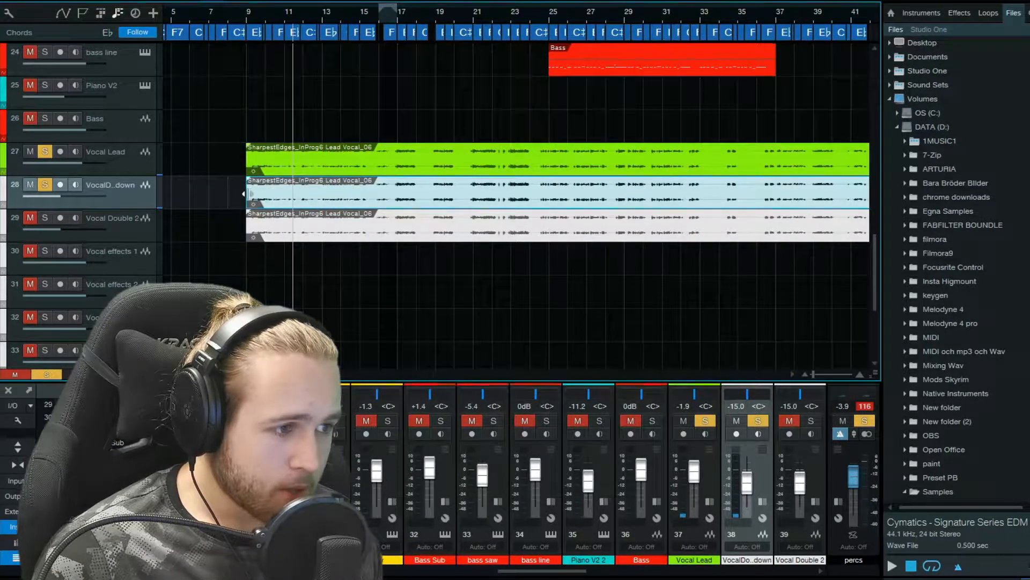
Trim the start of the octave-down clip to just before bar 17 and play the two vocals from there.
{"action": "left_click_drag", "start_coordinate": [245, 193], "coordinate": [393, 205]}
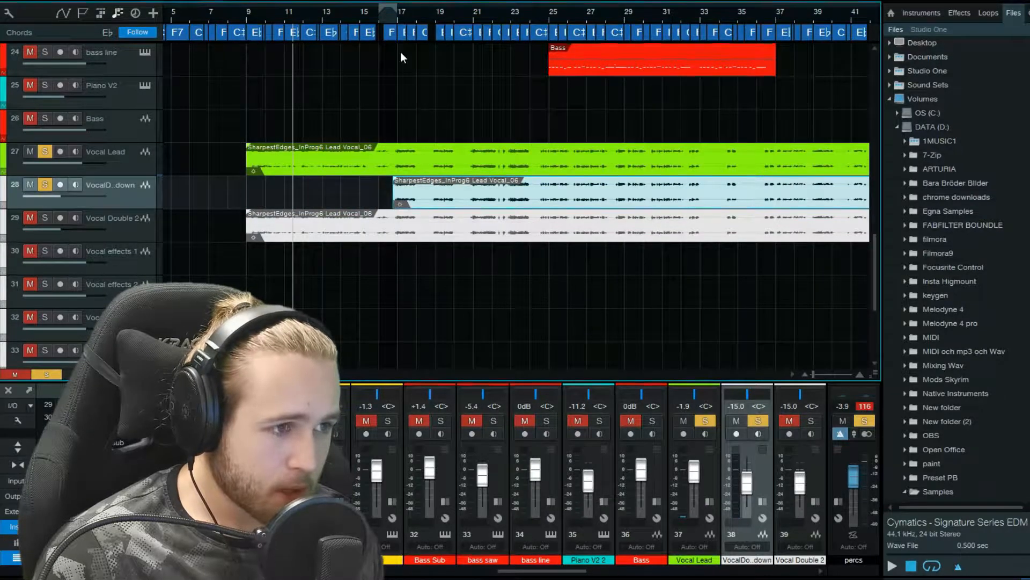
{"action": "scroll", "coordinate": [386, 22], "scroll_direction": "up", "scroll_amount": 3}
{"action": "scroll", "coordinate": [392, 15], "scroll_direction": "up", "scroll_amount": 3}
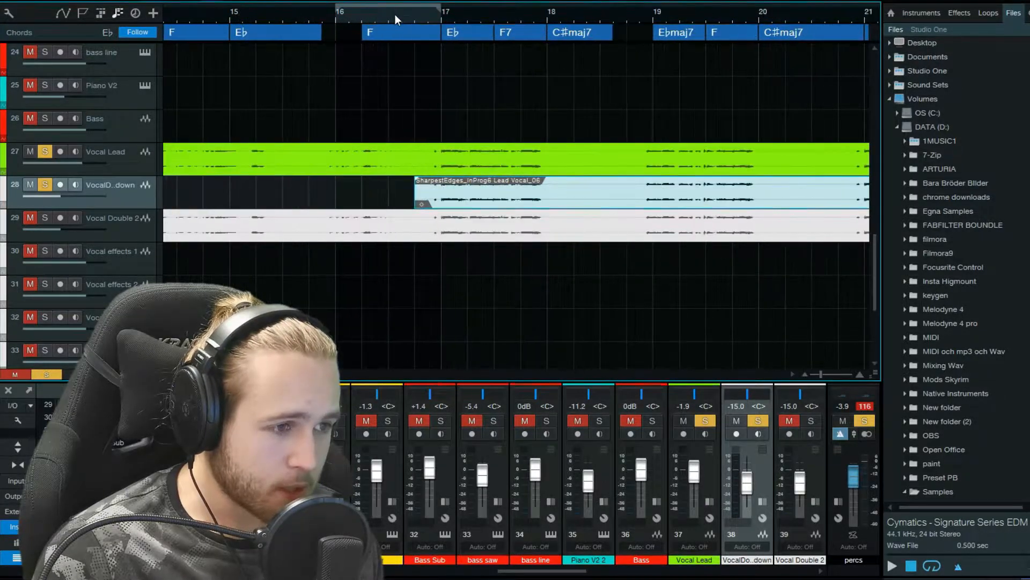
{"action": "double_click", "coordinate": [414, 17]}
{"action": "scroll", "coordinate": [414, 17], "scroll_direction": "down", "scroll_amount": 3}
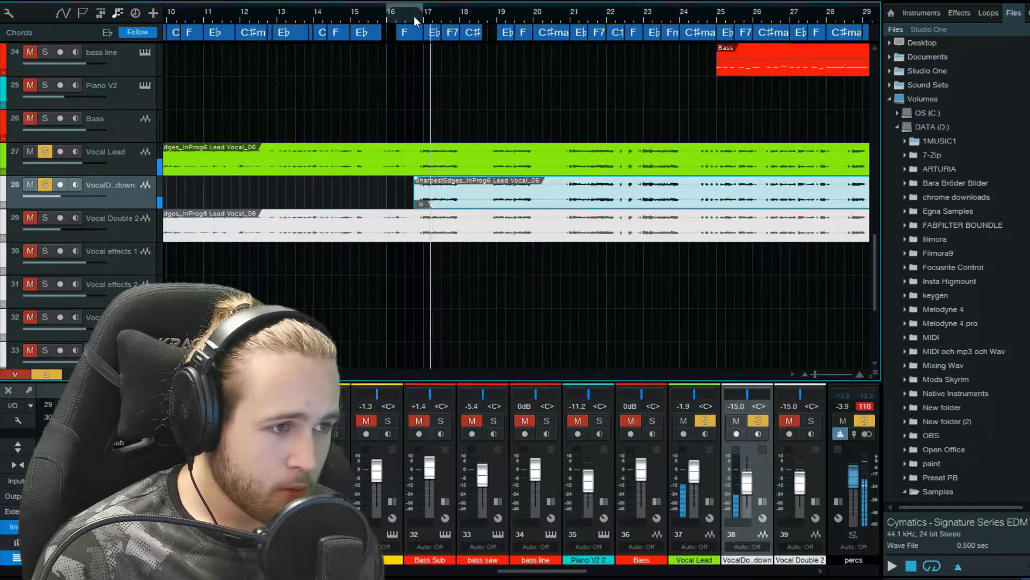
{"action": "left_click_drag", "start_coordinate": [457, 17], "coordinate": [392, 19]}
{"action": "scroll", "coordinate": [423, 14], "scroll_direction": "down", "scroll_amount": 2}
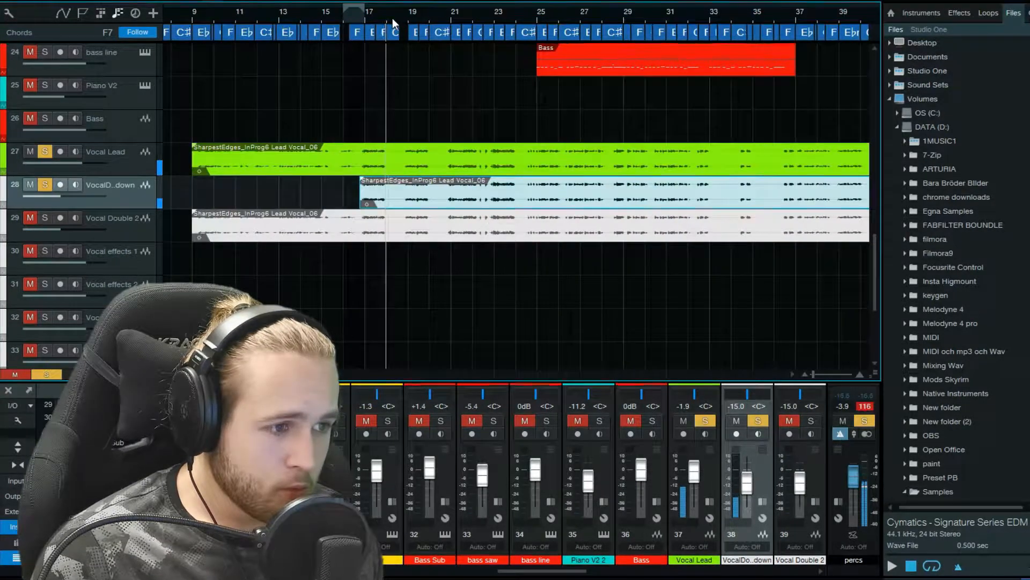
{"action": "scroll", "coordinate": [383, 20], "scroll_direction": "up", "scroll_amount": 3}
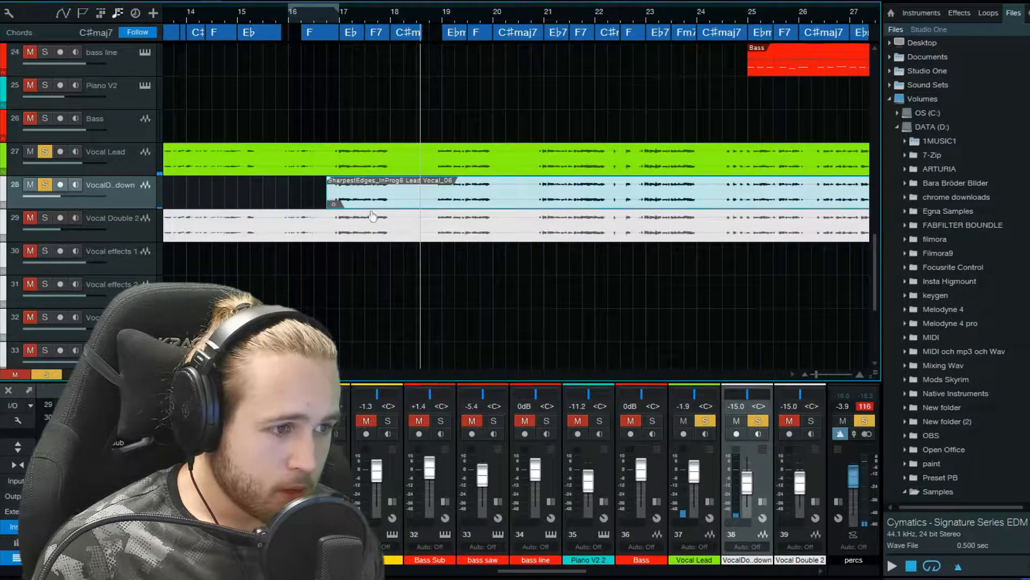
Lower the octave-down track to -19.8 dB and replay it with the lead vocal from just before bar 17.
{"action": "left_click_drag", "start_coordinate": [58, 196], "coordinate": [52, 197]}
{"action": "left_click", "coordinate": [334, 16]}
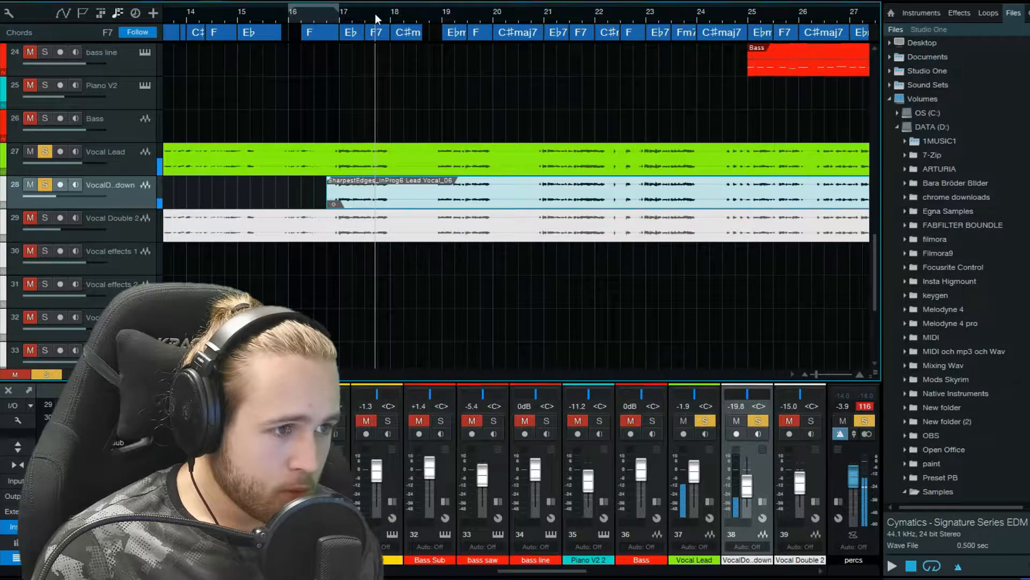
Trim the first Vocal Double 2 clip to run from just before bar 17 to about bar 24.
{"action": "scroll", "coordinate": [348, 14], "scroll_direction": "down", "scroll_amount": 3}
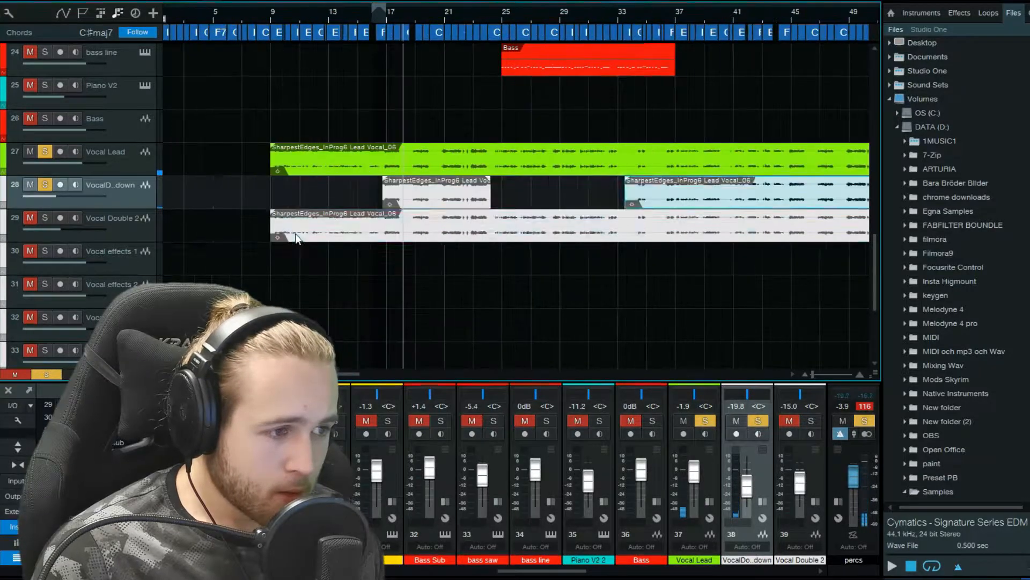
{"action": "left_click", "coordinate": [278, 236]}
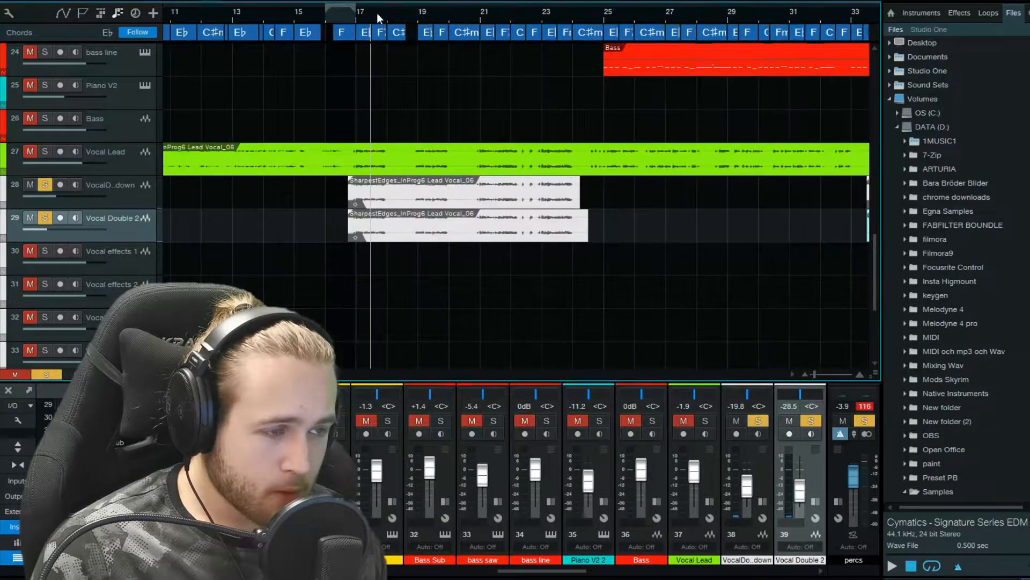
{"action": "left_click_drag", "start_coordinate": [377, 13], "coordinate": [458, 48]}
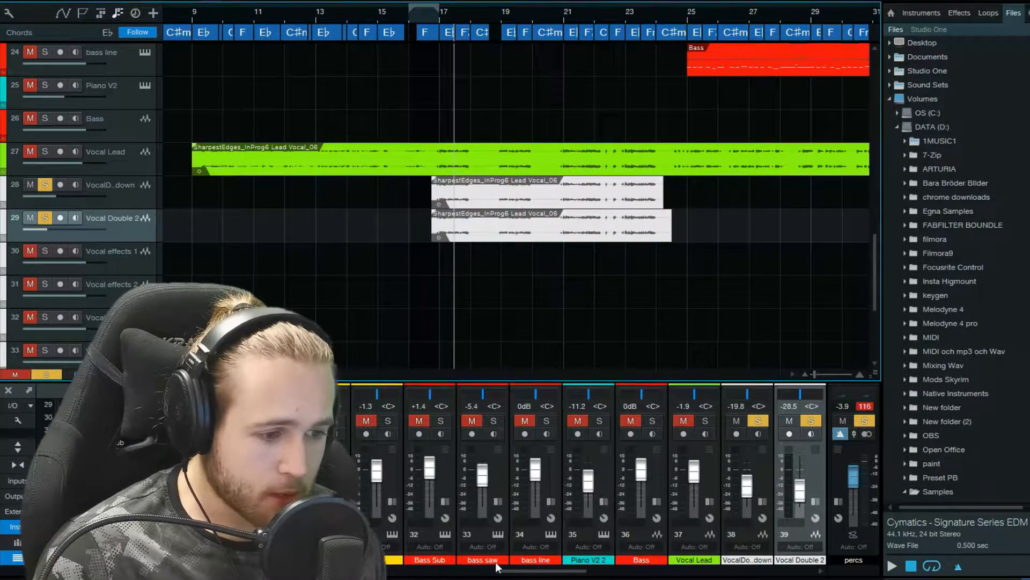
Add MAutoPitch as an insert effect on the Vocal Double 2 channel and close its window.
{"action": "left_click_drag", "start_coordinate": [544, 571], "coordinate": [563, 571]}
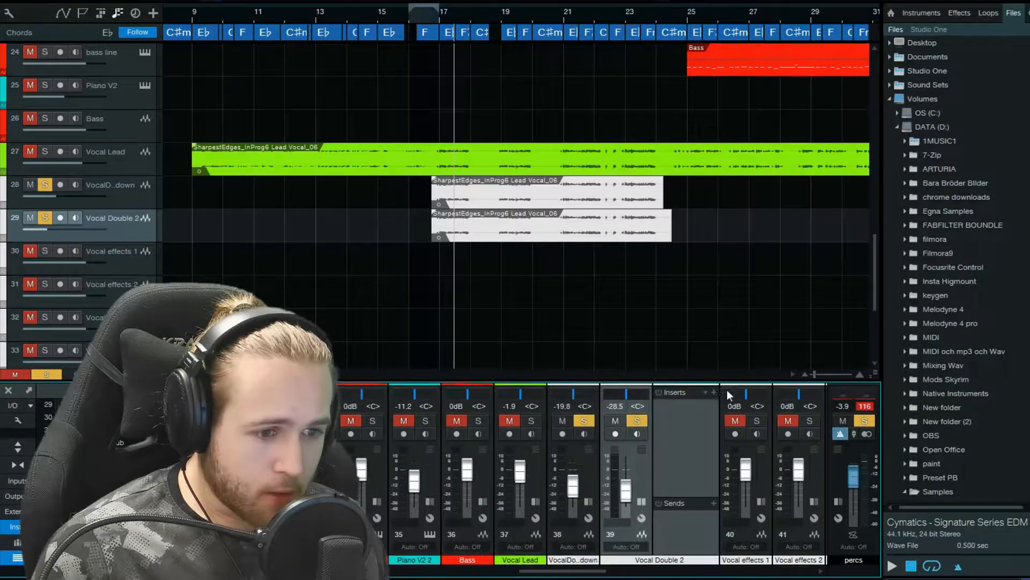
{"action": "left_click", "coordinate": [713, 391]}
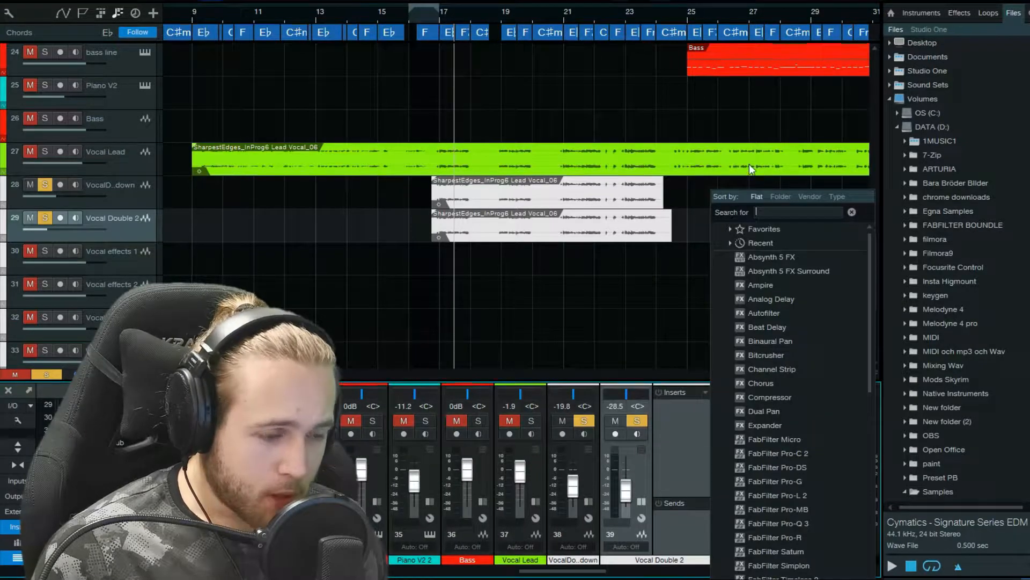
{"action": "type", "text": "m"}
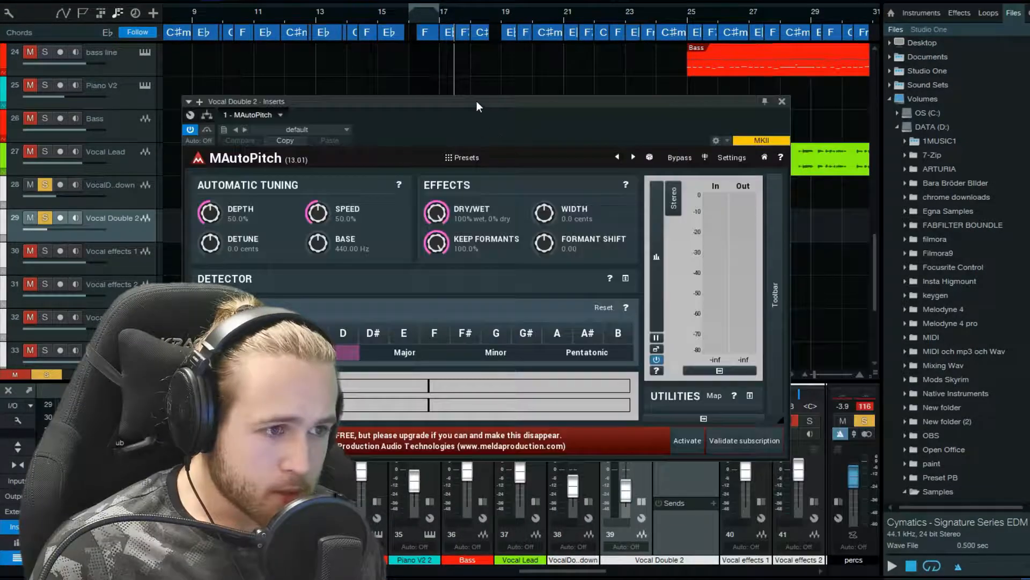
{"action": "left_click_drag", "start_coordinate": [479, 105], "coordinate": [467, 140]}
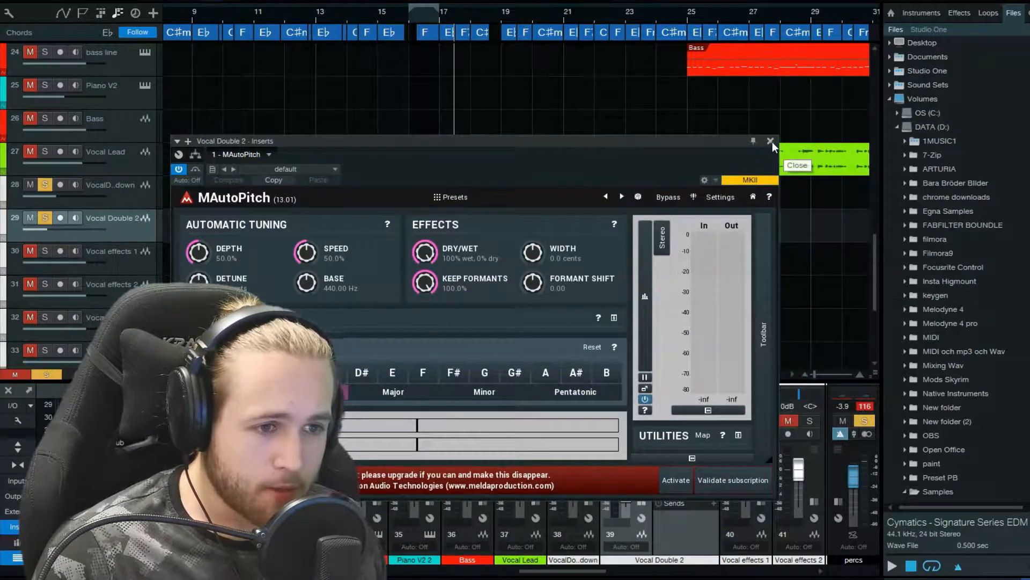
{"action": "left_click", "coordinate": [772, 142]}
Play the vocal doubles from the start of their clips, just before bar 17.
{"action": "scroll", "coordinate": [437, 17], "scroll_direction": "up", "scroll_amount": 2}
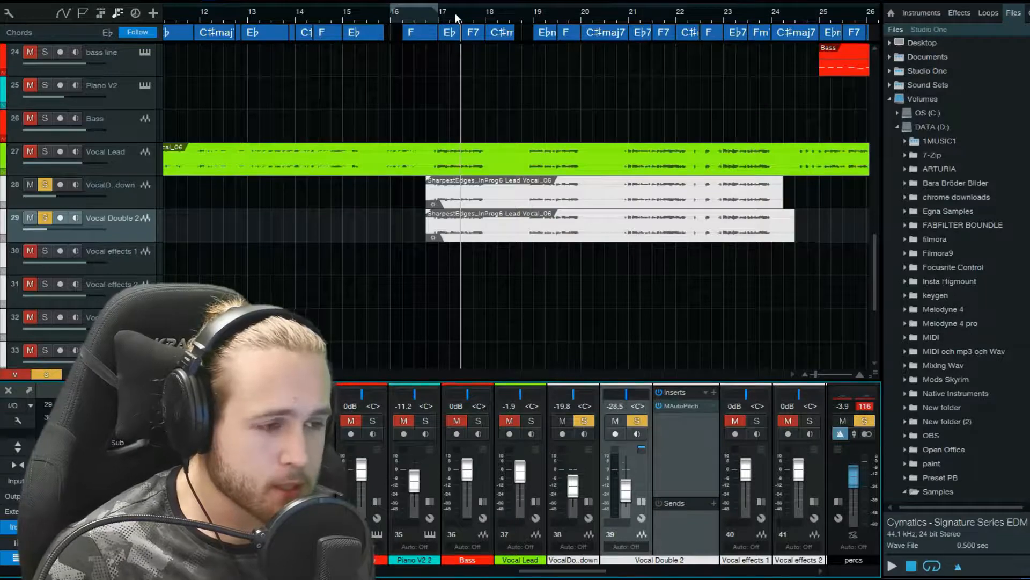
{"action": "left_click", "coordinate": [426, 17]}
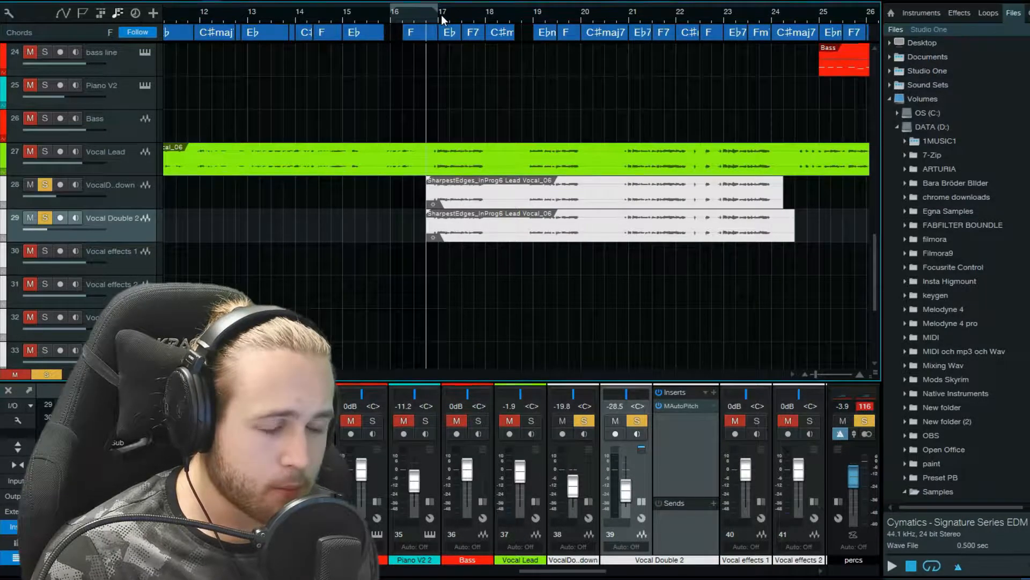
{"action": "scroll", "coordinate": [432, 14], "scroll_direction": "up", "scroll_amount": 3}
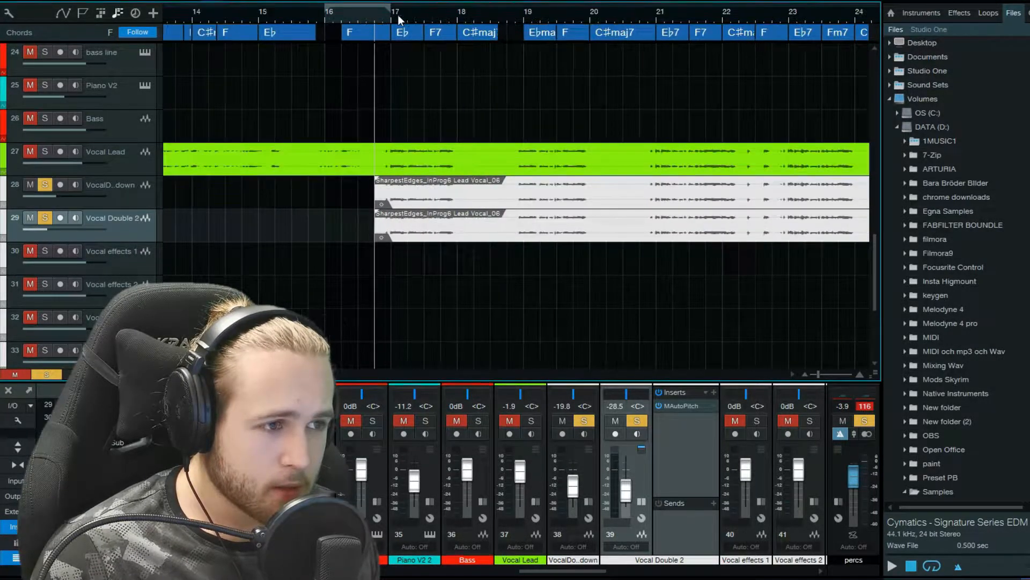
{"action": "left_click_drag", "start_coordinate": [398, 15], "coordinate": [380, 12]}
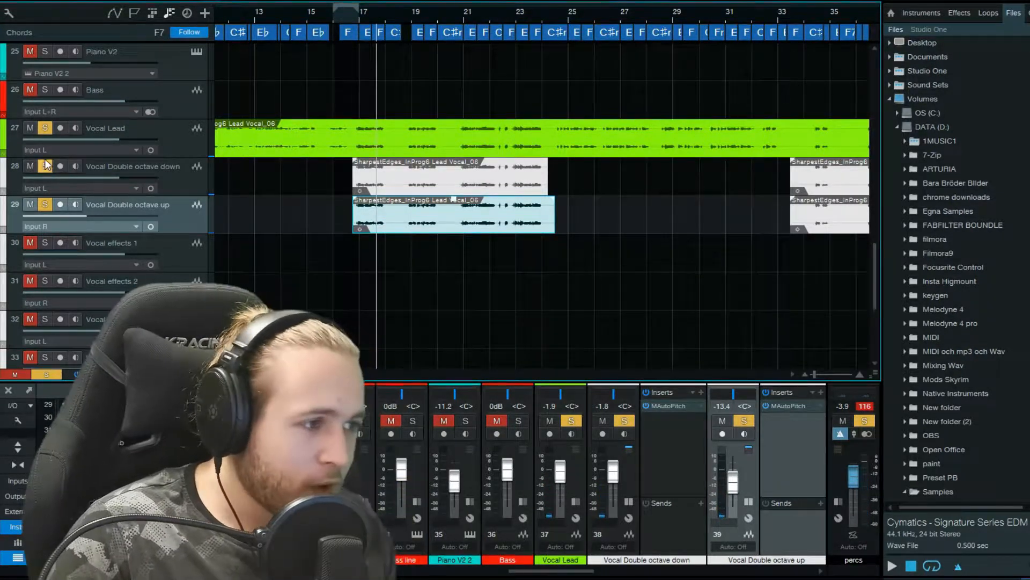
Place the playback cursor just before bar 17 and select the octave-down clip followed by the octave-up clip.
{"action": "right_click", "coordinate": [387, 232]}
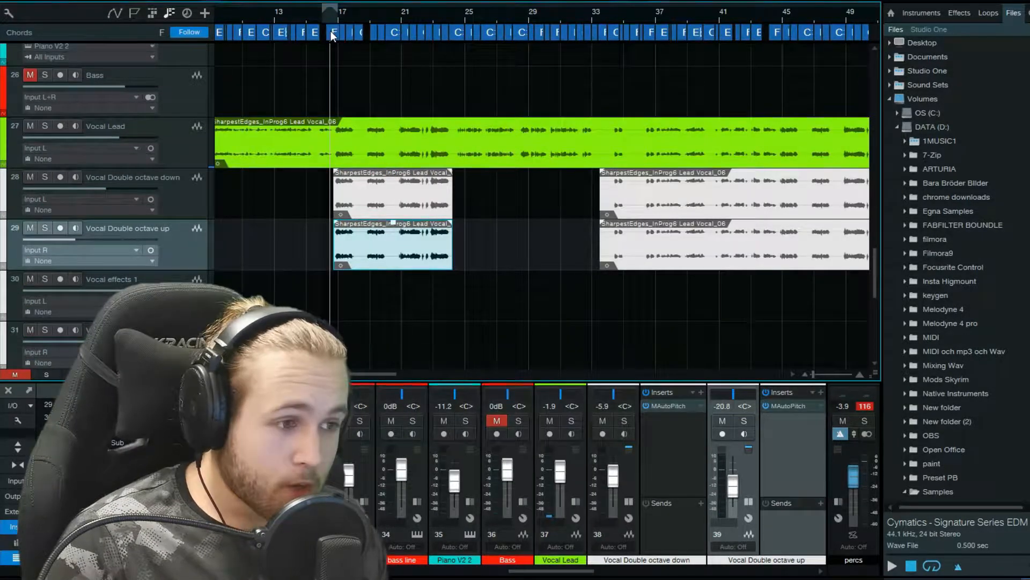
{"action": "scroll", "coordinate": [335, 19], "scroll_direction": "up", "scroll_amount": 4}
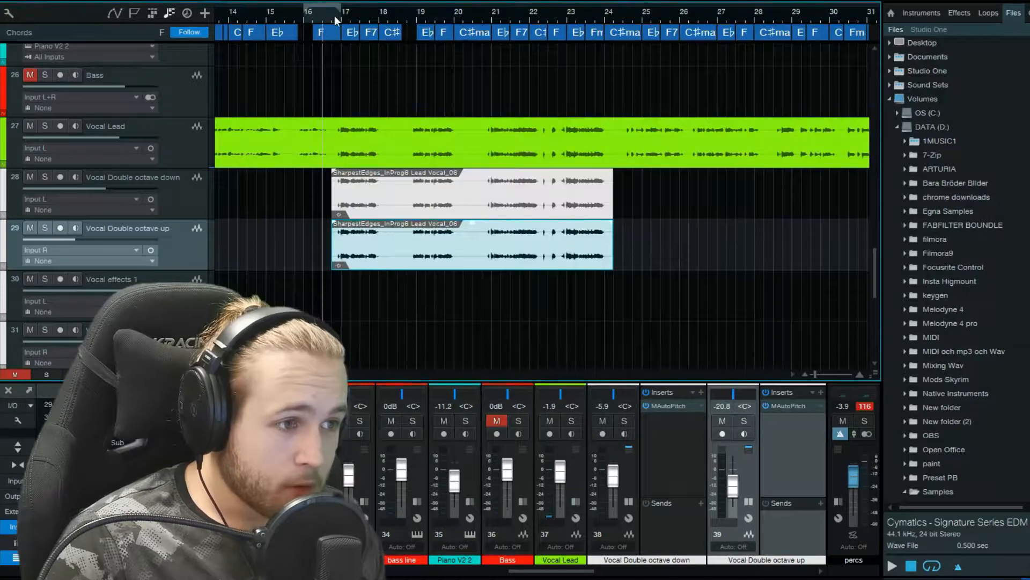
{"action": "left_click", "coordinate": [334, 15]}
{"action": "left_click", "coordinate": [382, 199]}
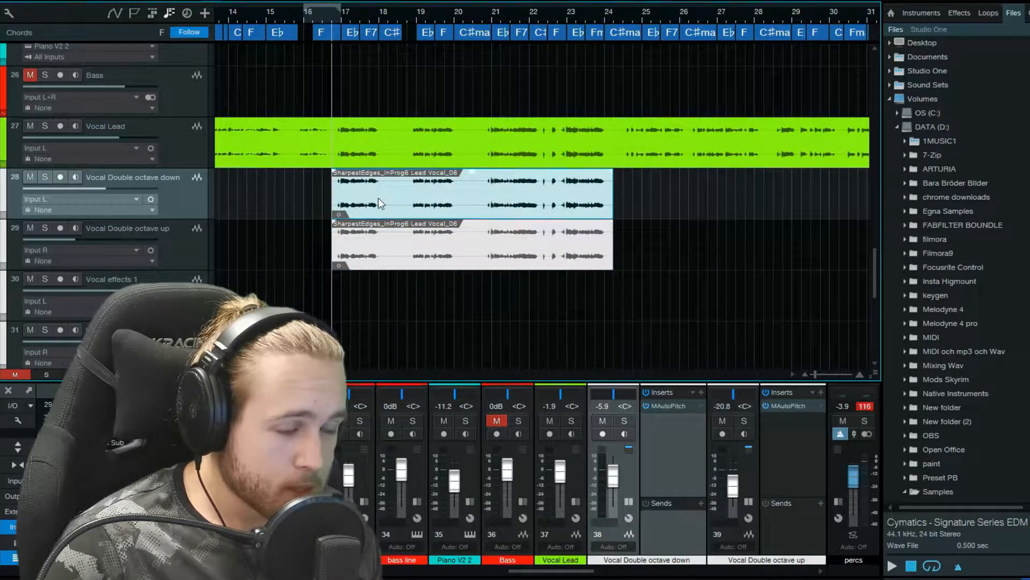
{"action": "left_click", "coordinate": [376, 244]}
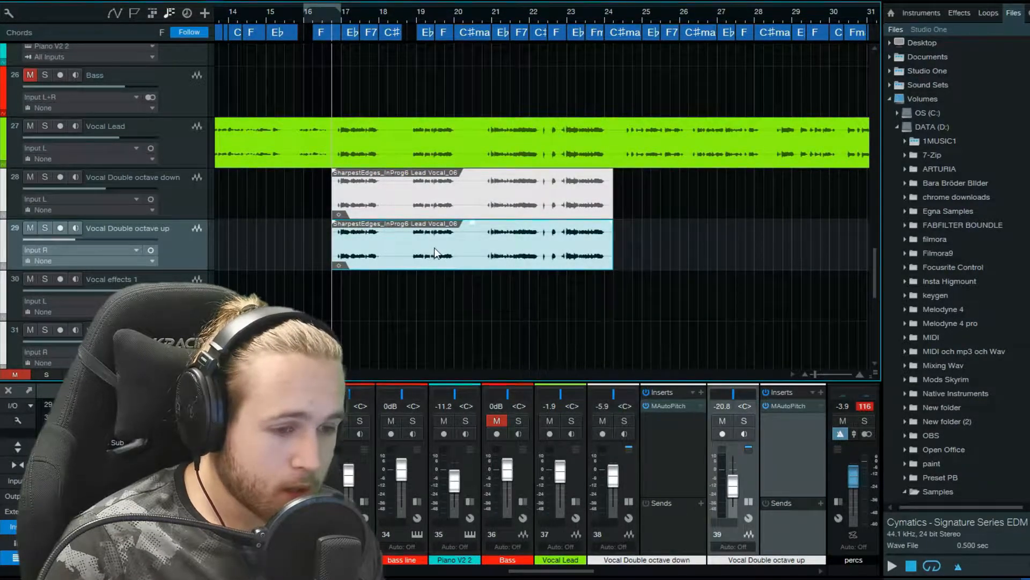
Review the MAutoPitch settings on the Vocal Double octave down channel and close the plug-in window.
{"action": "left_click", "coordinate": [679, 404]}
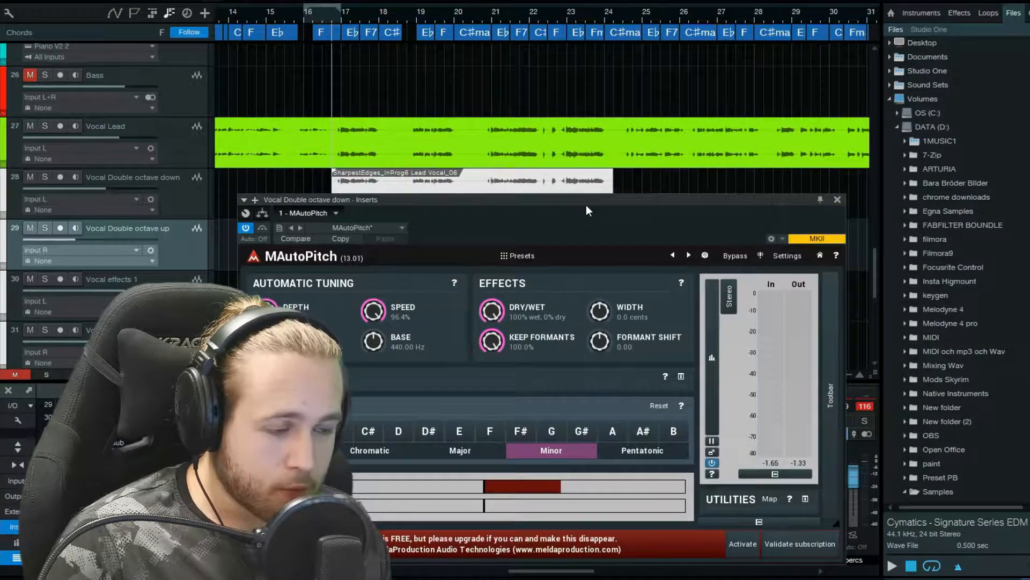
{"action": "left_click_drag", "start_coordinate": [586, 206], "coordinate": [566, 77]}
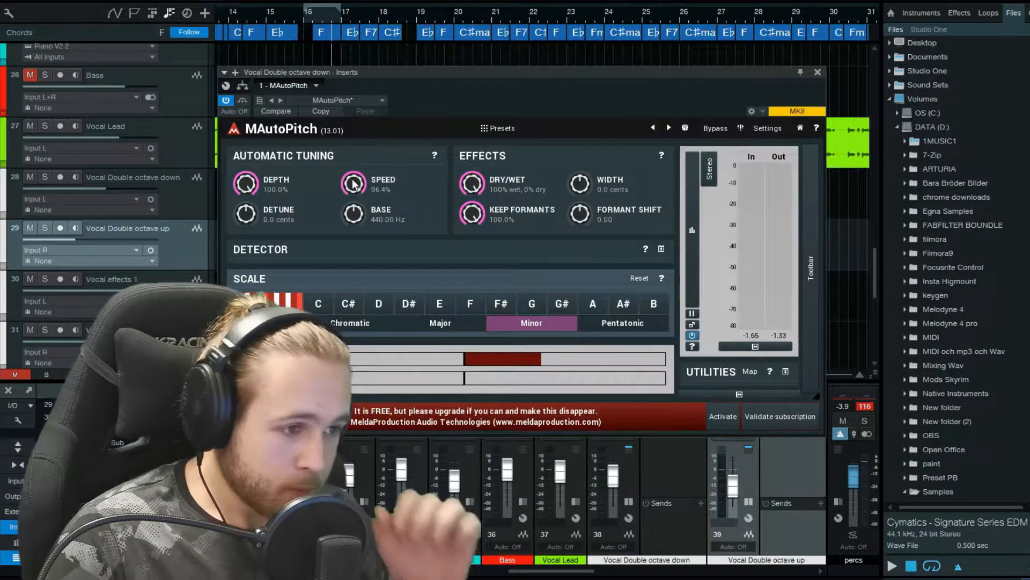
{"action": "left_click", "coordinate": [817, 71]}
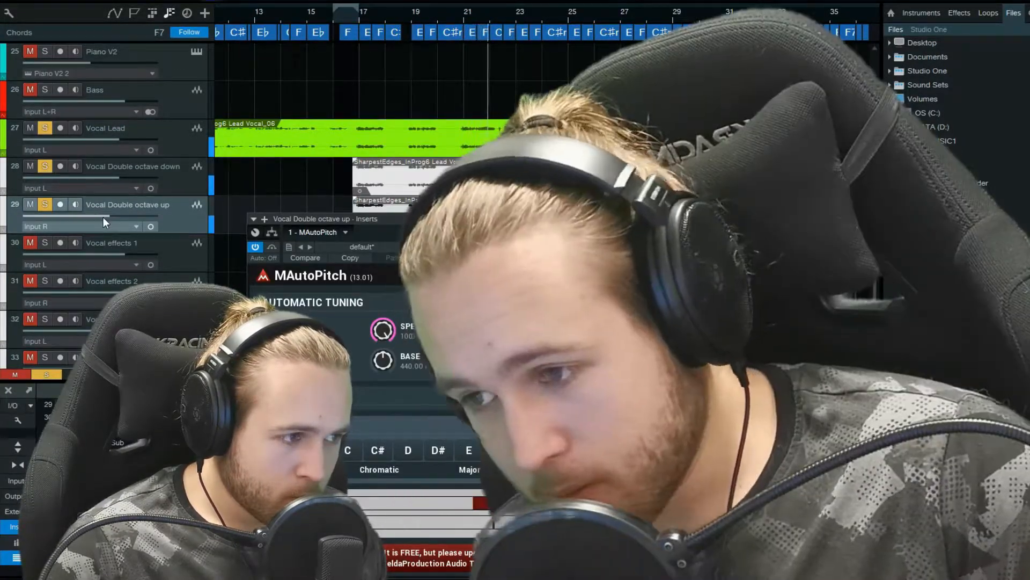
Mute the octave-up double and play the lead vocal without its doubles from just before bar 17.
{"action": "left_click_drag", "start_coordinate": [105, 217], "coordinate": [84, 220]}
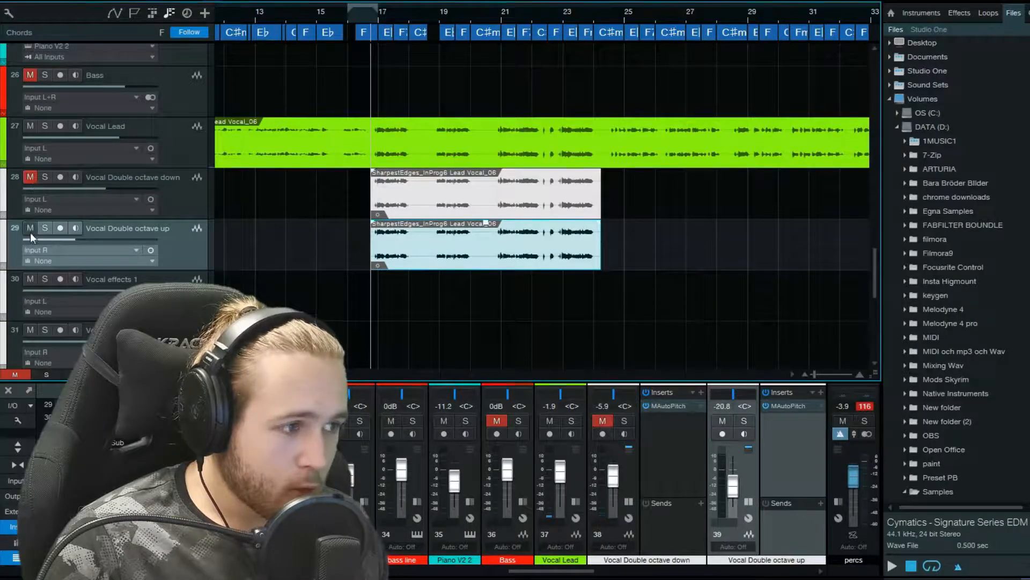
{"action": "left_click", "coordinate": [31, 228]}
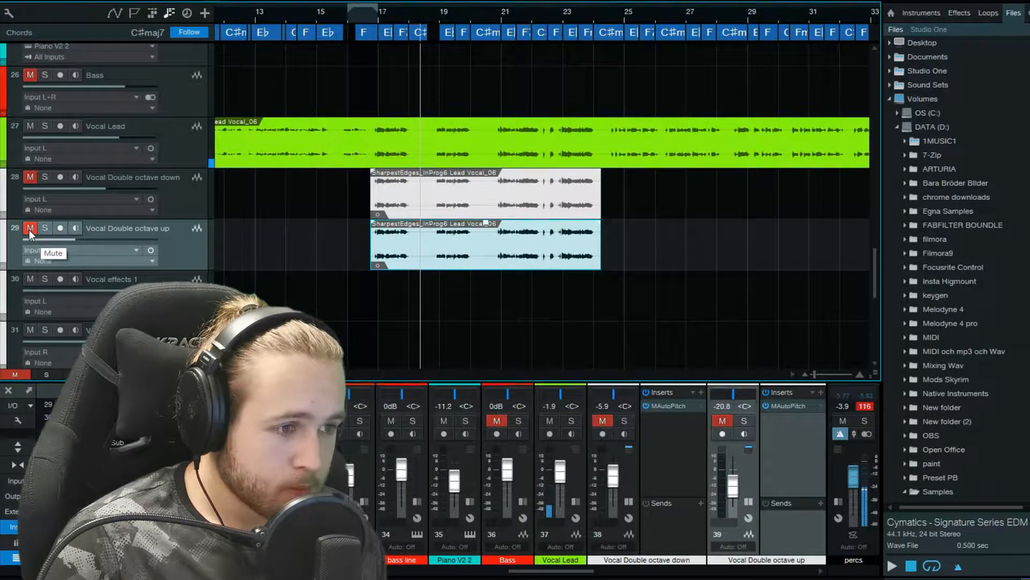
{"action": "left_click", "coordinate": [369, 14]}
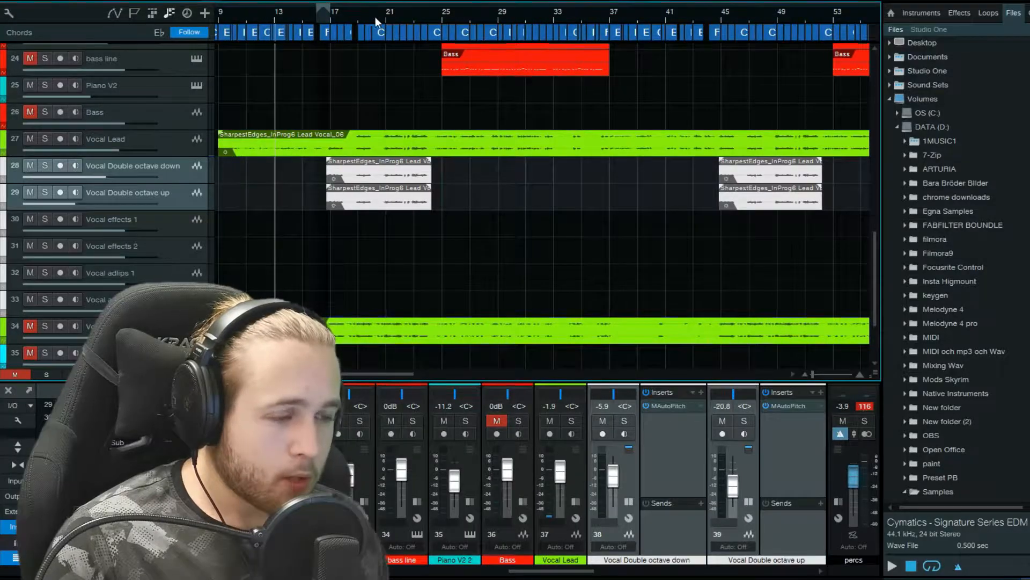
Place the playback cursor at about bar 24.5, just after the first pair of vocal double clips.
{"action": "scroll", "coordinate": [329, 20], "scroll_direction": "up", "scroll_amount": 2}
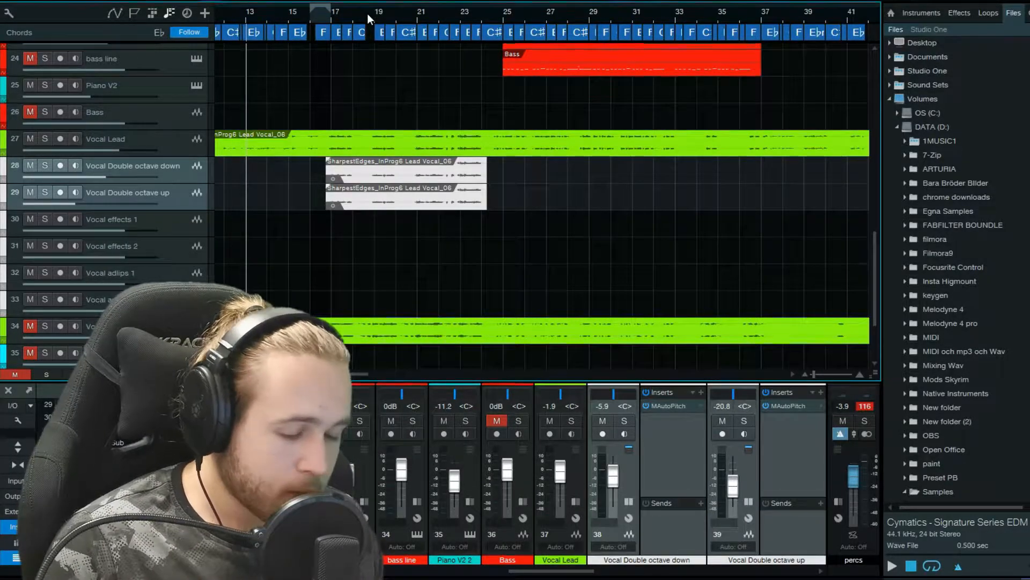
{"action": "scroll", "coordinate": [354, 15], "scroll_direction": "up", "scroll_amount": 4}
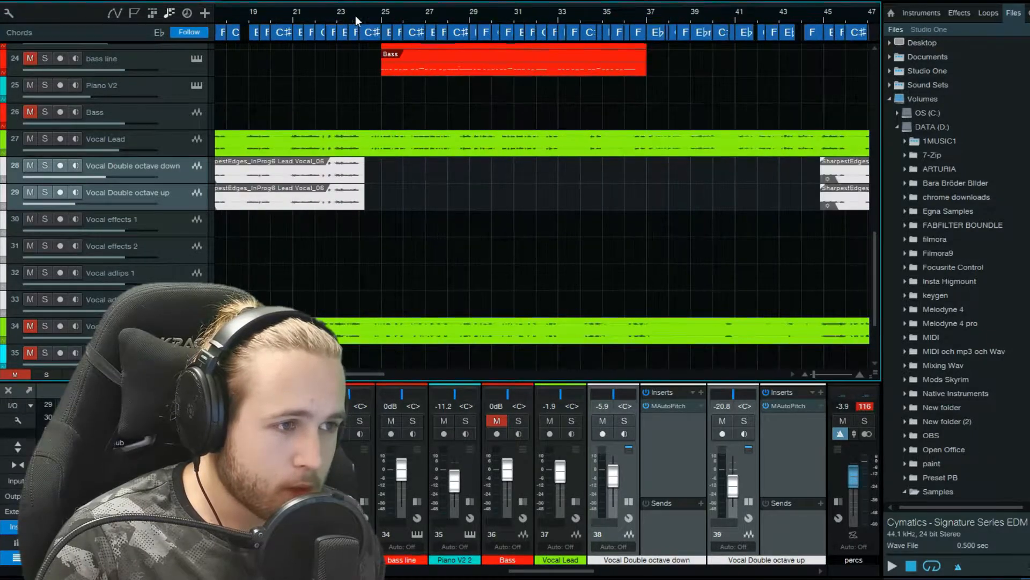
{"action": "scroll", "coordinate": [312, 16], "scroll_direction": "down", "scroll_amount": 2}
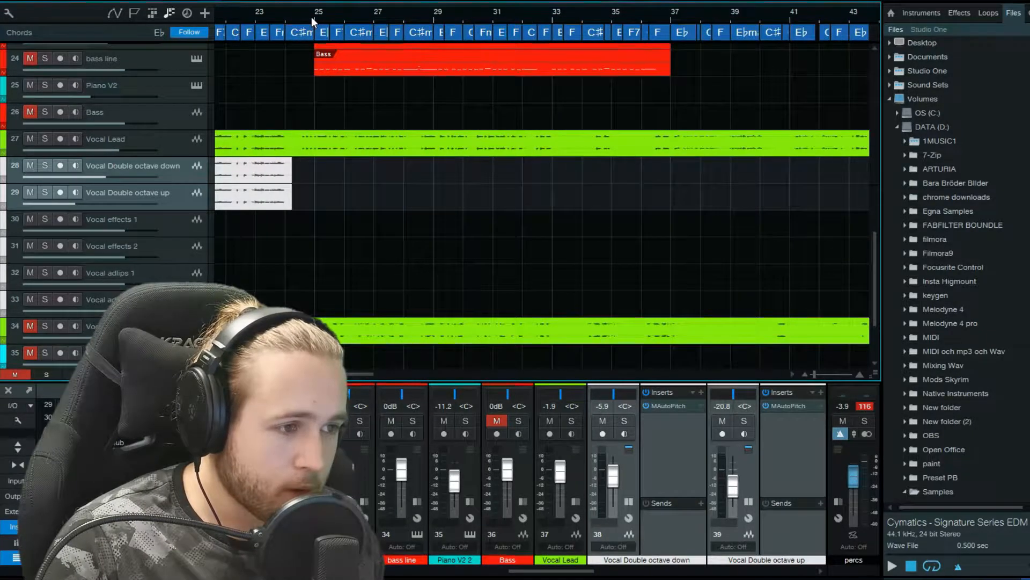
{"action": "left_click", "coordinate": [301, 15]}
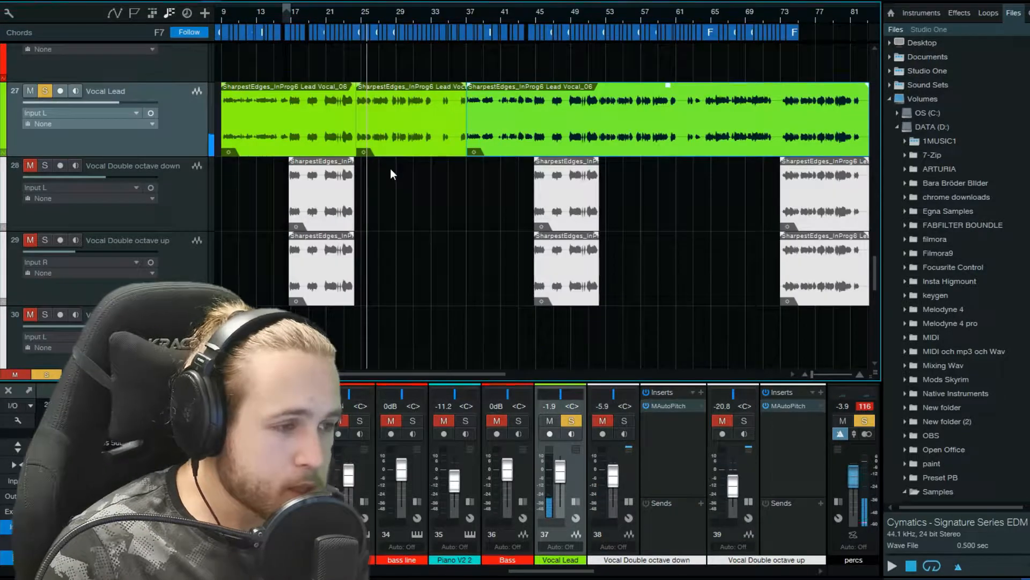
Duplicate the lead vocal section from about bar 24.5 to 37 and put the copy on Vocal effects 1 at bar 24.5.
{"action": "scroll", "coordinate": [384, 40], "scroll_direction": "up", "scroll_amount": 1}
{"action": "scroll", "coordinate": [387, 20], "scroll_direction": "down", "scroll_amount": 1}
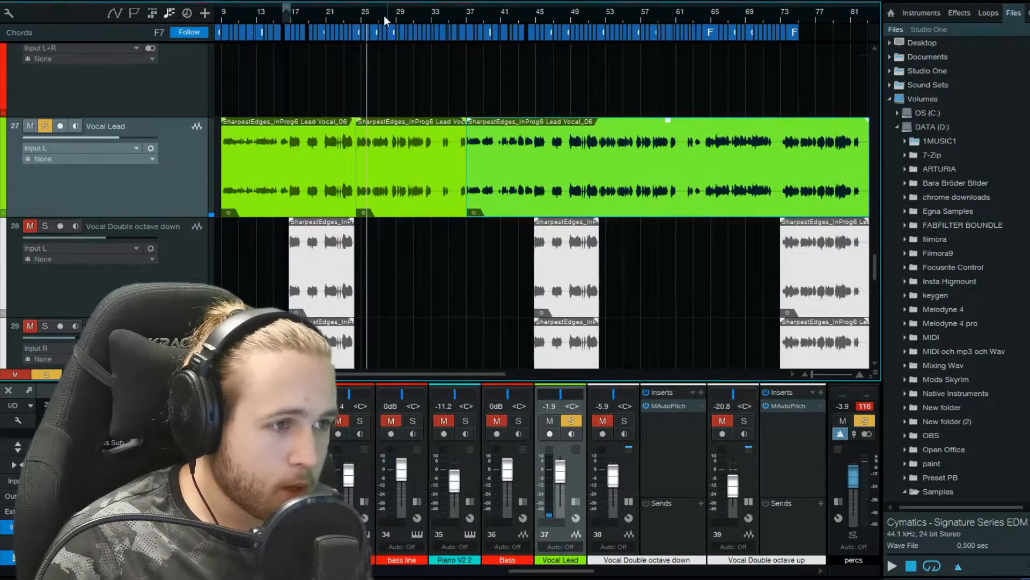
{"action": "scroll", "coordinate": [384, 16], "scroll_direction": "up", "scroll_amount": 4}
{"action": "scroll", "coordinate": [463, 43], "scroll_direction": "down", "scroll_amount": 1}
{"action": "scroll", "coordinate": [458, 18], "scroll_direction": "down", "scroll_amount": 3}
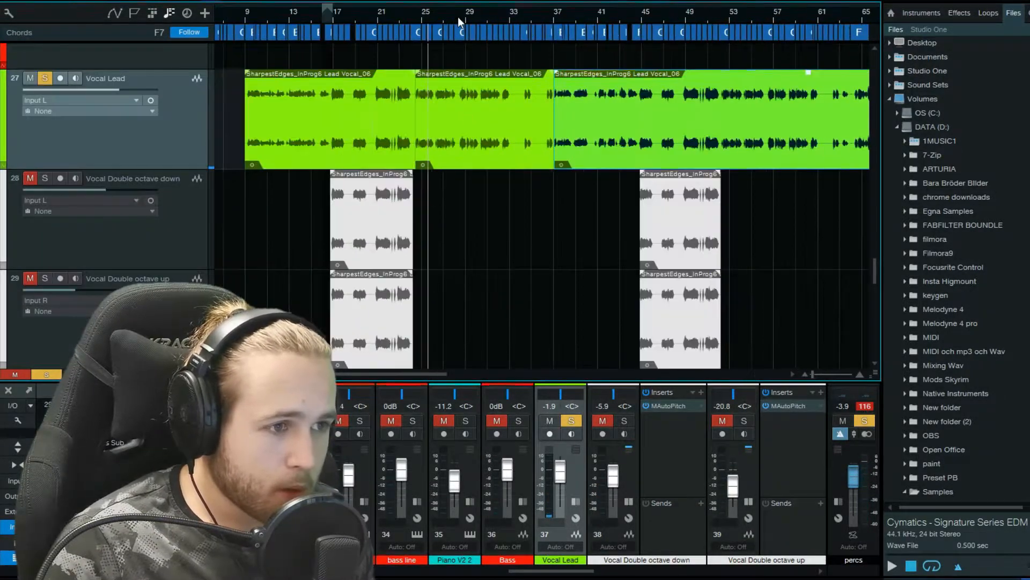
{"action": "scroll", "coordinate": [461, 11], "scroll_direction": "down", "scroll_amount": 2}
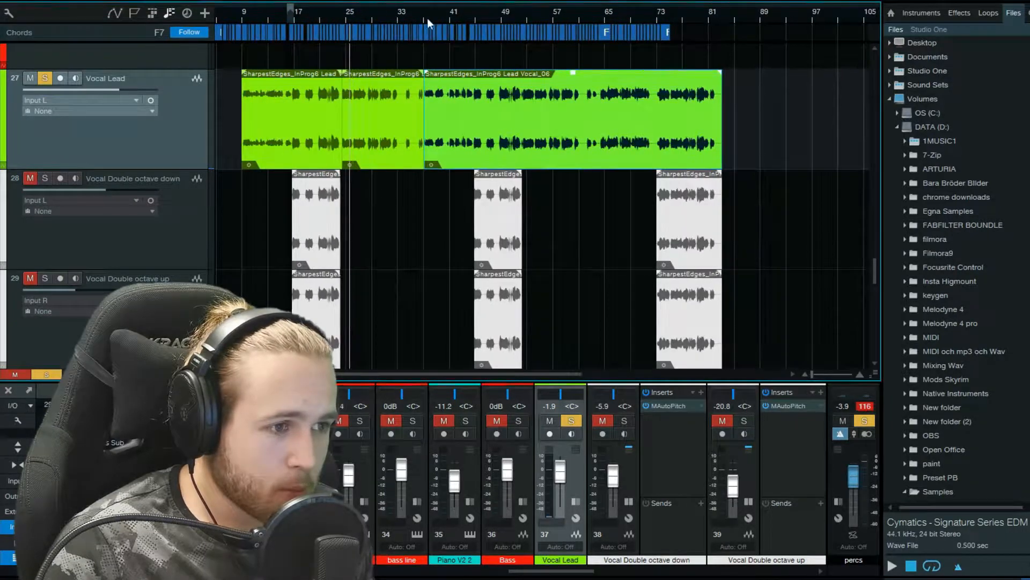
{"action": "left_click", "coordinate": [372, 115]}
{"action": "key", "text": "d"}
{"action": "scroll", "coordinate": [399, 191], "scroll_direction": "down", "scroll_amount": 4}
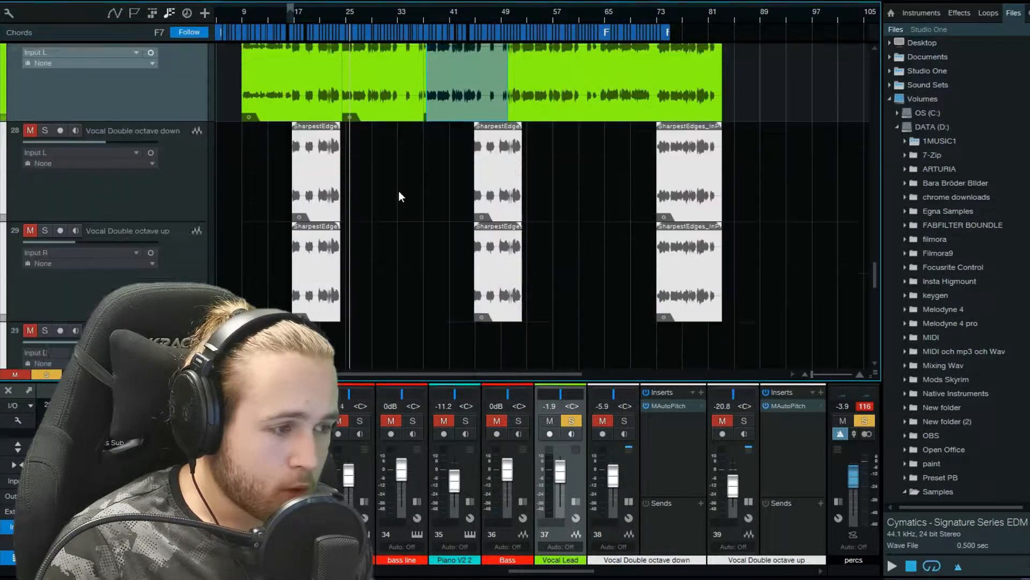
{"action": "scroll", "coordinate": [398, 191], "scroll_direction": "up", "scroll_amount": 5}
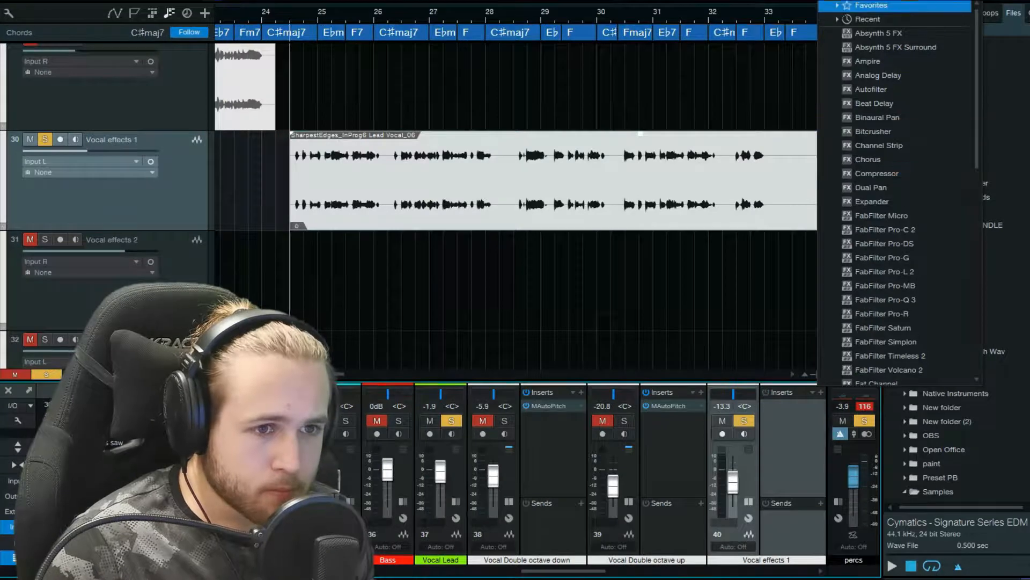
Add VocalSynth 2 as an insert on Vocal effects 1, dismiss its preset browser, and switch off the Vocoder module.
{"action": "key", "text": "Return"}
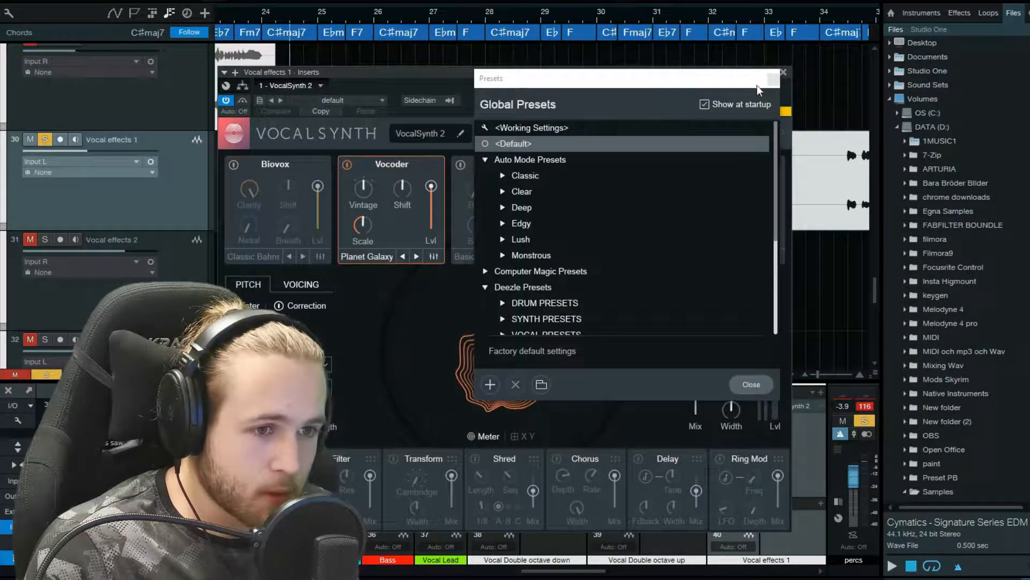
{"action": "left_click", "coordinate": [773, 79]}
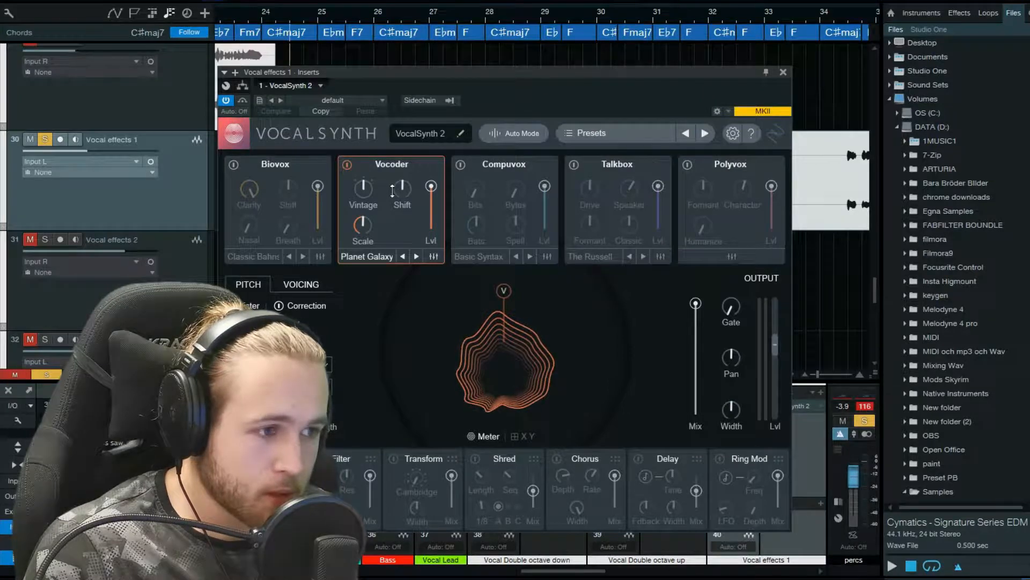
{"action": "left_click", "coordinate": [349, 164]}
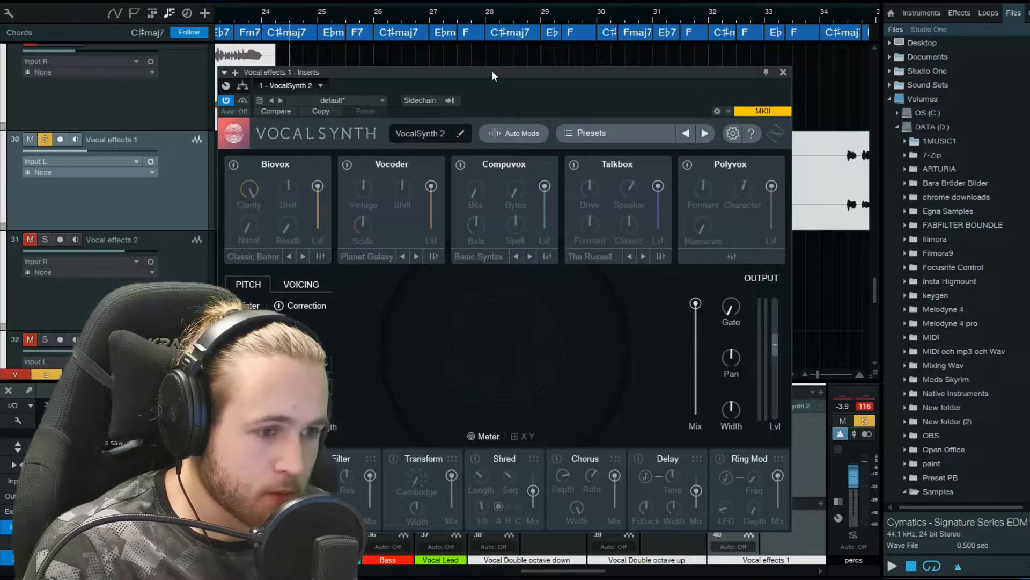
{"action": "left_click_drag", "start_coordinate": [493, 73], "coordinate": [458, 123]}
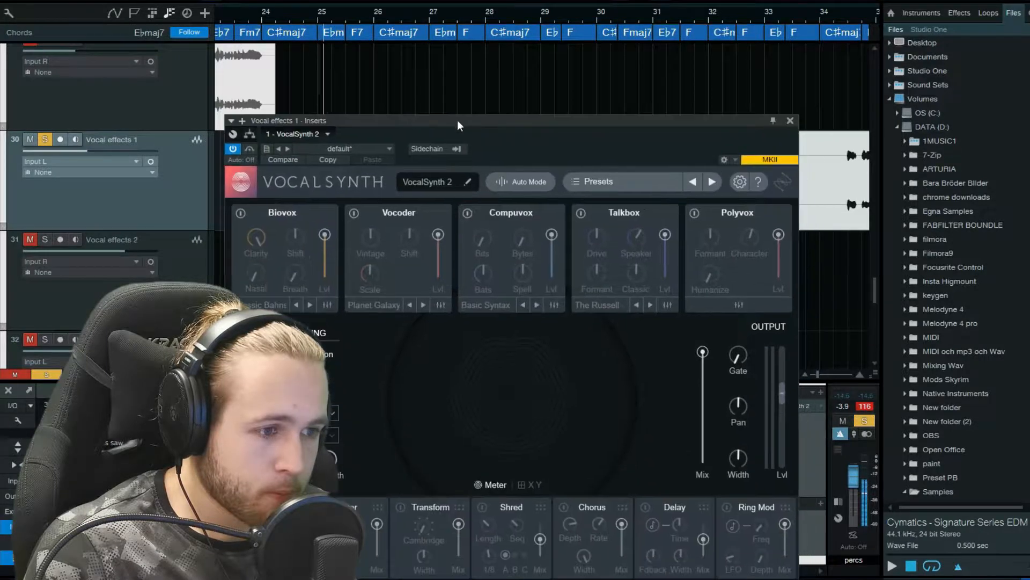
Try the Vocoder module with the Planet Galaxy preset on the playing vocal and open its synth settings.
{"action": "left_click", "coordinate": [356, 214]}
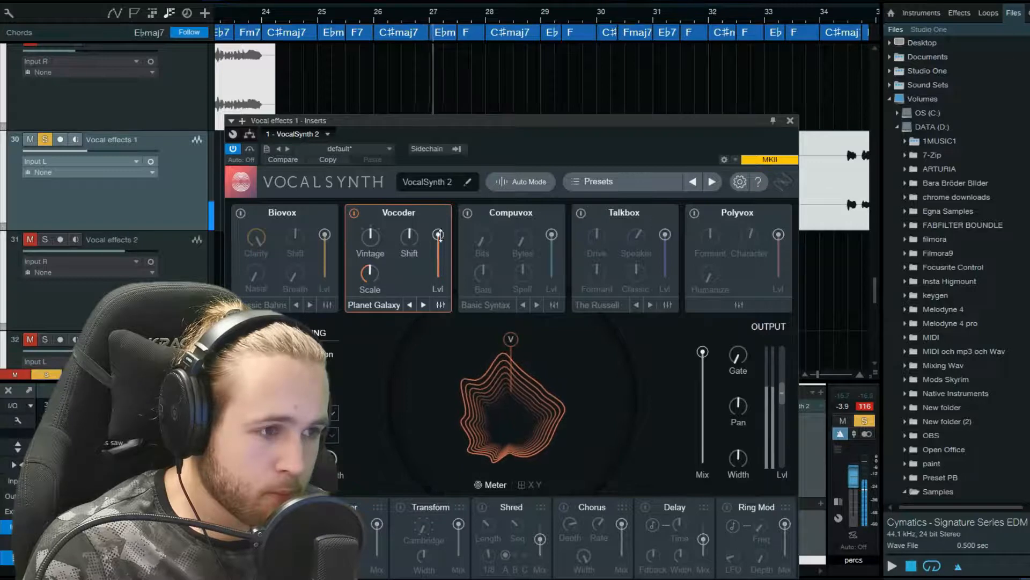
{"action": "left_click_drag", "start_coordinate": [376, 120], "coordinate": [459, 86]}
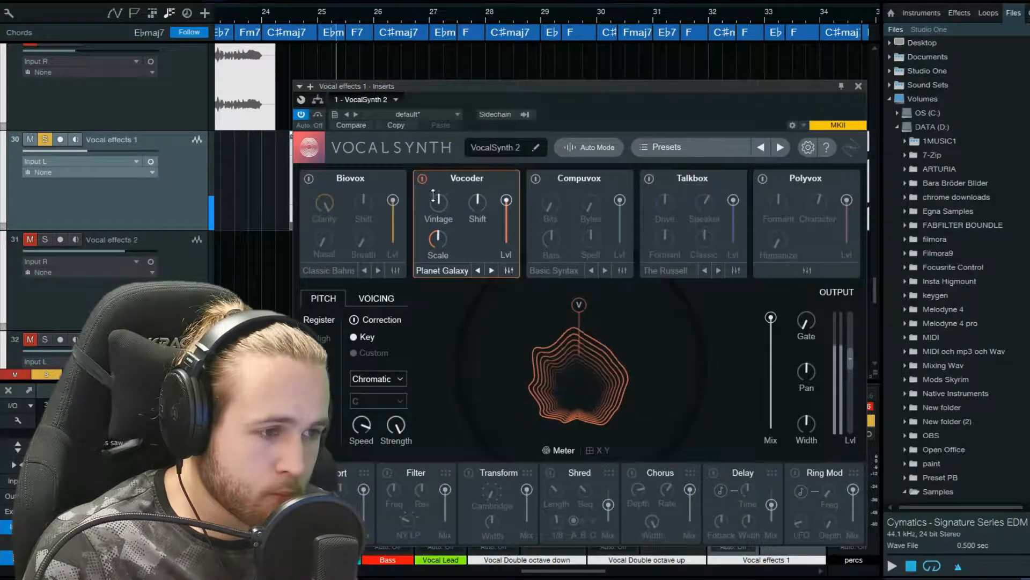
{"action": "scroll", "coordinate": [401, 61], "scroll_direction": "up", "scroll_amount": 2}
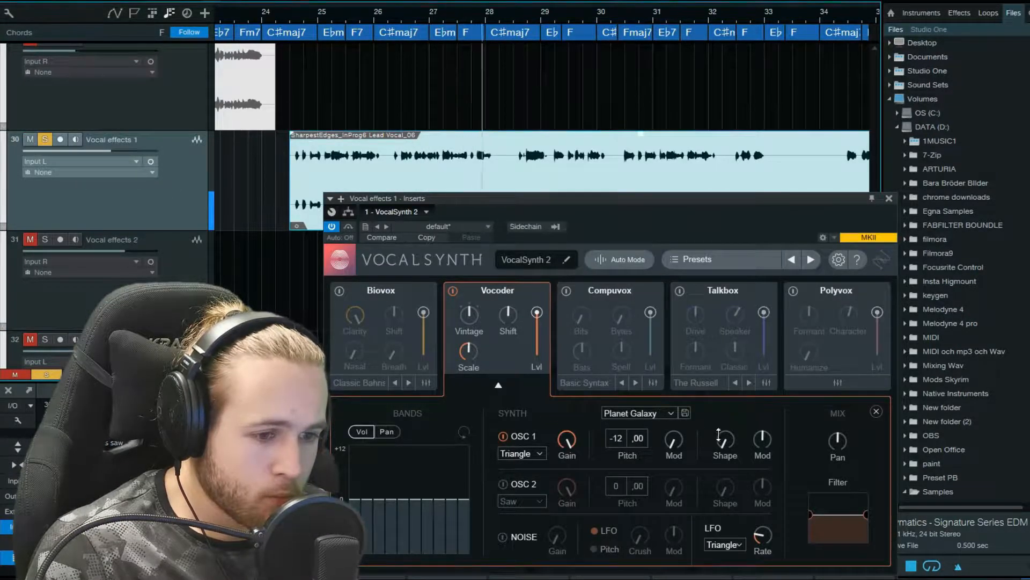
Enable the Talkbox module with the Your Base preset and return playback to the start of the Vocal effects 1 clip.
{"action": "left_click", "coordinate": [680, 291]}
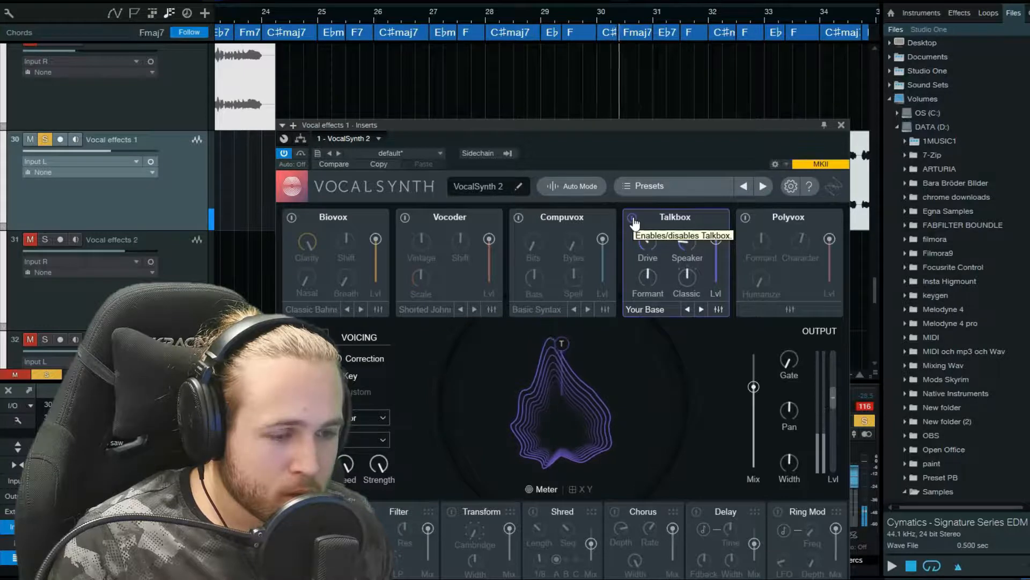
{"action": "left_click_drag", "start_coordinate": [393, 125], "coordinate": [406, 188]}
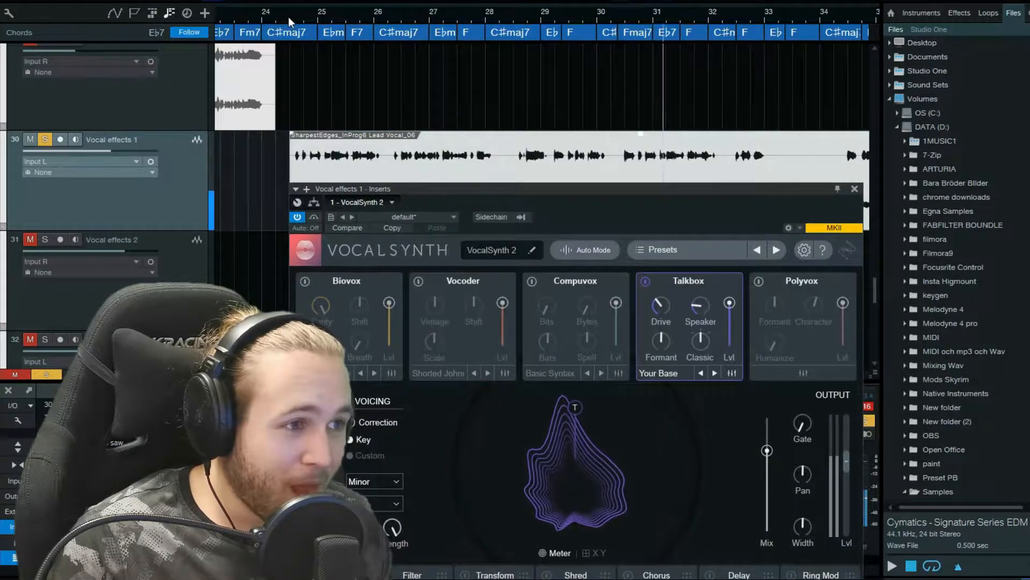
{"action": "left_click", "coordinate": [289, 18]}
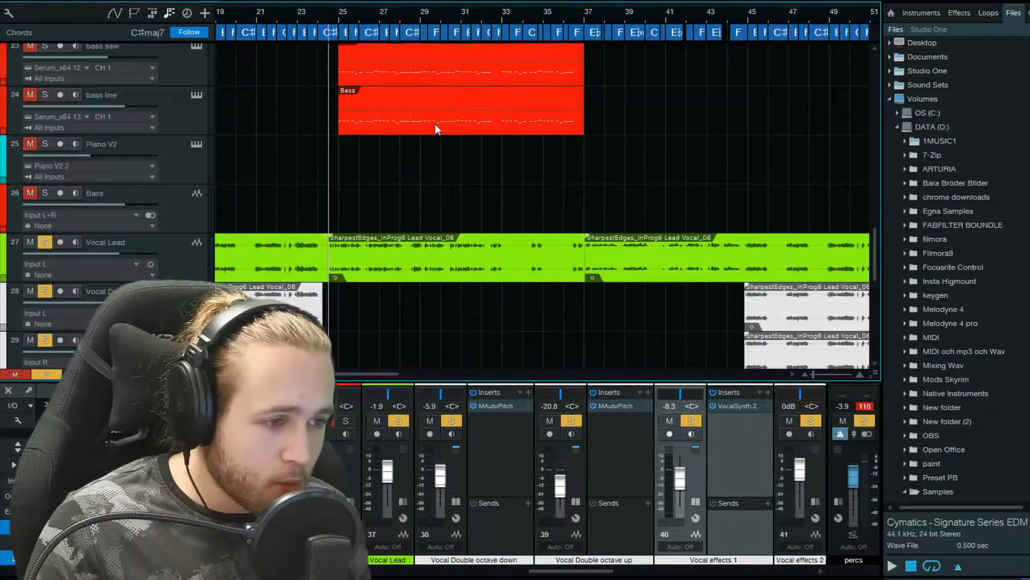
Copy the VocalSynth 2 insert to the Vocal effects 2 channel and mute both vocal effects tracks.
{"action": "scroll", "coordinate": [434, 125], "scroll_direction": "down", "scroll_amount": 3}
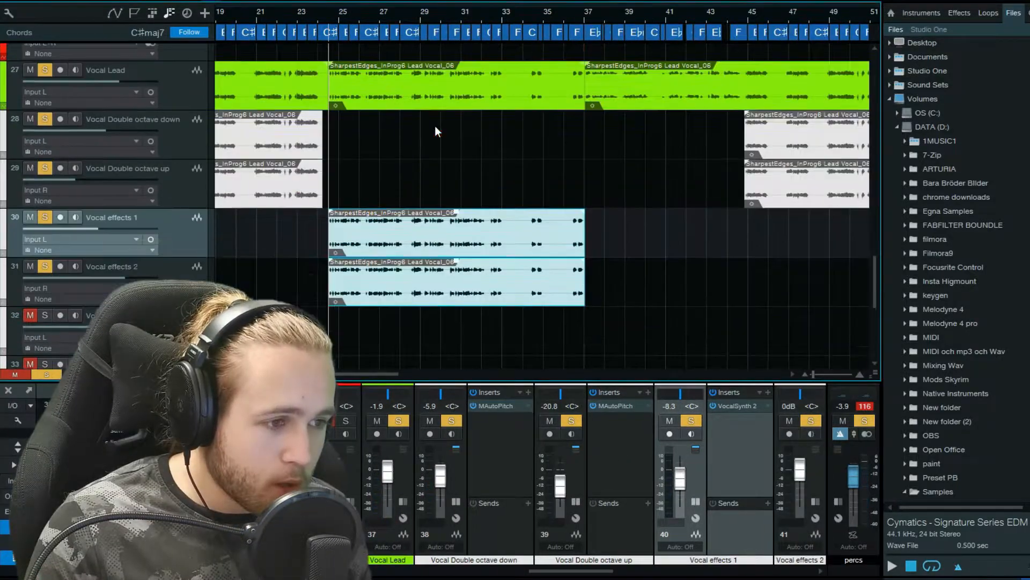
{"action": "scroll", "coordinate": [429, 215], "scroll_direction": "up", "scroll_amount": 3}
{"action": "scroll", "coordinate": [386, 160], "scroll_direction": "up", "scroll_amount": 3}
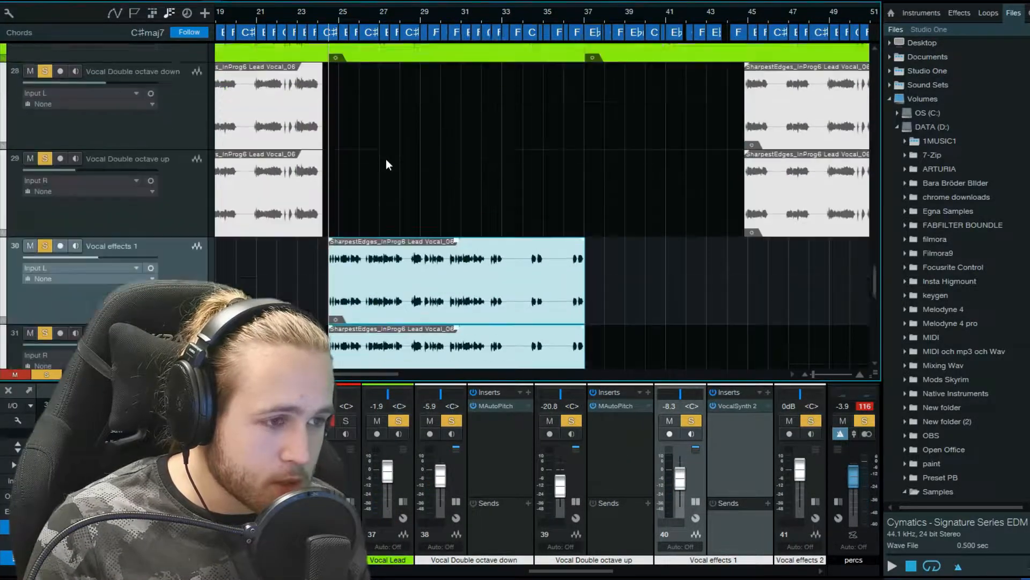
{"action": "scroll", "coordinate": [427, 115], "scroll_direction": "down", "scroll_amount": 2}
{"action": "scroll", "coordinate": [445, 123], "scroll_direction": "up", "scroll_amount": 2}
{"action": "scroll", "coordinate": [467, 135], "scroll_direction": "down", "scroll_amount": 2}
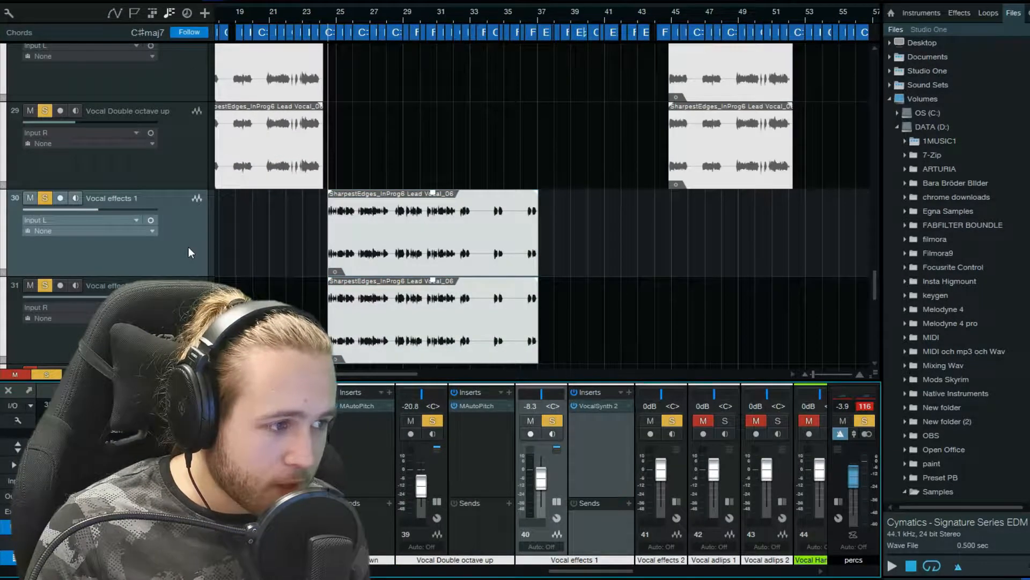
{"action": "scroll", "coordinate": [191, 248], "scroll_direction": "down", "scroll_amount": 1}
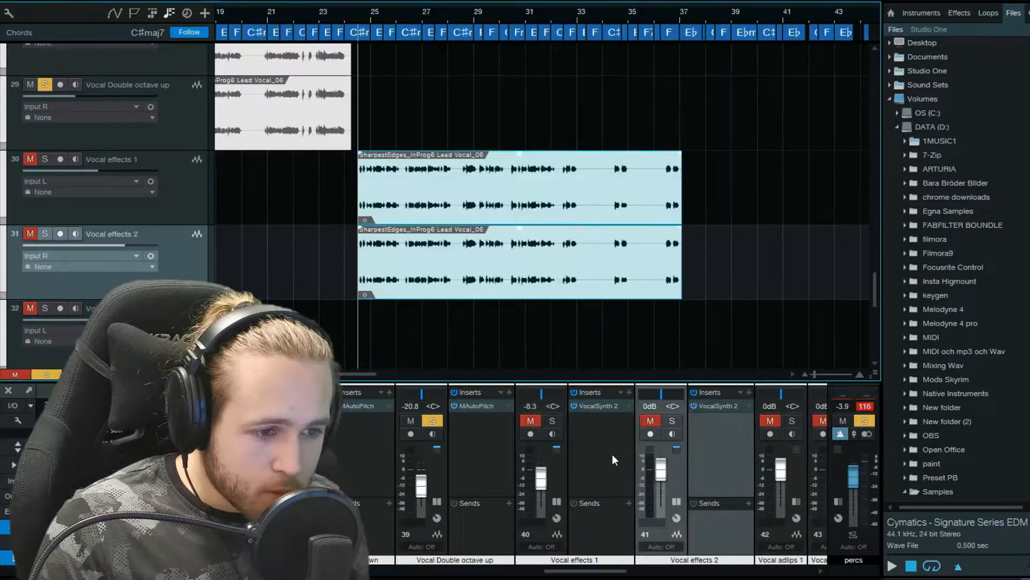
Pan Vocal effects 1 fully left and Vocal effects 2 fully right, and play the lead vocal alone from about bar 24.5.
{"action": "left_click", "coordinate": [606, 451]}
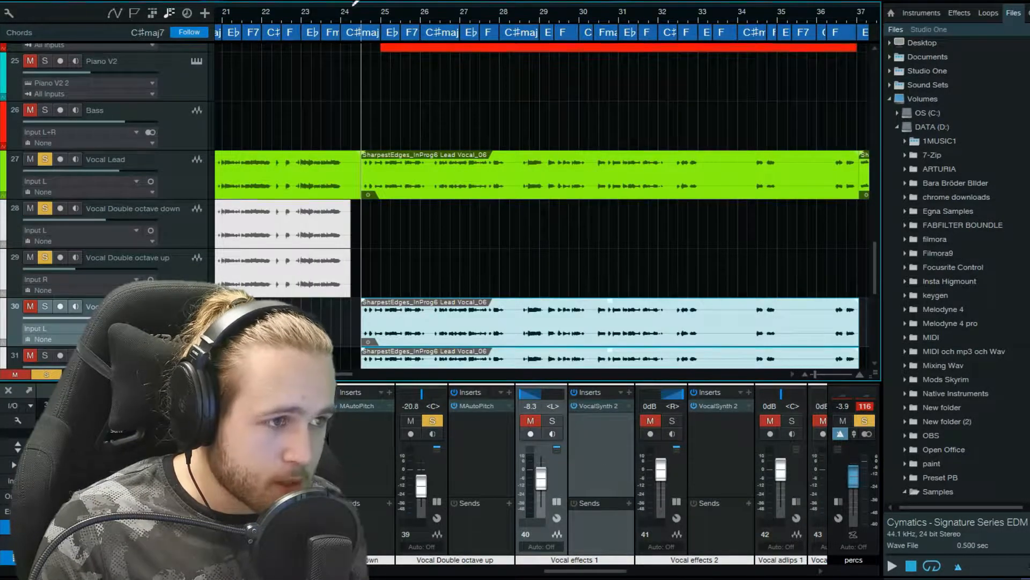
{"action": "scroll", "coordinate": [352, 12], "scroll_direction": "up", "scroll_amount": 2}
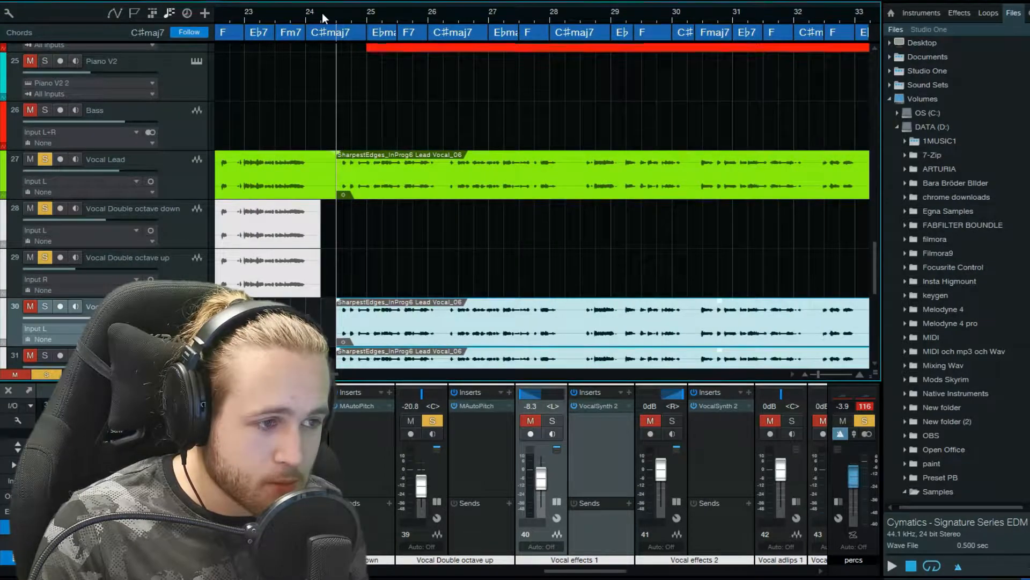
{"action": "key", "text": "space"}
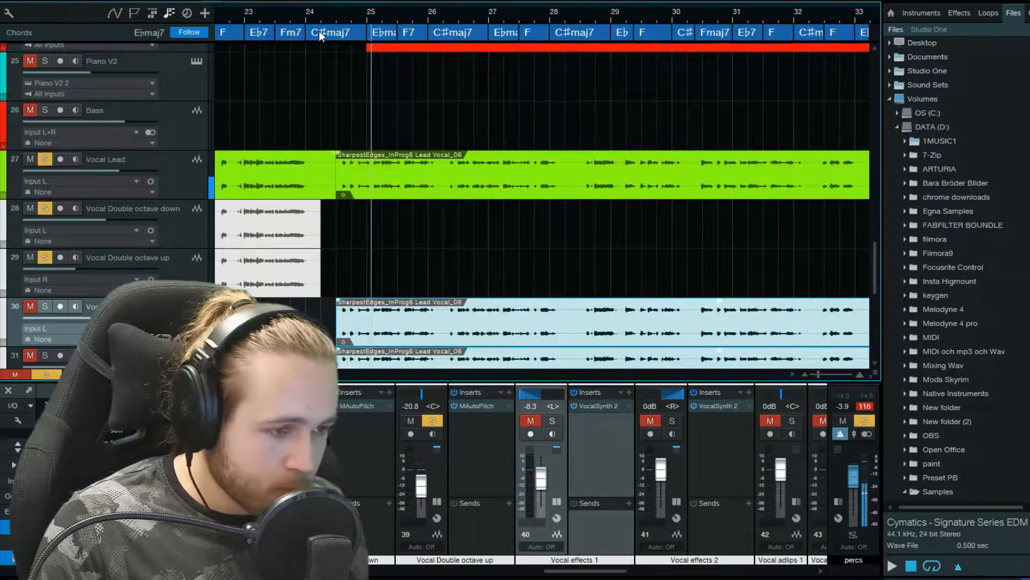
{"action": "scroll", "coordinate": [358, 127], "scroll_direction": "down", "scroll_amount": 1}
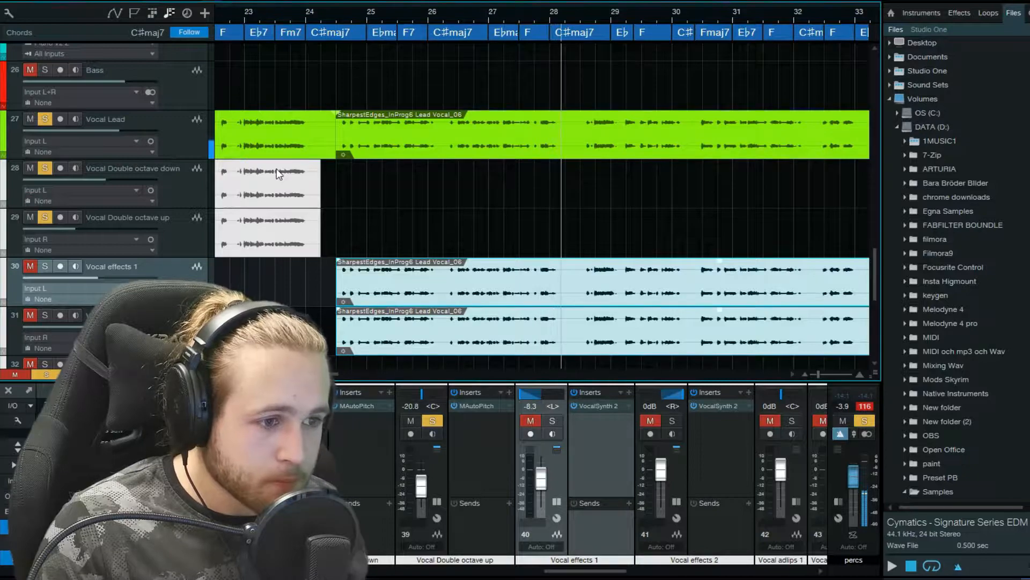
Solo both vocal effects tracks and play them together with the lead vocal from about bar 24.5.
{"action": "left_click", "coordinate": [45, 267]}
{"action": "scroll", "coordinate": [46, 236], "scroll_direction": "down", "scroll_amount": 2}
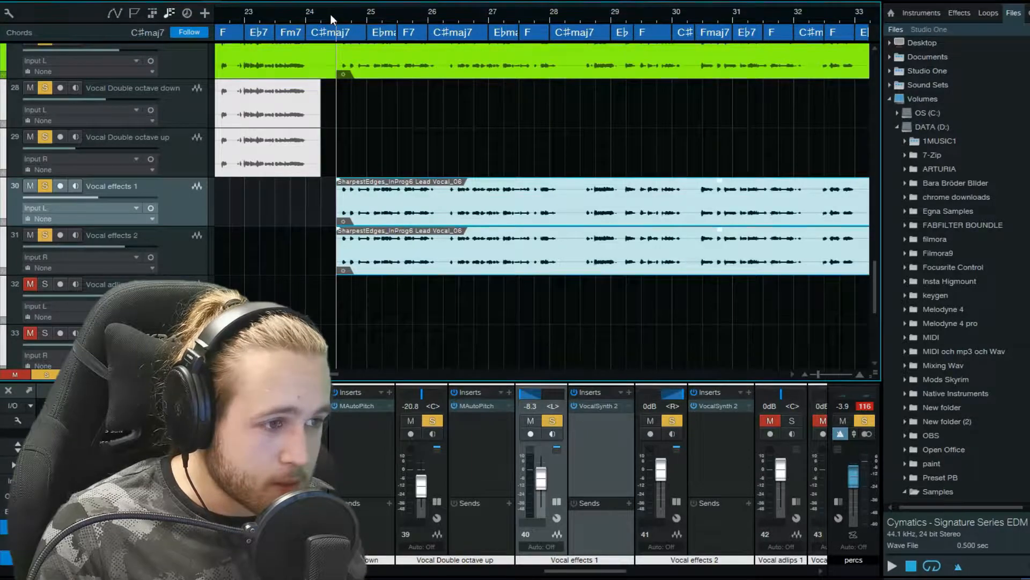
{"action": "key", "text": "space"}
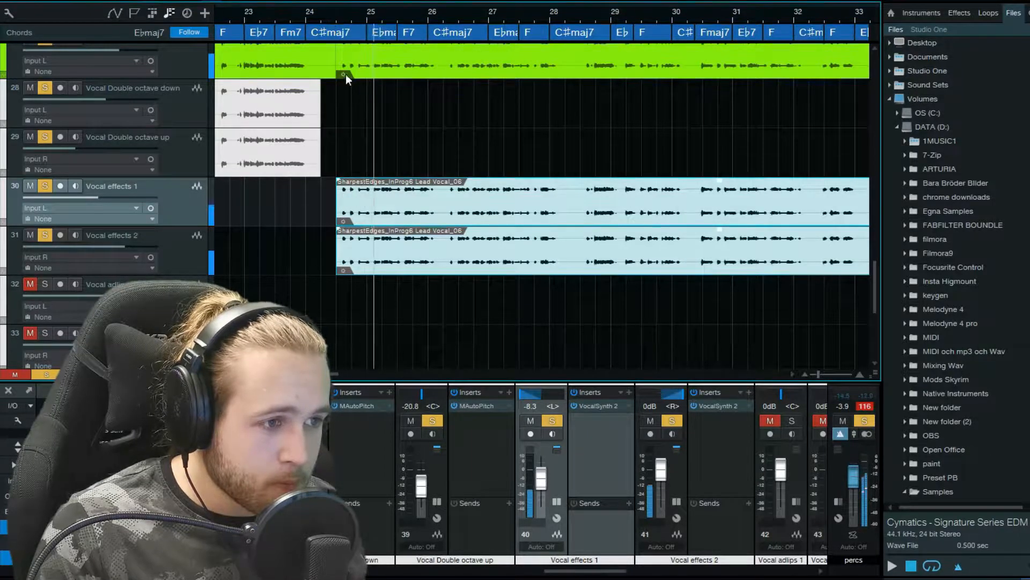
Examine how the octave double and vocal effects clips line up with the lead vocal sections across the arrangement.
{"action": "scroll", "coordinate": [328, 106], "scroll_direction": "up", "scroll_amount": 2}
{"action": "scroll", "coordinate": [308, 152], "scroll_direction": "down", "scroll_amount": 1}
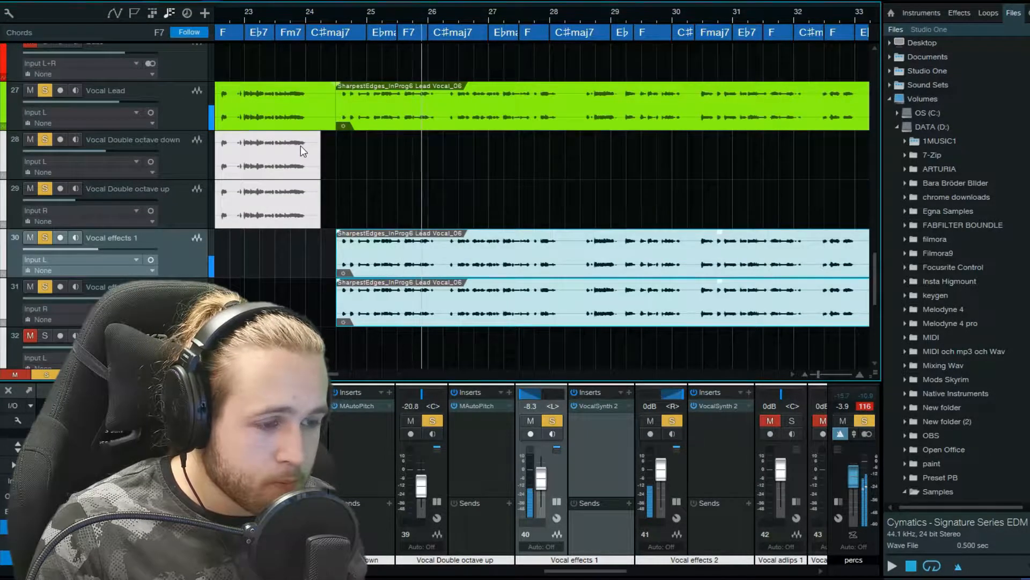
{"action": "scroll", "coordinate": [325, 16], "scroll_direction": "down", "scroll_amount": 2}
{"action": "mouse_move", "coordinate": [325, 16]}
{"action": "left_mouse_down"}
{"action": "mouse_move", "coordinate": [268, 10]}
{"action": "mouse_move", "coordinate": [317, 16]}
{"action": "left_mouse_up"}
{"action": "scroll", "coordinate": [268, 10], "scroll_direction": "down", "scroll_amount": 2}
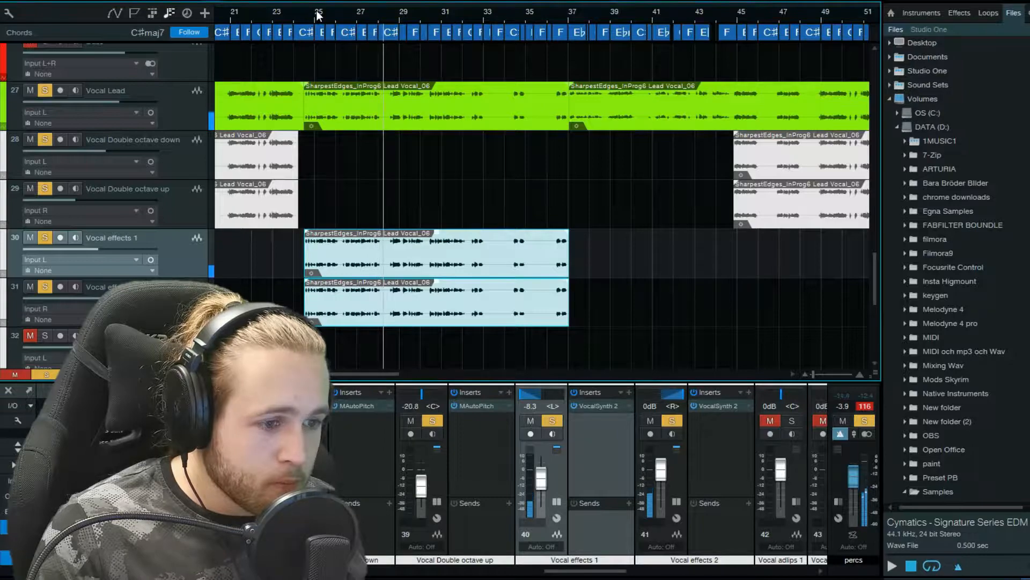
{"action": "left_click_drag", "start_coordinate": [316, 11], "coordinate": [367, 16]}
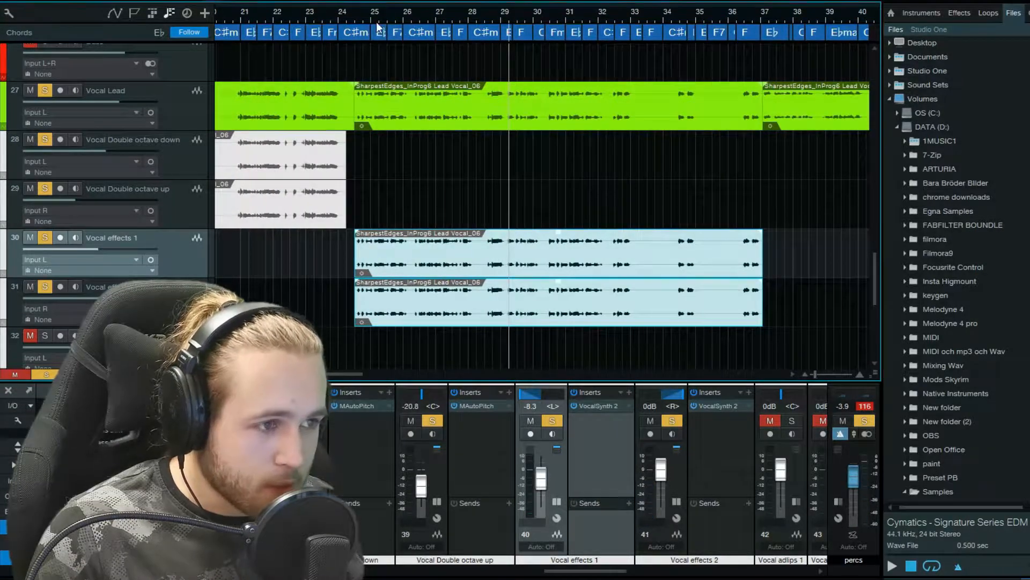
{"action": "scroll", "coordinate": [377, 23], "scroll_direction": "down", "scroll_amount": 3}
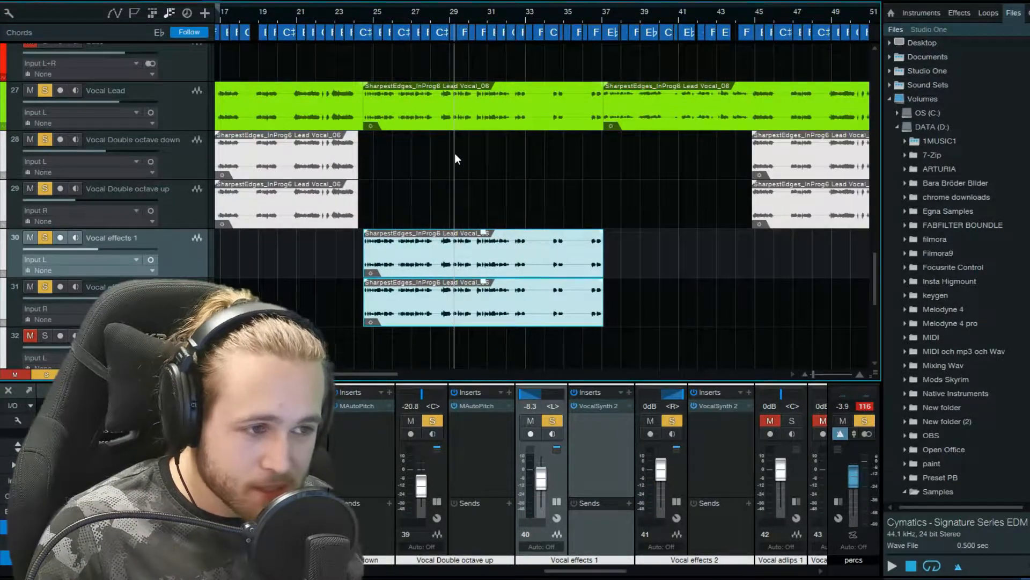
{"action": "scroll", "coordinate": [368, 13], "scroll_direction": "down", "scroll_amount": 3}
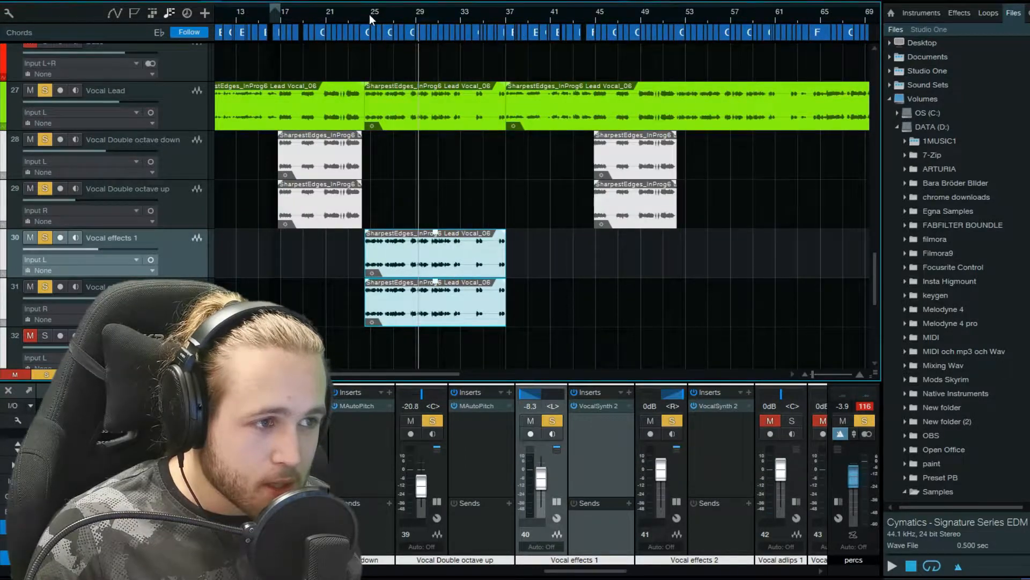
{"action": "left_click_drag", "start_coordinate": [369, 13], "coordinate": [415, 16]}
{"action": "scroll", "coordinate": [485, 169], "scroll_direction": "up", "scroll_amount": 1}
{"action": "scroll", "coordinate": [488, 181], "scroll_direction": "down", "scroll_amount": 1}
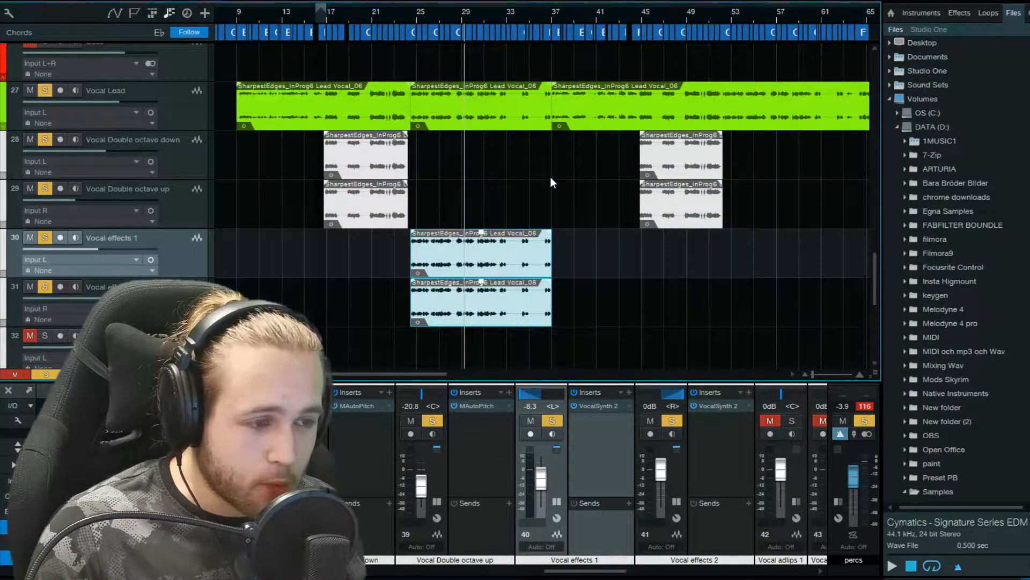
{"action": "scroll", "coordinate": [526, 156], "scroll_direction": "up", "scroll_amount": 1}
{"action": "scroll", "coordinate": [522, 174], "scroll_direction": "down", "scroll_amount": 1}
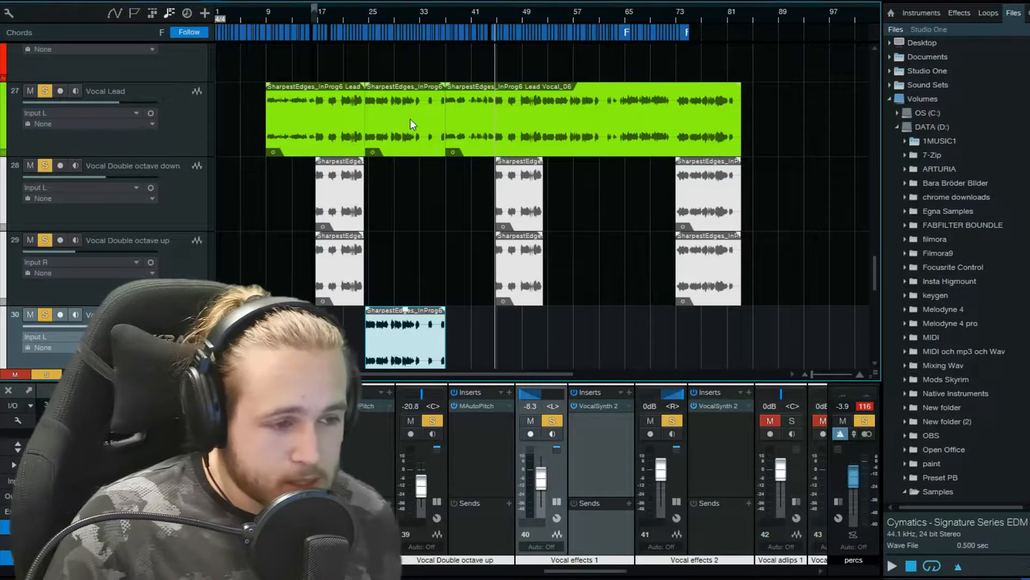
Play the lead vocal together with its octave doubles from about bar 17.
{"action": "scroll", "coordinate": [308, 16], "scroll_direction": "up", "scroll_amount": 6}
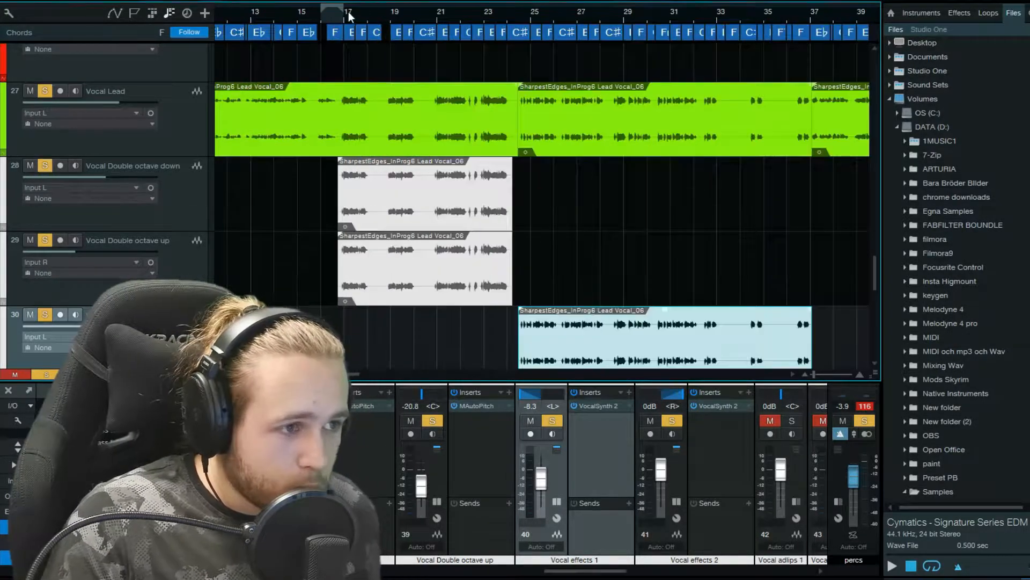
{"action": "left_click_drag", "start_coordinate": [350, 16], "coordinate": [397, 6]}
{"action": "scroll", "coordinate": [396, 57], "scroll_direction": "down", "scroll_amount": 2}
{"action": "scroll", "coordinate": [395, 103], "scroll_direction": "up", "scroll_amount": 2}
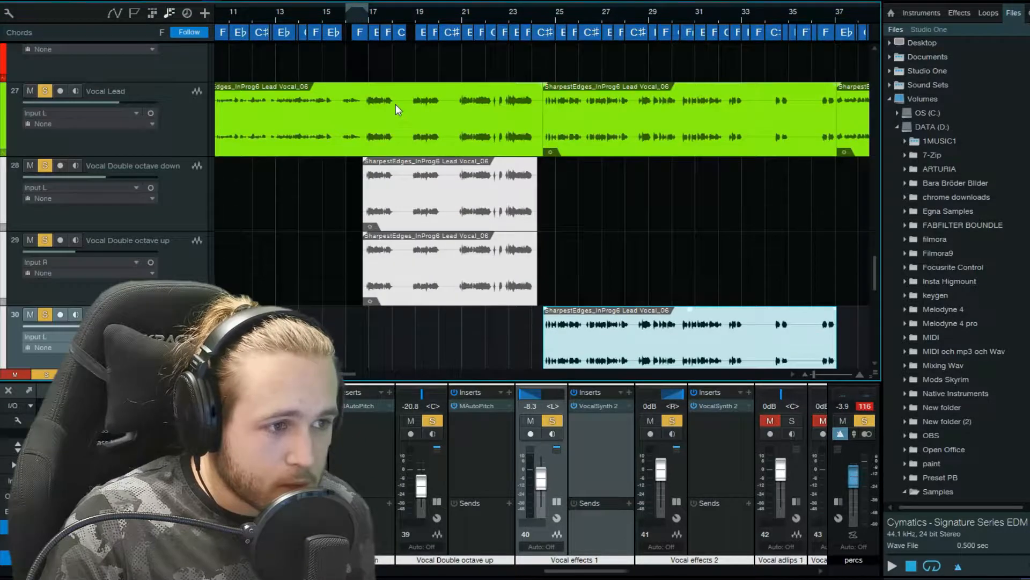
{"action": "key", "text": "space"}
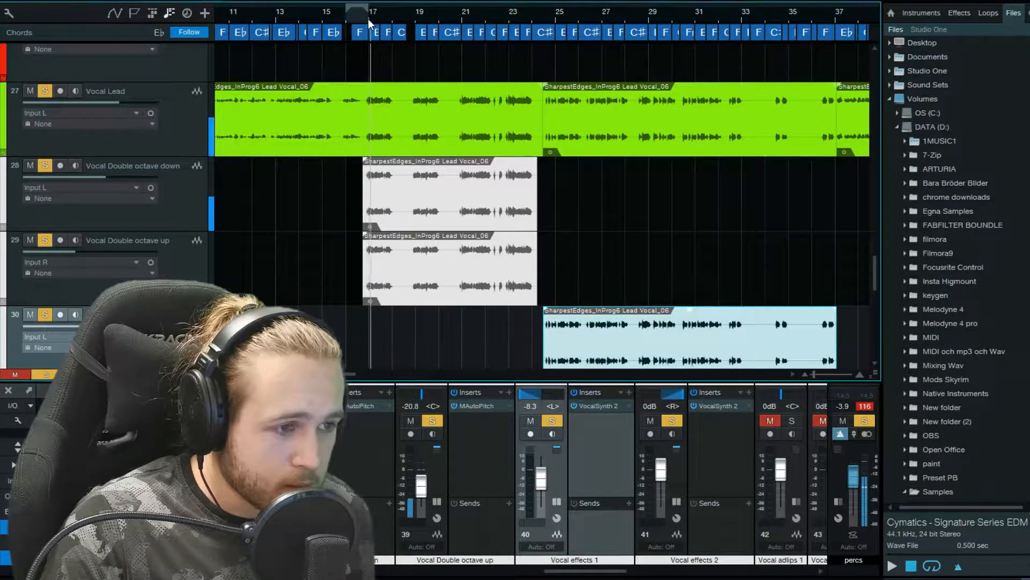
{"action": "scroll", "coordinate": [389, 14], "scroll_direction": "up", "scroll_amount": 2}
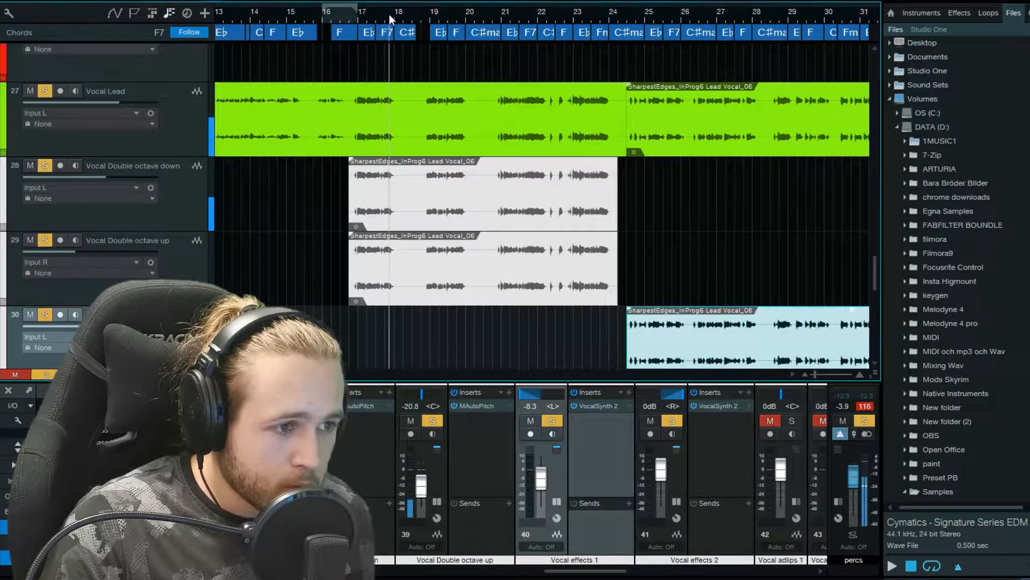
{"action": "scroll", "coordinate": [388, 14], "scroll_direction": "up", "scroll_amount": 3}
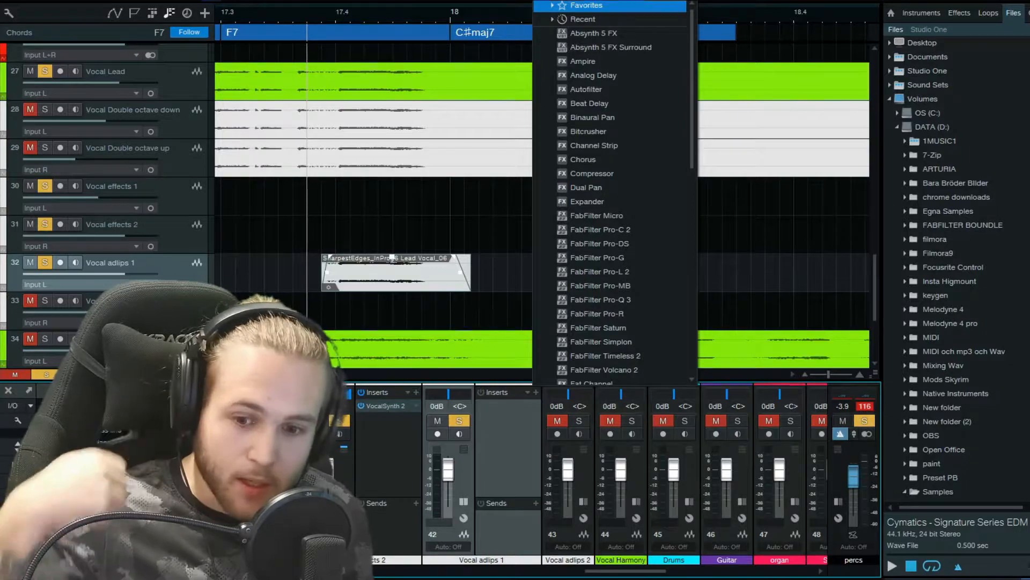
Insert FabFilter Pro-R on the Vocal adlips 1 channel and open its preset list.
{"action": "left_click", "coordinate": [596, 313]}
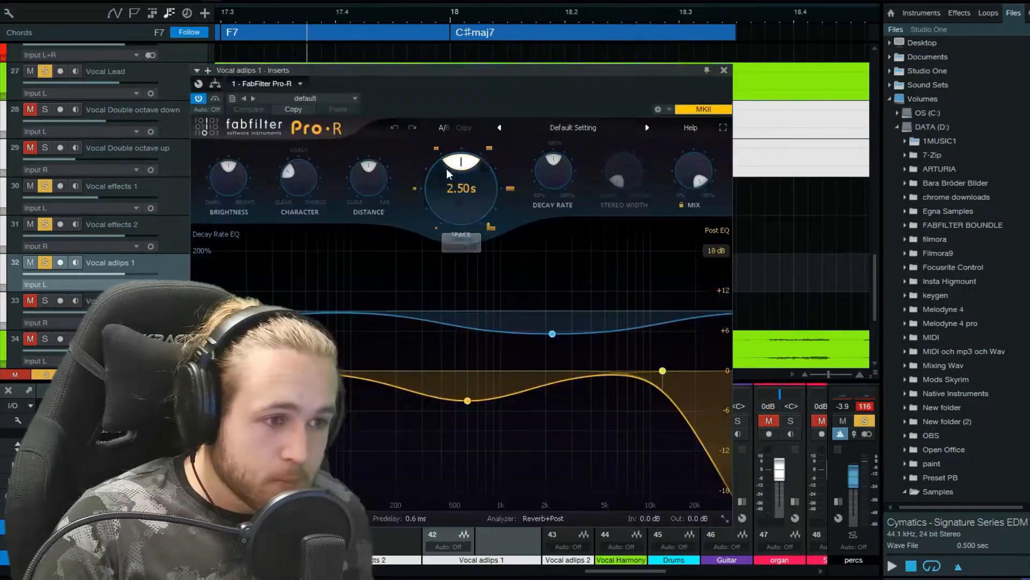
{"action": "left_click", "coordinate": [569, 128]}
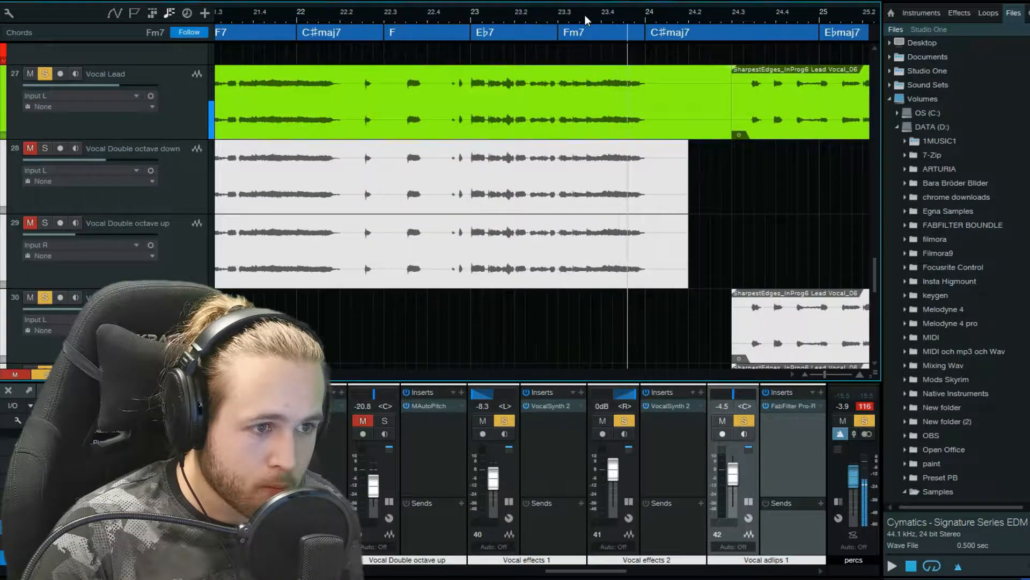
Replay the end of the lead vocal phrase from about bar 23.4.
{"action": "left_click", "coordinate": [597, 13]}
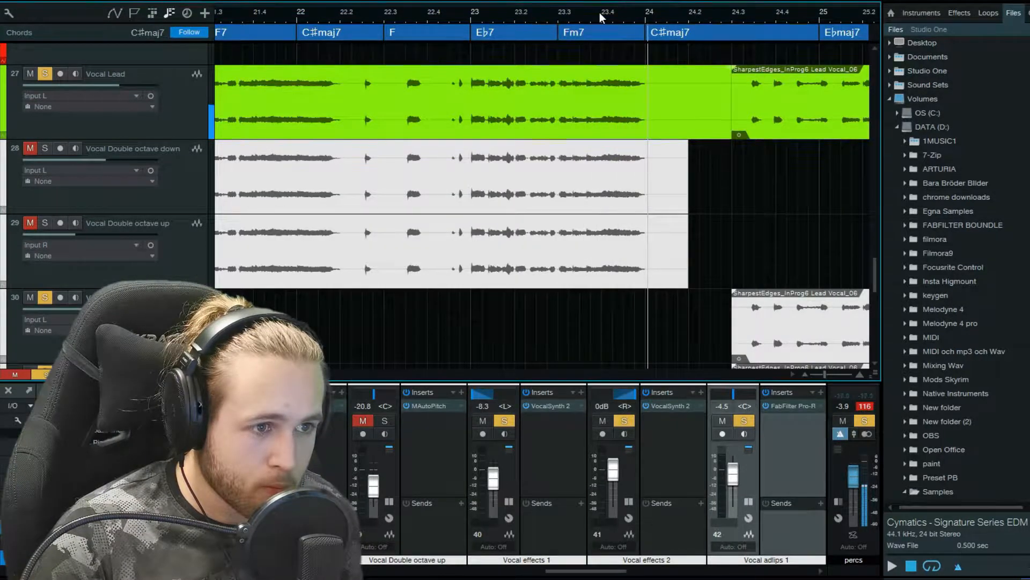
{"action": "left_click", "coordinate": [600, 13]}
{"action": "left_click", "coordinate": [600, 13]}
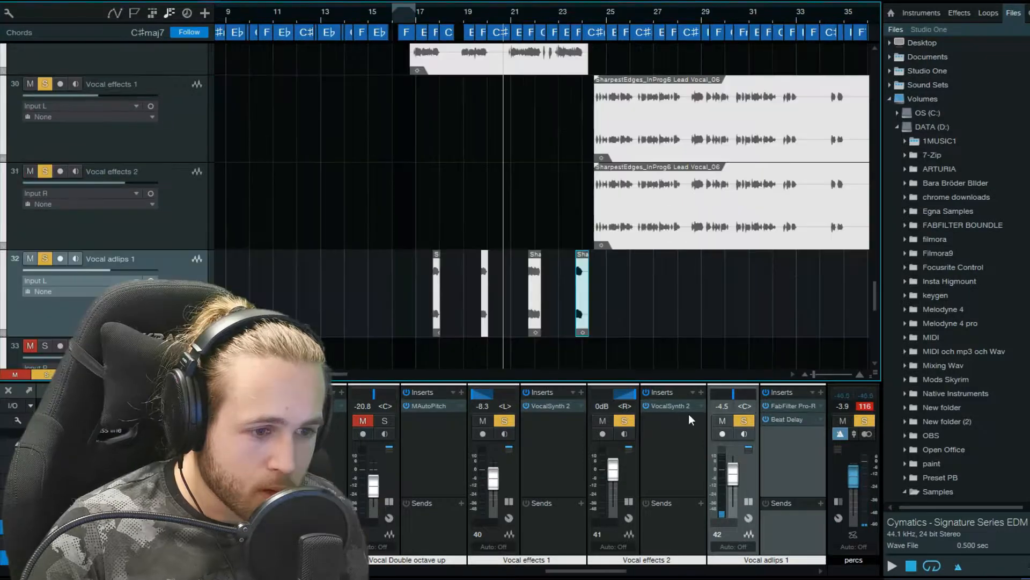
Check the Beat Delay settings on Vocal adlips 1 and play its clips with the lead vocal from about bar 17.
{"action": "left_click", "coordinate": [789, 420]}
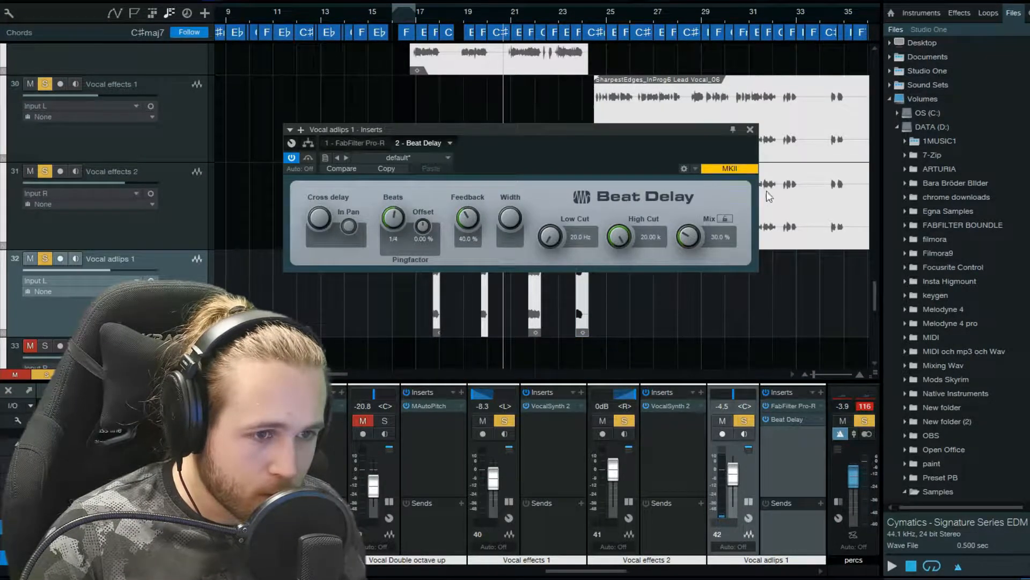
{"action": "left_click", "coordinate": [750, 129]}
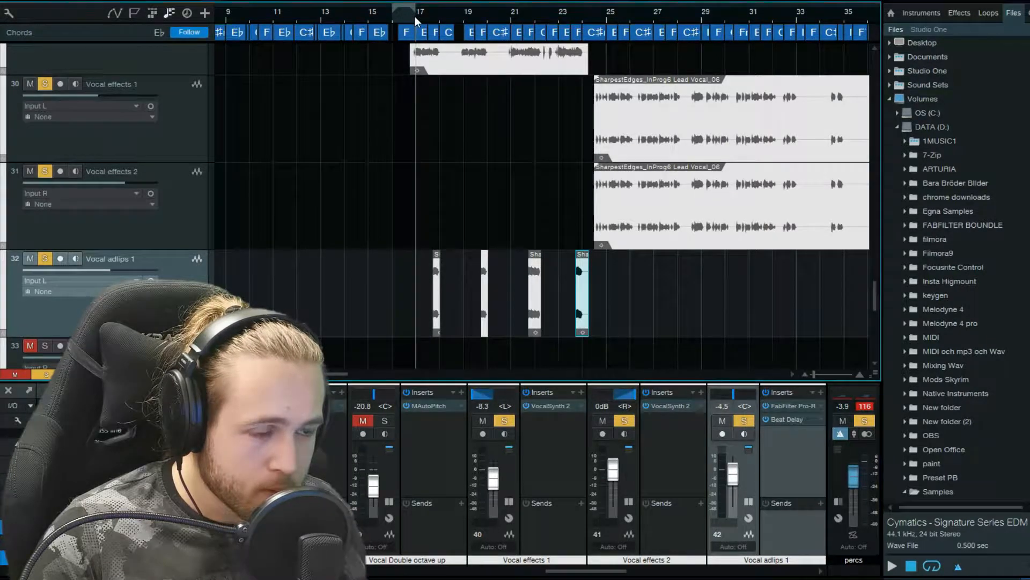
{"action": "left_click", "coordinate": [415, 16]}
{"action": "key", "text": "space"}
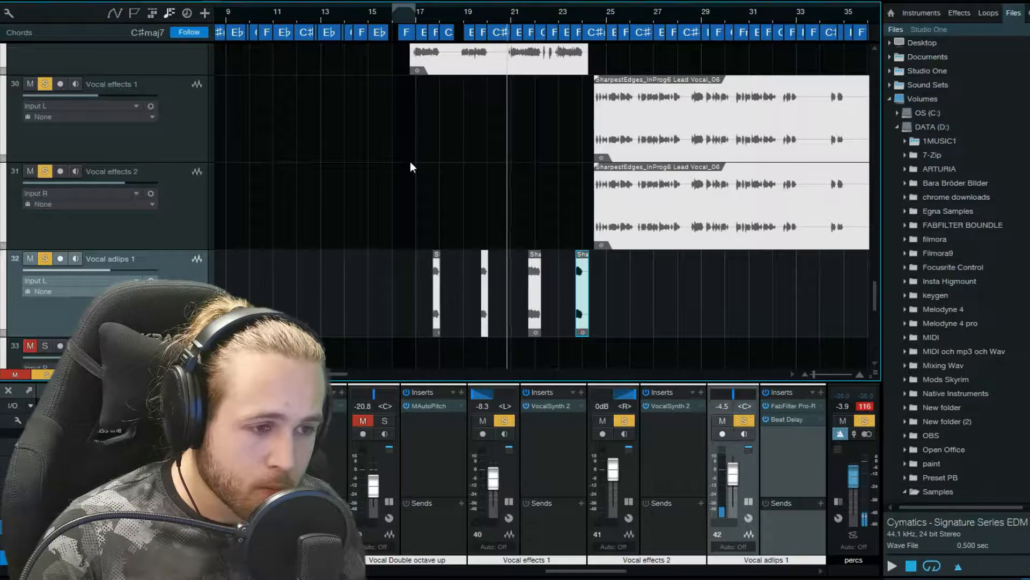
Select the four Vocal adlips 1 clips and compare their placement with the lead vocal and octave double clips.
{"action": "left_click_drag", "start_coordinate": [404, 285], "coordinate": [596, 304]}
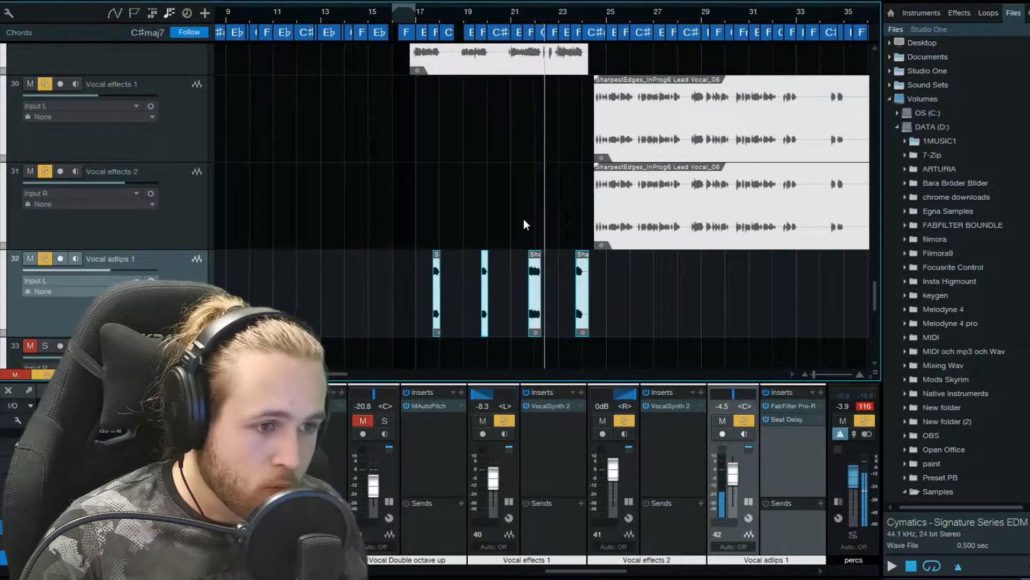
{"action": "key", "text": "e"}
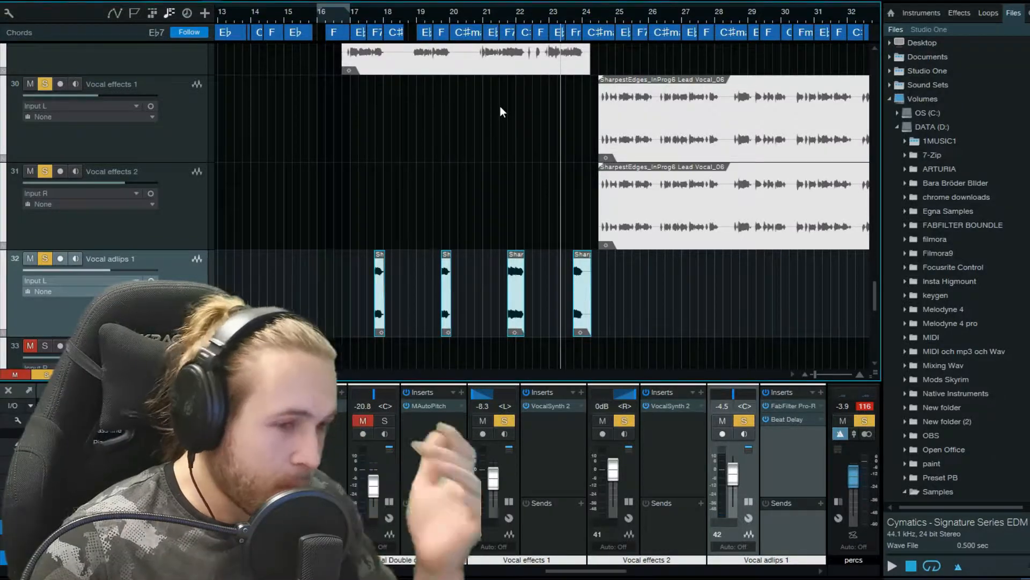
{"action": "scroll", "coordinate": [460, 162], "scroll_direction": "up", "scroll_amount": 1}
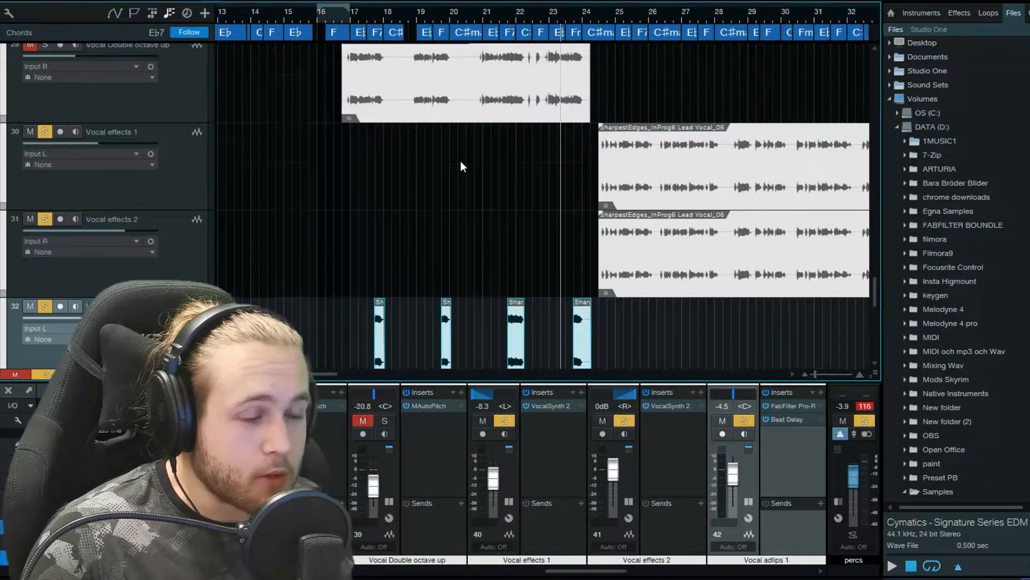
{"action": "scroll", "coordinate": [464, 166], "scroll_direction": "up", "scroll_amount": 1}
{"action": "scroll", "coordinate": [457, 183], "scroll_direction": "up", "scroll_amount": 3}
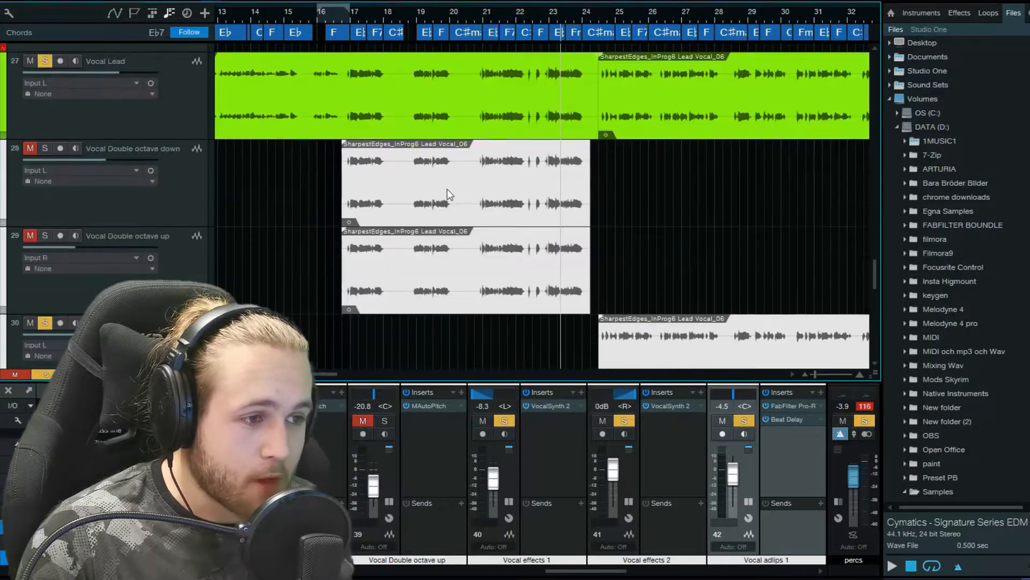
{"action": "scroll", "coordinate": [447, 188], "scroll_direction": "down", "scroll_amount": 1}
{"action": "scroll", "coordinate": [448, 188], "scroll_direction": "up", "scroll_amount": 2}
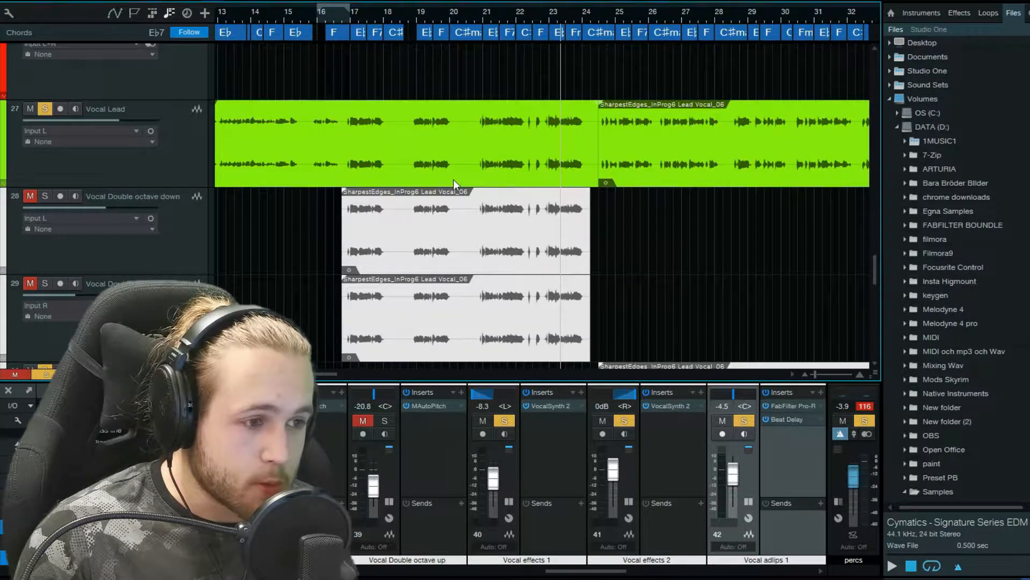
{"action": "scroll", "coordinate": [452, 181], "scroll_direction": "down", "scroll_amount": 1}
{"action": "scroll", "coordinate": [486, 187], "scroll_direction": "up", "scroll_amount": 2}
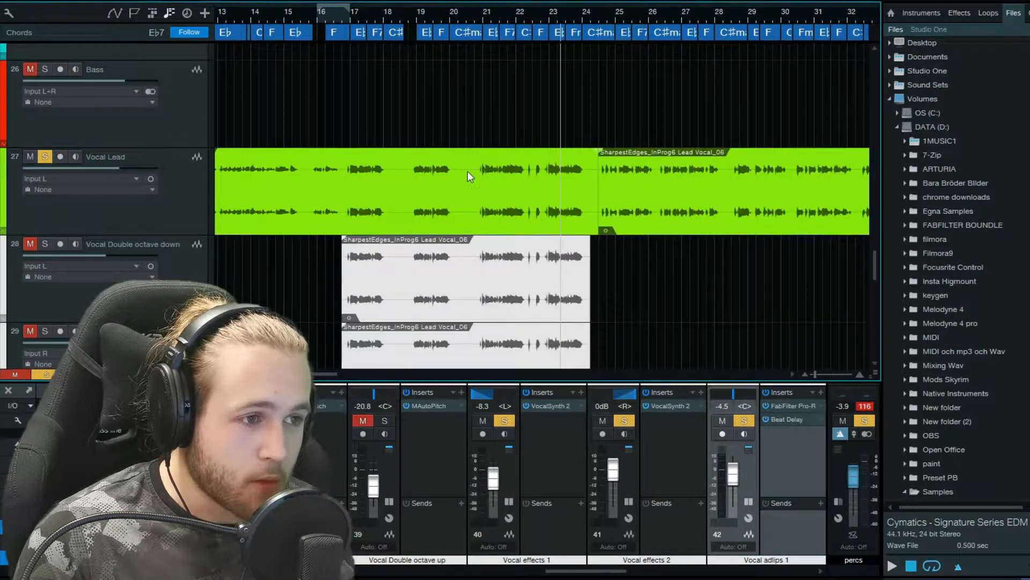
{"action": "scroll", "coordinate": [475, 178], "scroll_direction": "down", "scroll_amount": 5}
{"action": "scroll", "coordinate": [513, 243], "scroll_direction": "down", "scroll_amount": 2}
{"action": "scroll", "coordinate": [430, 258], "scroll_direction": "down", "scroll_amount": 1}
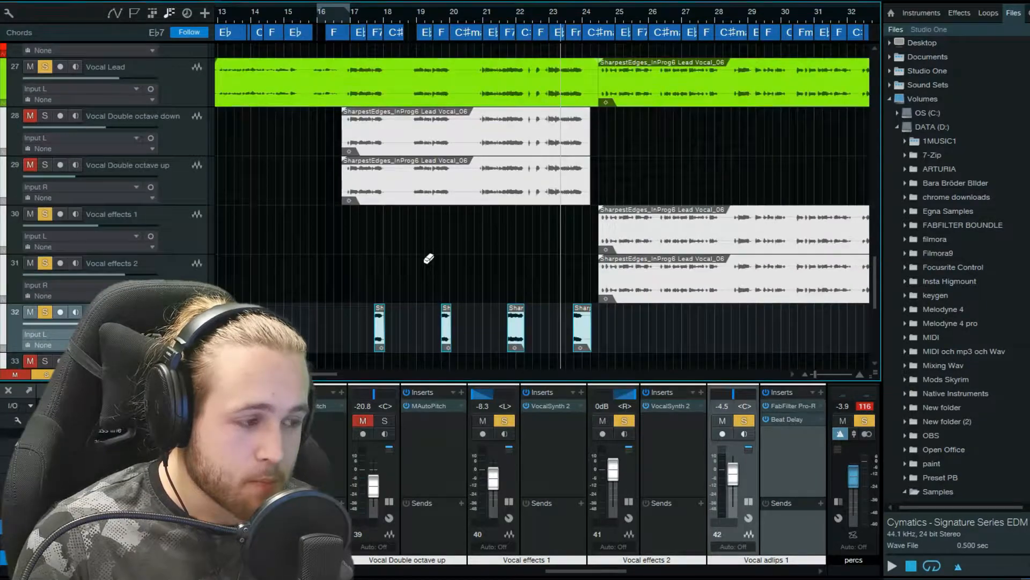
{"action": "scroll", "coordinate": [366, 278], "scroll_direction": "down", "scroll_amount": 1}
{"action": "scroll", "coordinate": [372, 281], "scroll_direction": "up", "scroll_amount": 1}
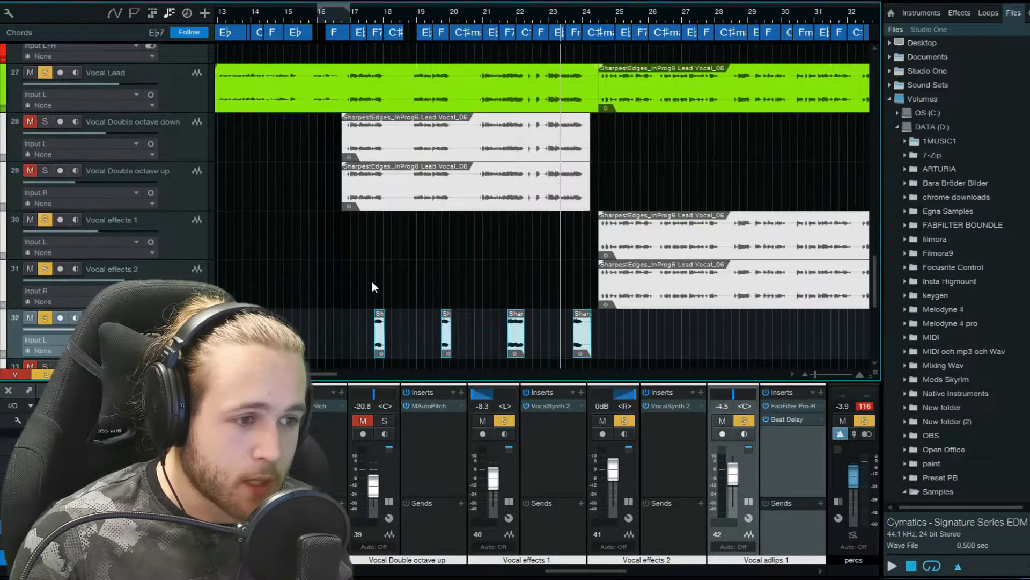
Play the lead vocal section that starts at bar 37.
{"action": "scroll", "coordinate": [378, 276], "scroll_direction": "up", "scroll_amount": 2}
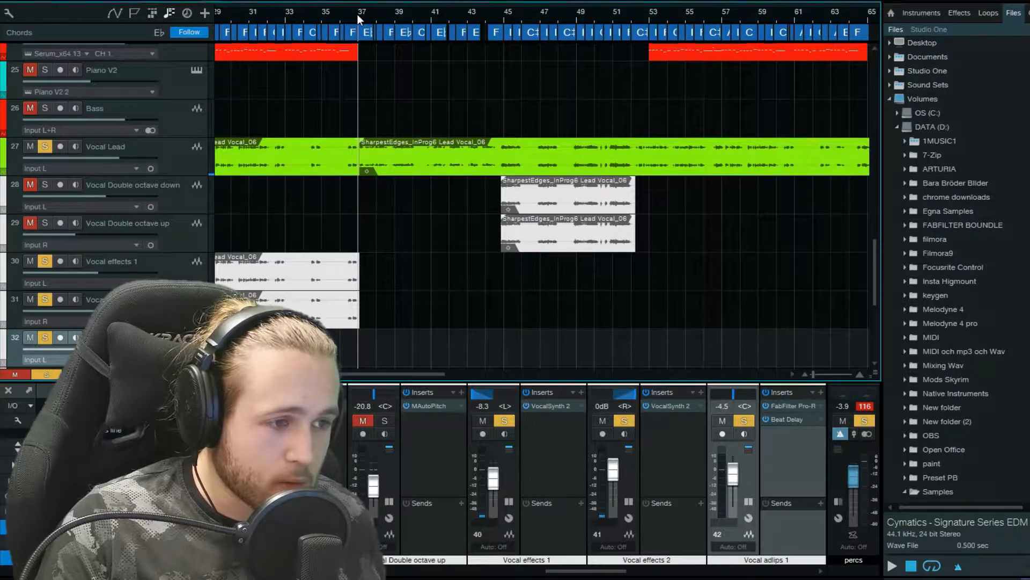
{"action": "key", "text": "space"}
{"action": "scroll", "coordinate": [393, 126], "scroll_direction": "up", "scroll_amount": 2}
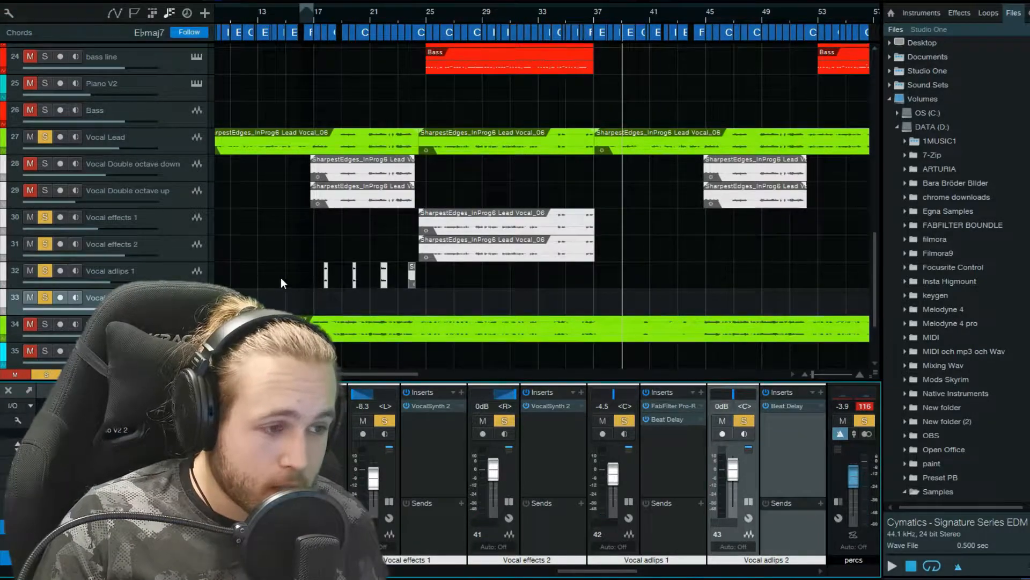
Select the four Vocal adlips 1 clips for reference and examine the lead vocal between bars 37 and 45.
{"action": "left_click_drag", "start_coordinate": [279, 277], "coordinate": [428, 285]}
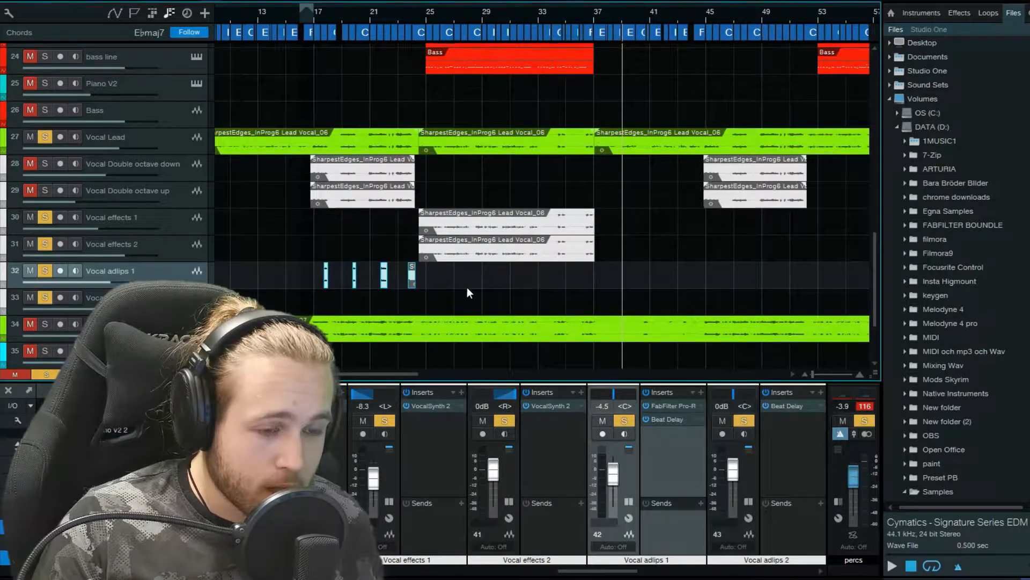
{"action": "scroll", "coordinate": [558, 165], "scroll_direction": "up", "scroll_amount": 1}
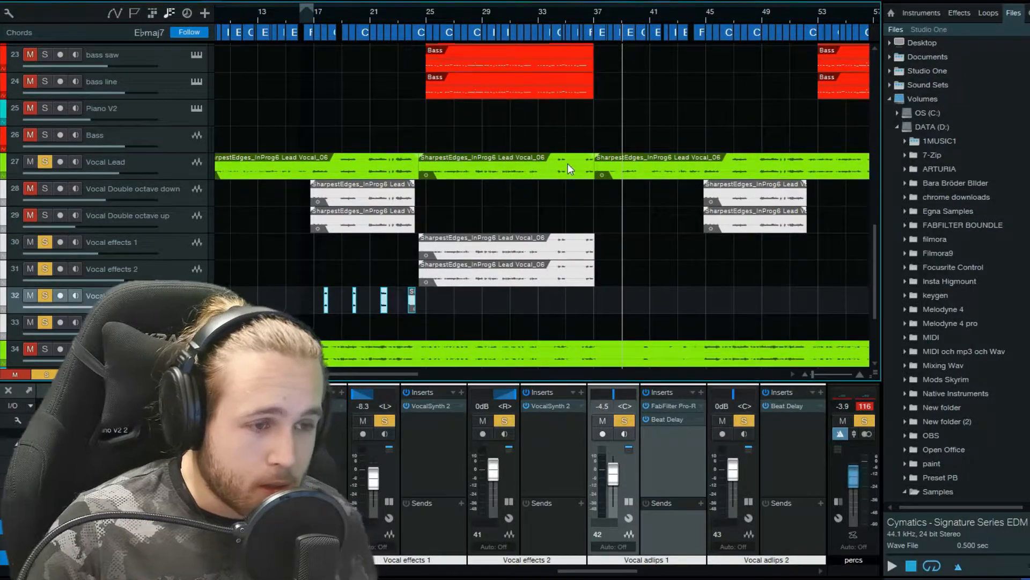
{"action": "scroll", "coordinate": [569, 163], "scroll_direction": "down", "scroll_amount": 1}
{"action": "left_click_drag", "start_coordinate": [635, 12], "coordinate": [557, 20]}
{"action": "scroll", "coordinate": [521, 16], "scroll_direction": "up", "scroll_amount": 3}
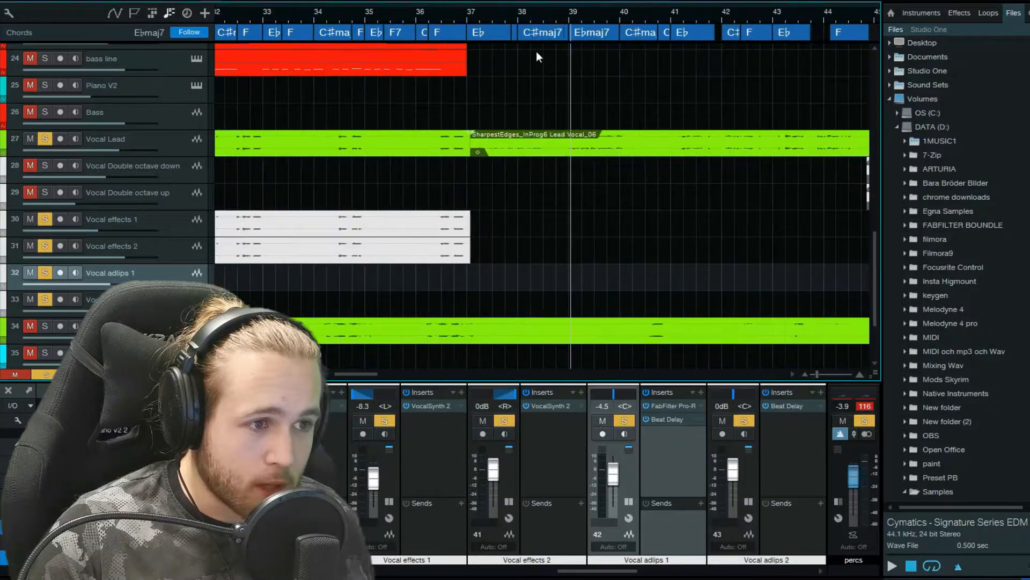
{"action": "scroll", "coordinate": [562, 131], "scroll_direction": "up", "scroll_amount": 3, "text": "ctrl"}
{"action": "scroll", "coordinate": [584, 151], "scroll_direction": "up", "scroll_amount": 2}
{"action": "left_click_drag", "start_coordinate": [534, 11], "coordinate": [459, 10]}
{"action": "scroll", "coordinate": [459, 11], "scroll_direction": "up", "scroll_amount": 3}
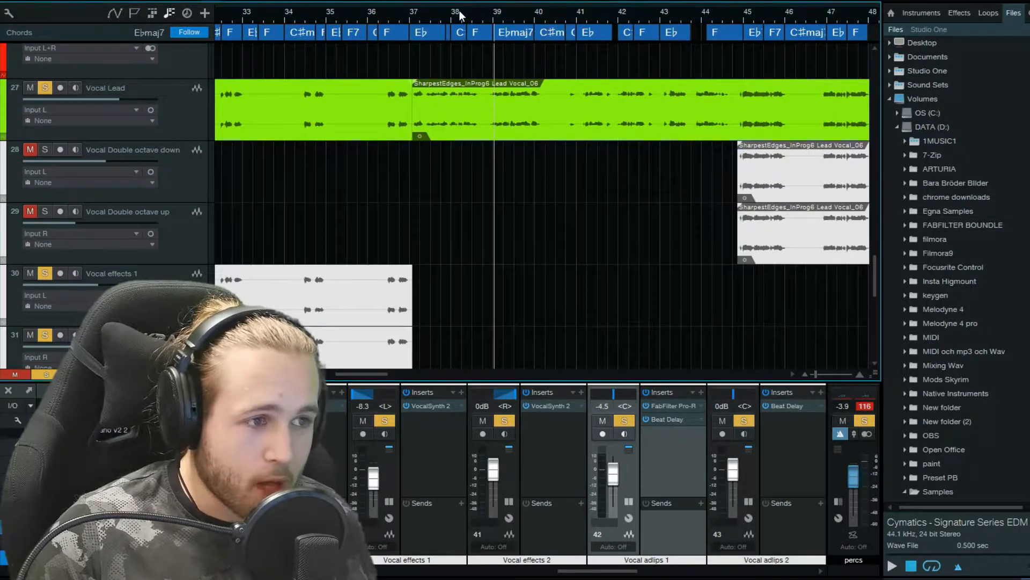
{"action": "scroll", "coordinate": [474, 9], "scroll_direction": "down", "scroll_amount": 3}
{"action": "scroll", "coordinate": [518, 157], "scroll_direction": "up", "scroll_amount": 2}
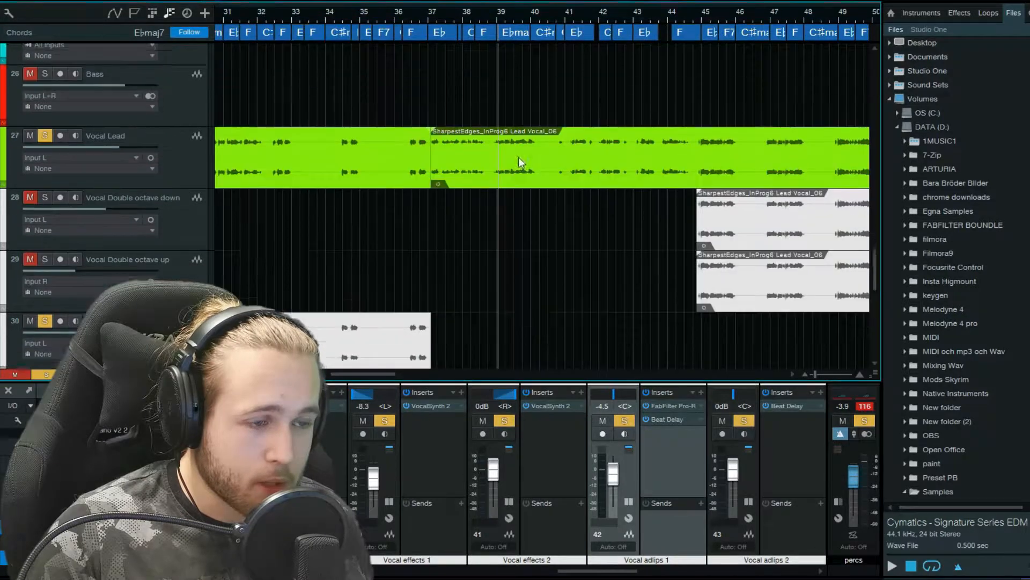
{"action": "scroll", "coordinate": [561, 162], "scroll_direction": "down", "scroll_amount": 1, "text": "ctrl"}
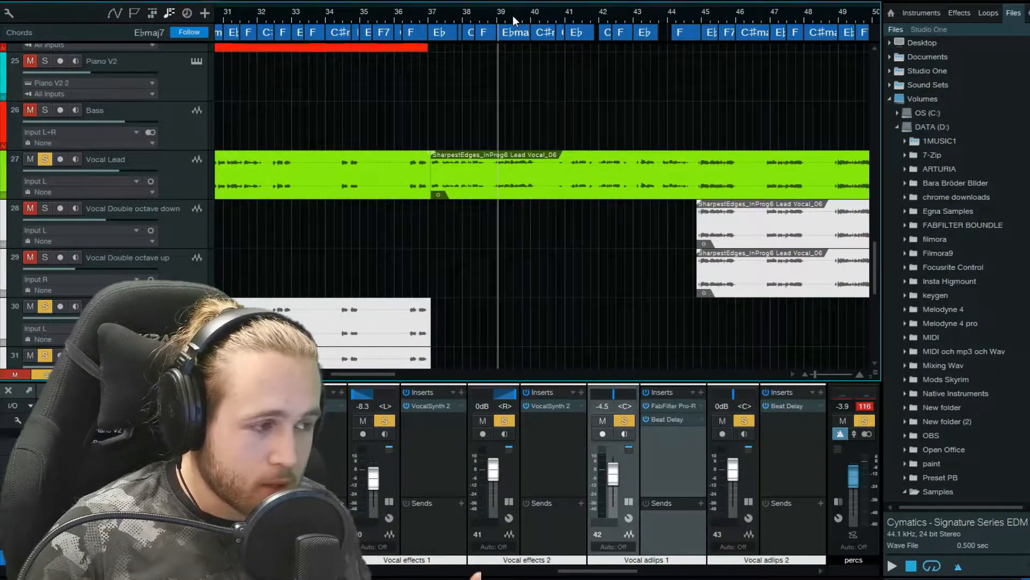
Play the lead vocal passage after bar 37 and examine its phrases around bar 38.
{"action": "left_click_drag", "start_coordinate": [513, 14], "coordinate": [436, 88]}
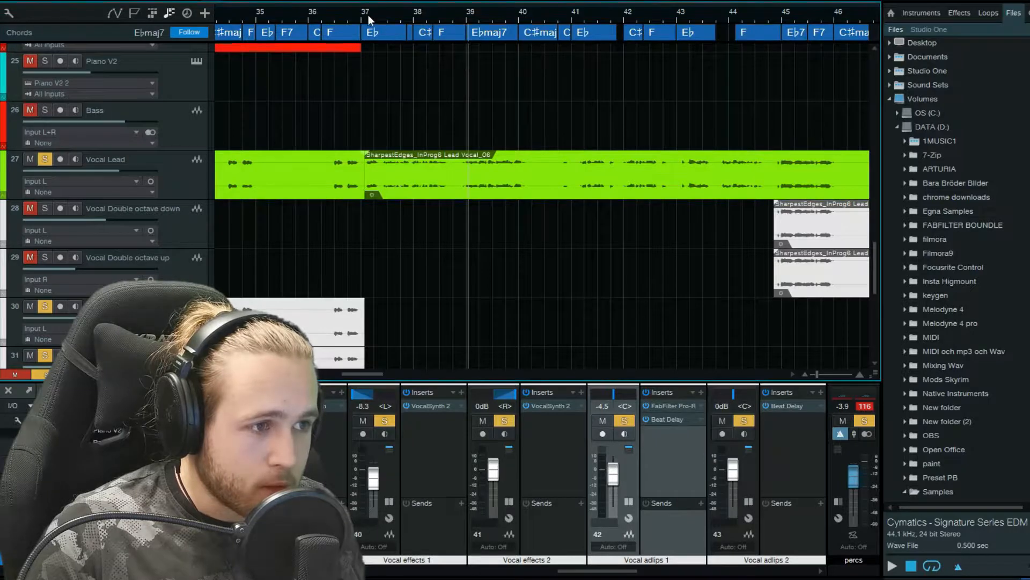
{"action": "double_click", "coordinate": [389, 18]}
{"action": "scroll", "coordinate": [426, 16], "scroll_direction": "up", "scroll_amount": 2}
{"action": "left_click_drag", "start_coordinate": [428, 16], "coordinate": [417, 17]}
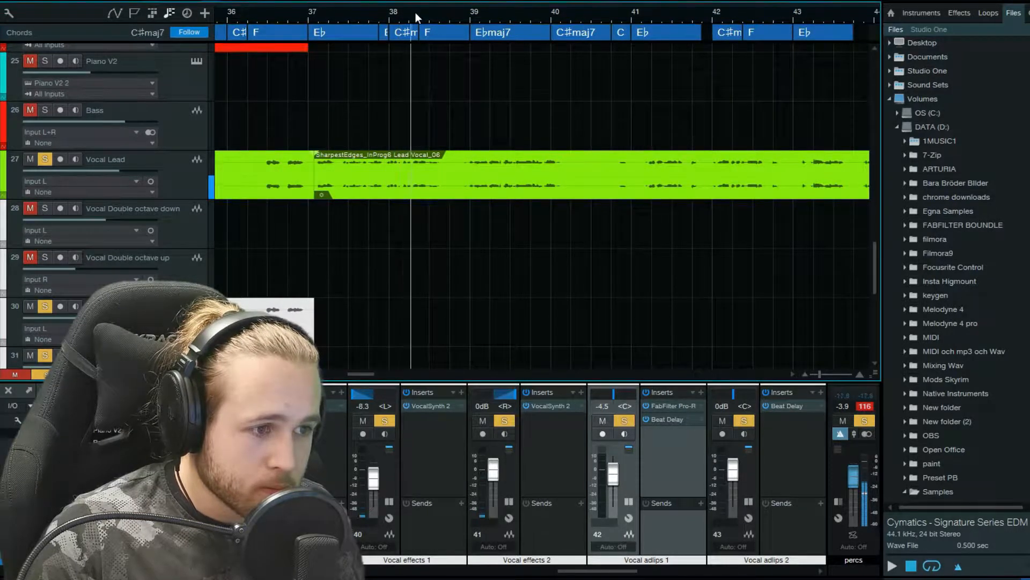
{"action": "scroll", "coordinate": [426, 17], "scroll_direction": "up", "scroll_amount": 4}
{"action": "left_click", "coordinate": [427, 17]}
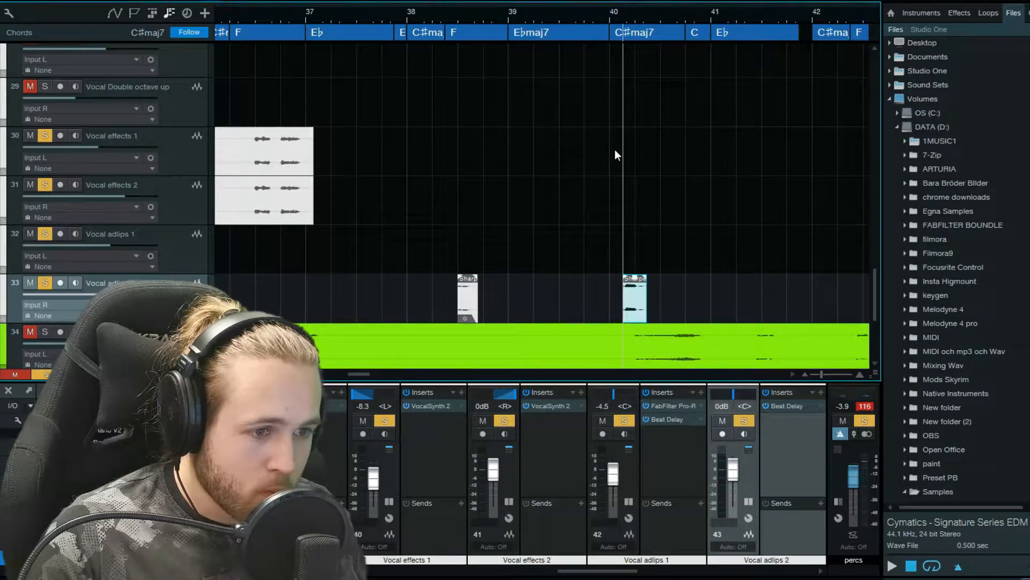
Play the Vocal adlips 2 clips near bars 38 and 40 together with the lead vocal up to about bar 44.
{"action": "key", "text": "space"}
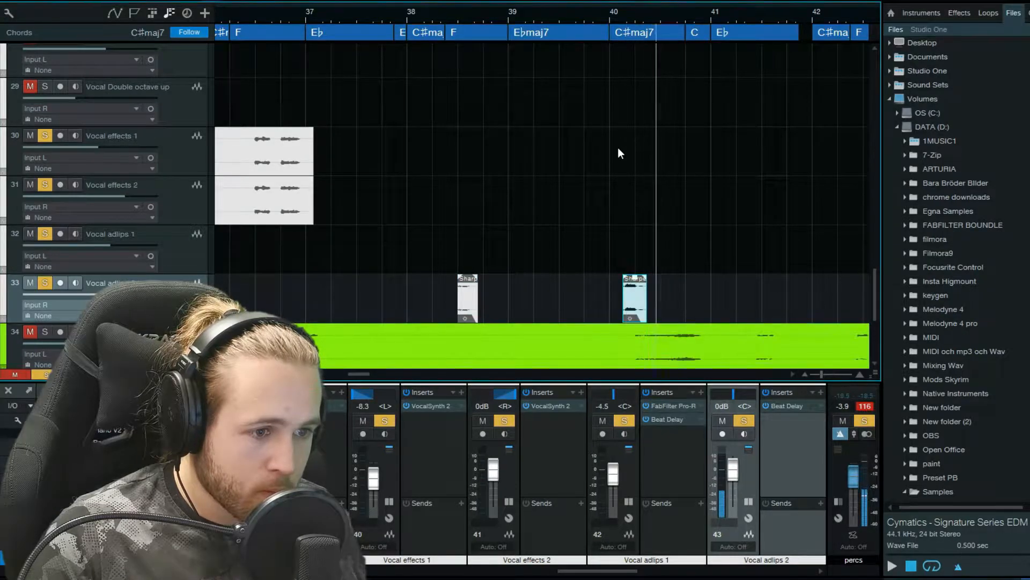
{"action": "left_click_drag", "start_coordinate": [609, 17], "coordinate": [557, 33]}
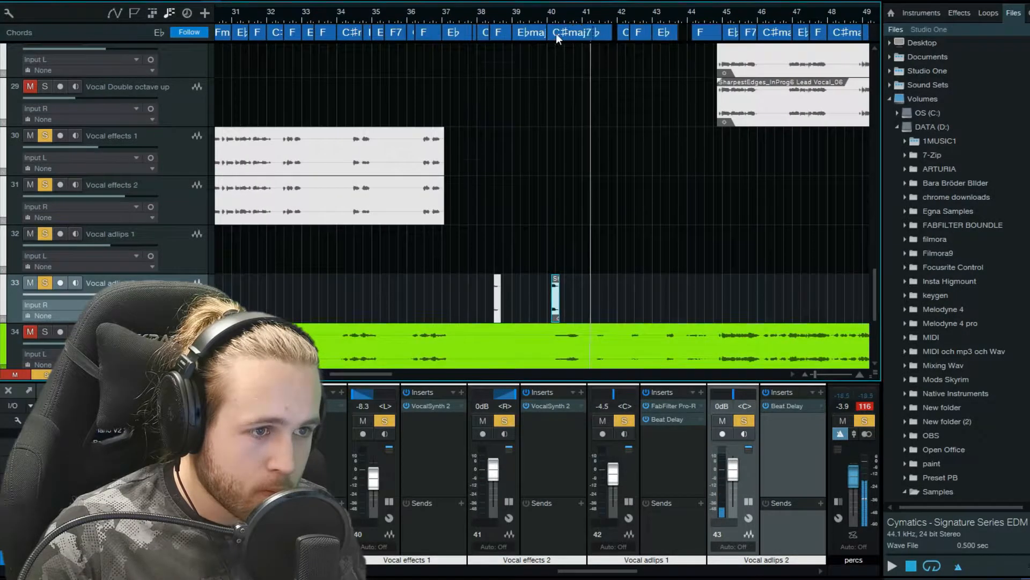
{"action": "scroll", "coordinate": [607, 202], "scroll_direction": "up", "scroll_amount": 4}
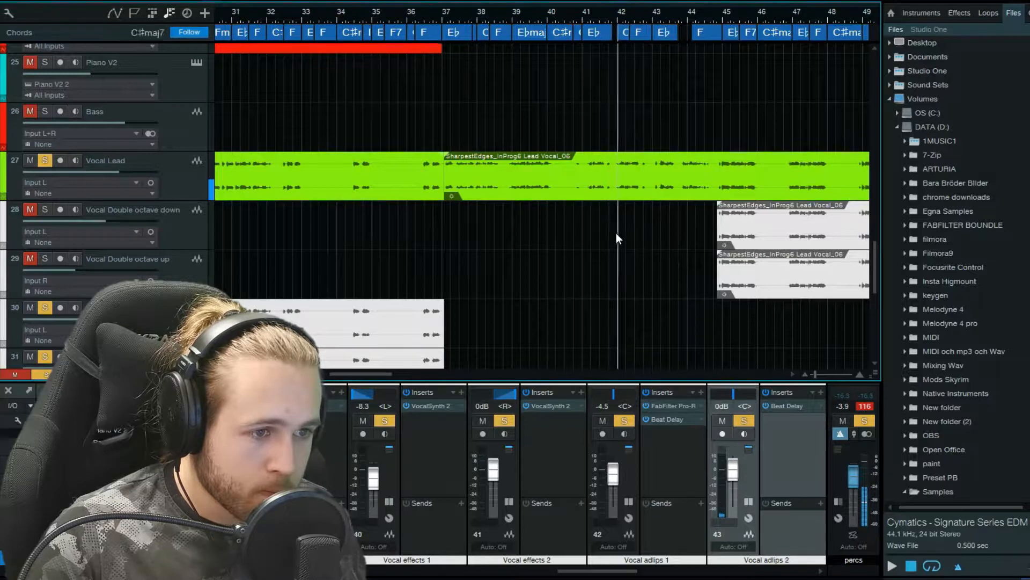
{"action": "left_click_drag", "start_coordinate": [651, 17], "coordinate": [470, 16]}
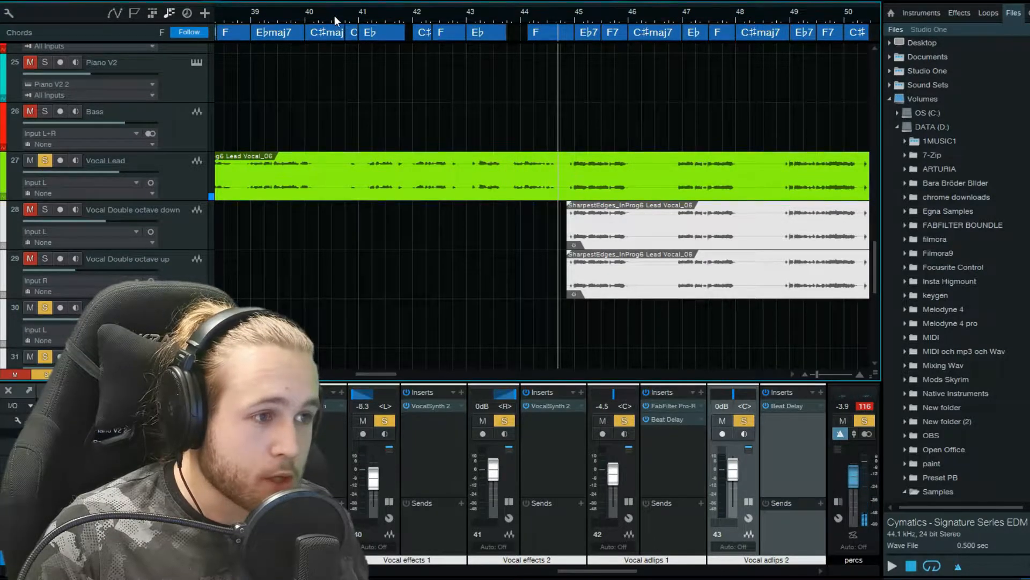
Play the lead vocal from just before bar 41 to locate the short phrase there.
{"action": "scroll", "coordinate": [334, 15], "scroll_direction": "up", "scroll_amount": 6}
{"action": "left_click", "coordinate": [418, 13]}
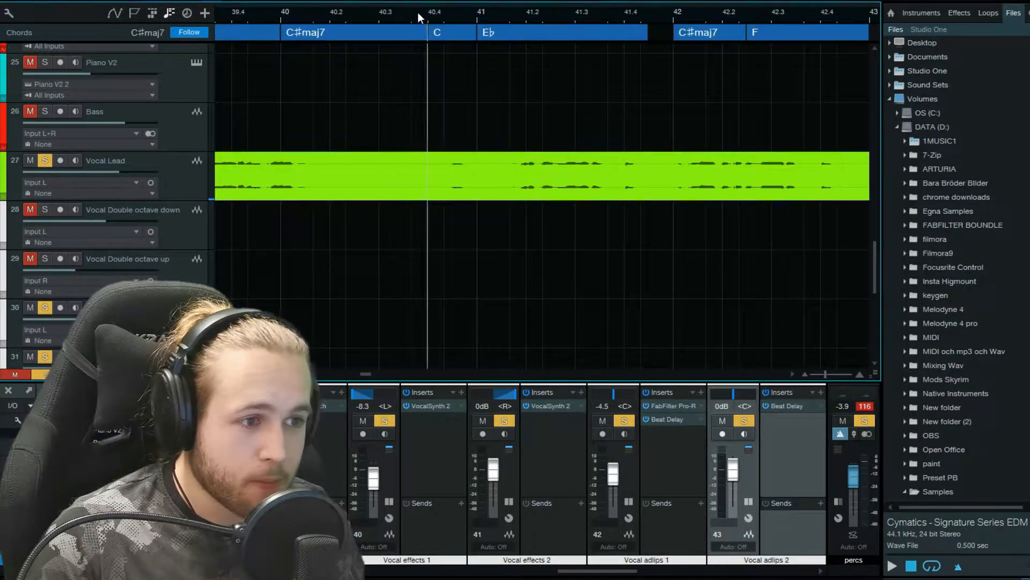
{"action": "key", "text": "space"}
{"action": "scroll", "coordinate": [418, 12], "scroll_direction": "down", "scroll_amount": 1}
{"action": "scroll", "coordinate": [470, 117], "scroll_direction": "down", "scroll_amount": 3}
{"action": "scroll", "coordinate": [469, 118], "scroll_direction": "up", "scroll_amount": 3}
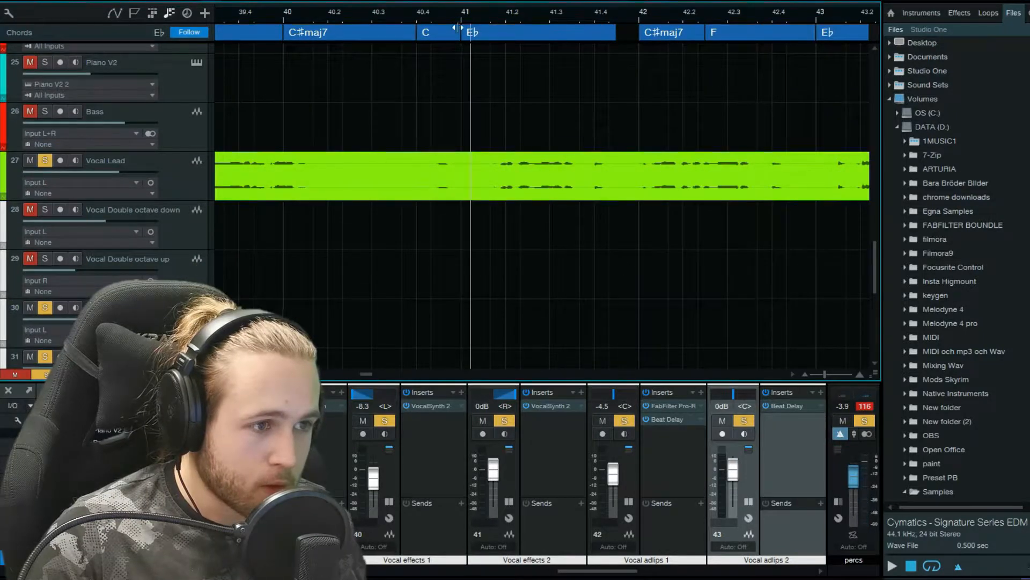
Split out the short lead vocal phrase just before bar 41 and place it on both Vocal effects 1 and Vocal effects 2.
{"action": "scroll", "coordinate": [458, 29], "scroll_direction": "up", "scroll_amount": 3}
{"action": "left_click", "coordinate": [504, 172]}
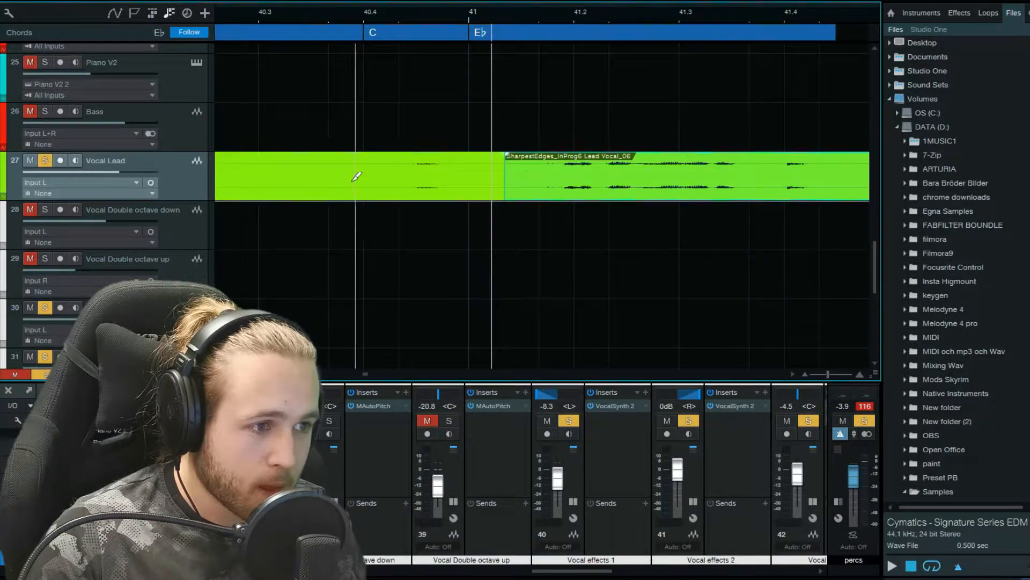
{"action": "left_click", "coordinate": [356, 176]}
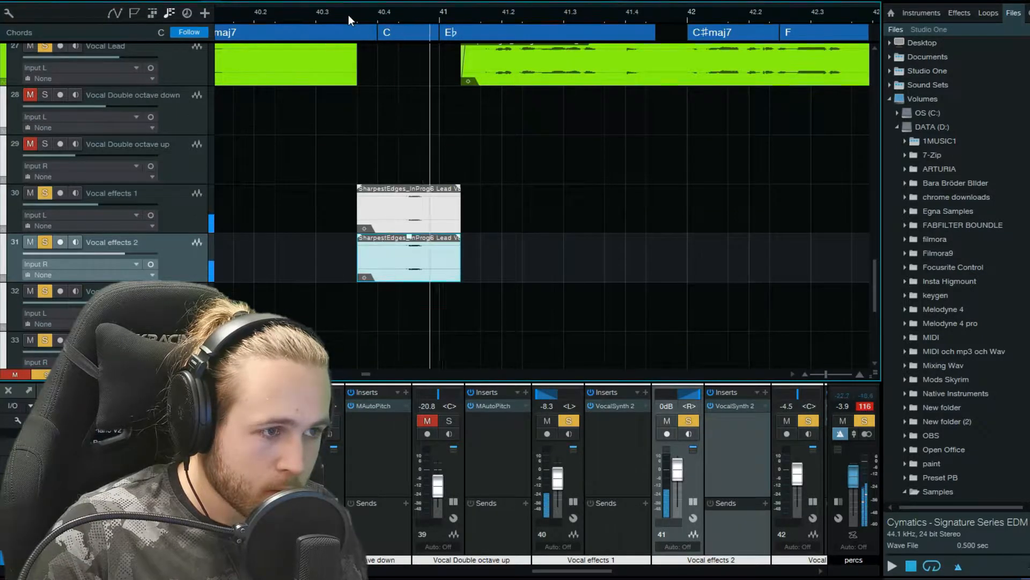
Play the phrase on the two Vocal effects tracks and its transition back to the lead vocal at bar 41.
{"action": "scroll", "coordinate": [349, 21], "scroll_direction": "down", "scroll_amount": 4}
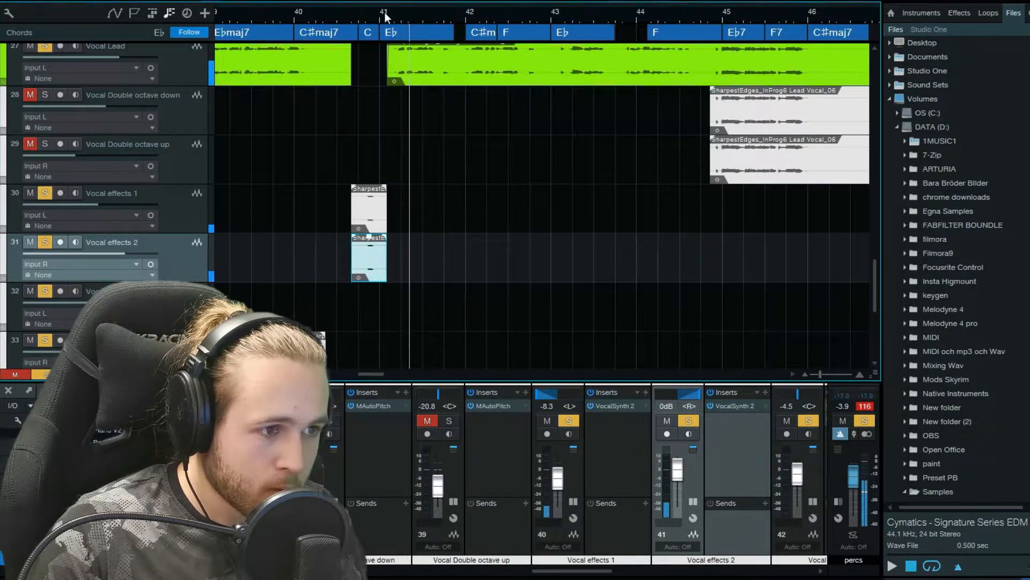
{"action": "scroll", "coordinate": [384, 16], "scroll_direction": "up", "scroll_amount": 2}
{"action": "scroll", "coordinate": [378, 156], "scroll_direction": "up", "scroll_amount": 2}
{"action": "scroll", "coordinate": [362, 188], "scroll_direction": "down", "scroll_amount": 2}
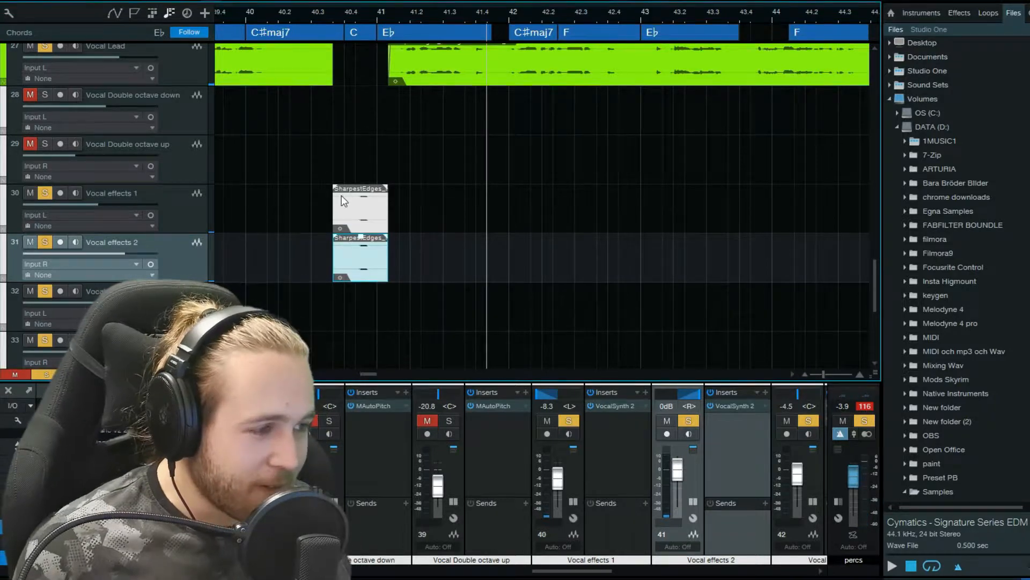
Check the Transpose values of the phrase clips on Vocal effects 1 and Vocal effects 2.
{"action": "left_click", "coordinate": [344, 201]}
{"action": "right_click", "coordinate": [346, 202]}
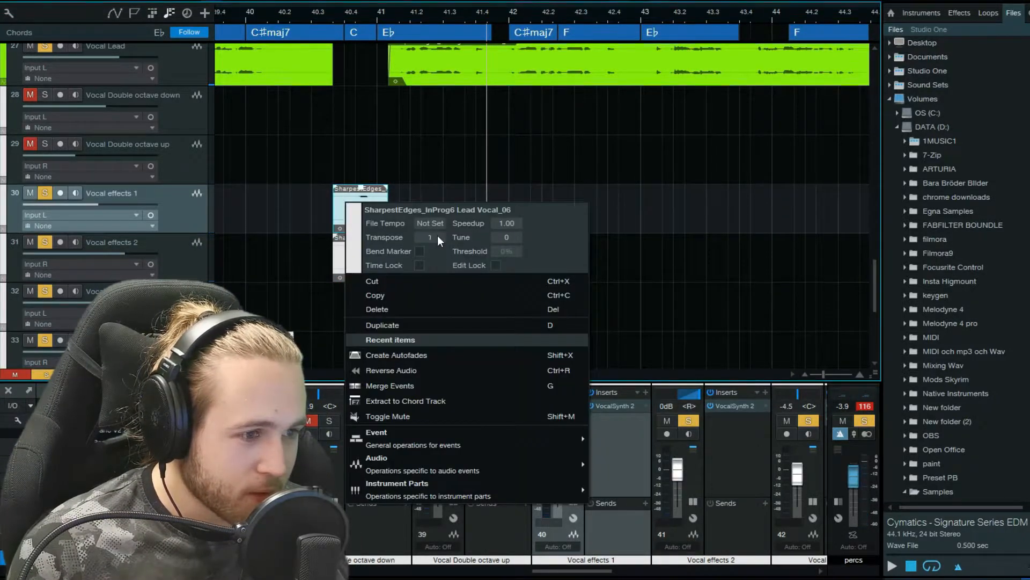
{"action": "right_click", "coordinate": [363, 261]}
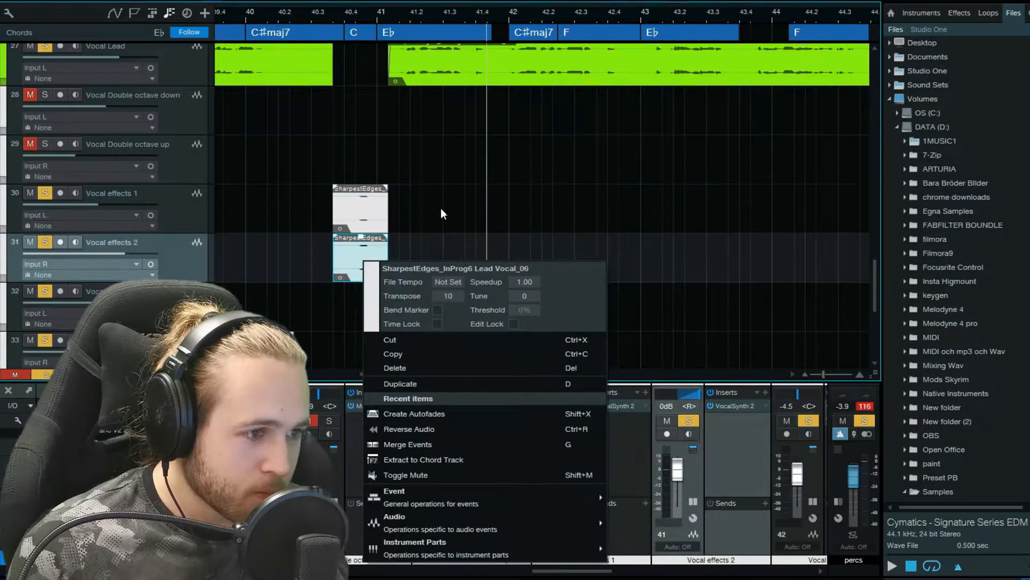
{"action": "left_click", "coordinate": [440, 208]}
Replay the two Vocal effects clips before bar 41 and continue into the following lead vocal phrase.
{"action": "left_click", "coordinate": [340, 14]}
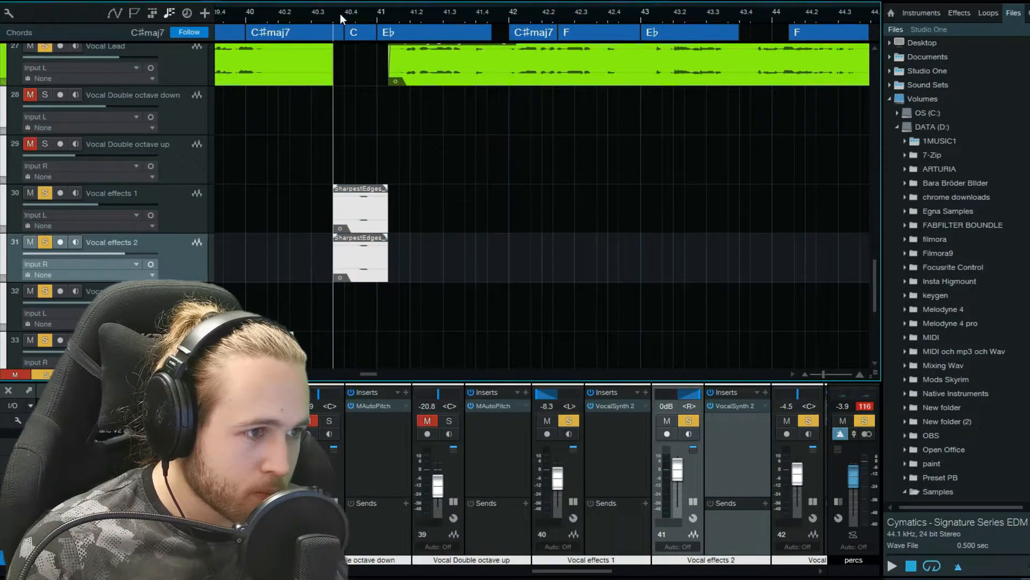
{"action": "key", "text": "space"}
{"action": "scroll", "coordinate": [372, 11], "scroll_direction": "down", "scroll_amount": 3}
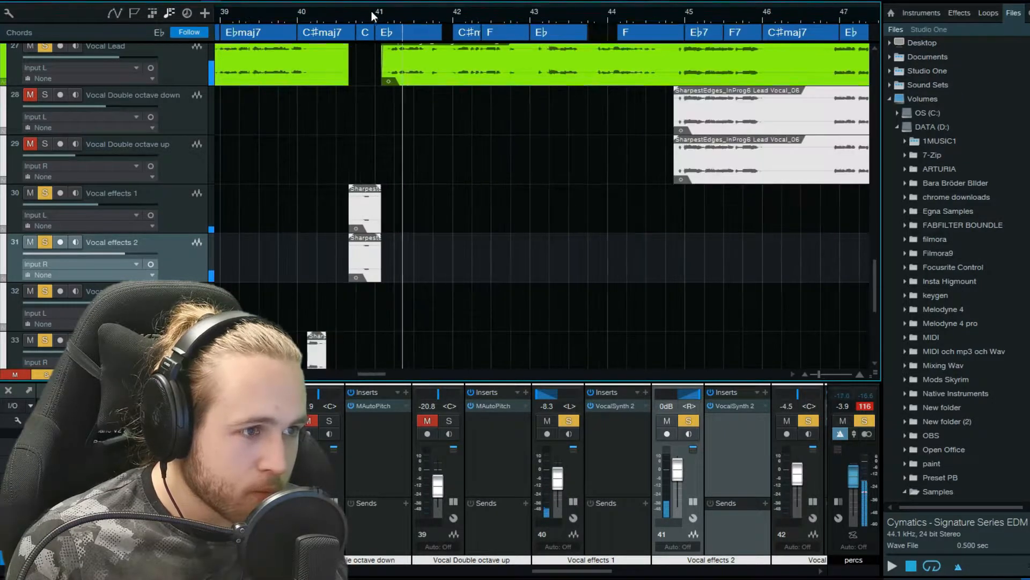
{"action": "scroll", "coordinate": [366, 17], "scroll_direction": "up", "scroll_amount": 3}
{"action": "scroll", "coordinate": [489, 186], "scroll_direction": "up", "scroll_amount": 3}
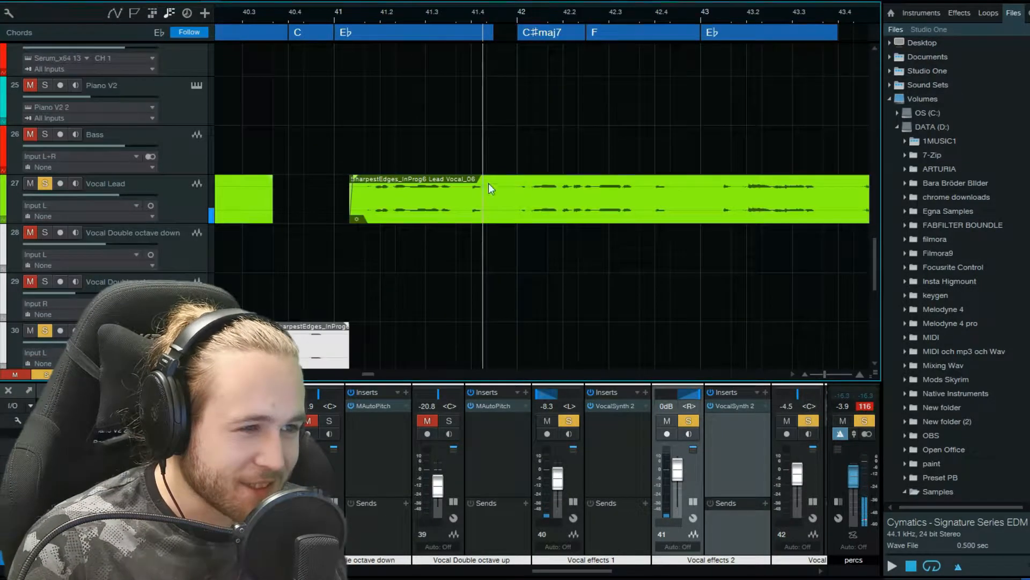
Copy the Vocal effects 1 phrase clip before bar 43 onto Vocal effects 2, aligned with the original.
{"action": "scroll", "coordinate": [483, 6], "scroll_direction": "up", "scroll_amount": 2}
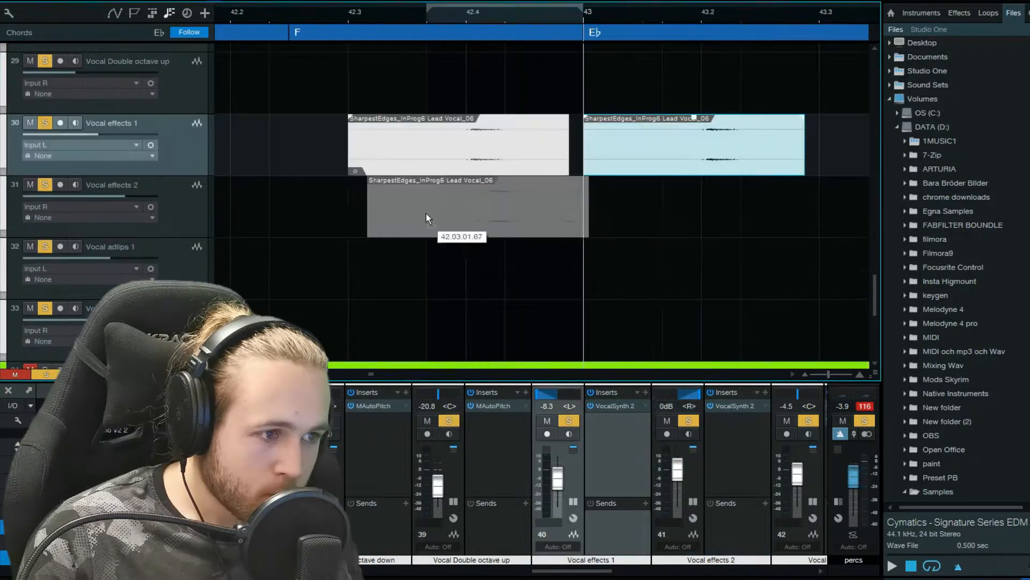
{"action": "left_click_drag", "start_coordinate": [426, 214], "coordinate": [426, 214]}
{"action": "scroll", "coordinate": [340, 10], "scroll_direction": "down", "scroll_amount": 6}
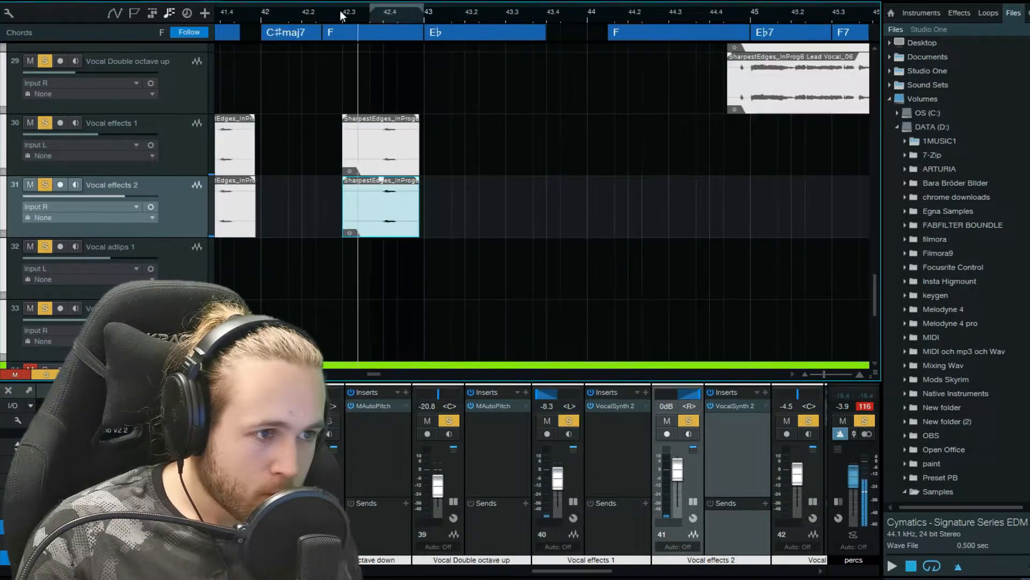
Play the lead vocal with the three pairs of Vocal effects clips between bars 40 and 44.
{"action": "left_click_drag", "start_coordinate": [346, 17], "coordinate": [400, 18]}
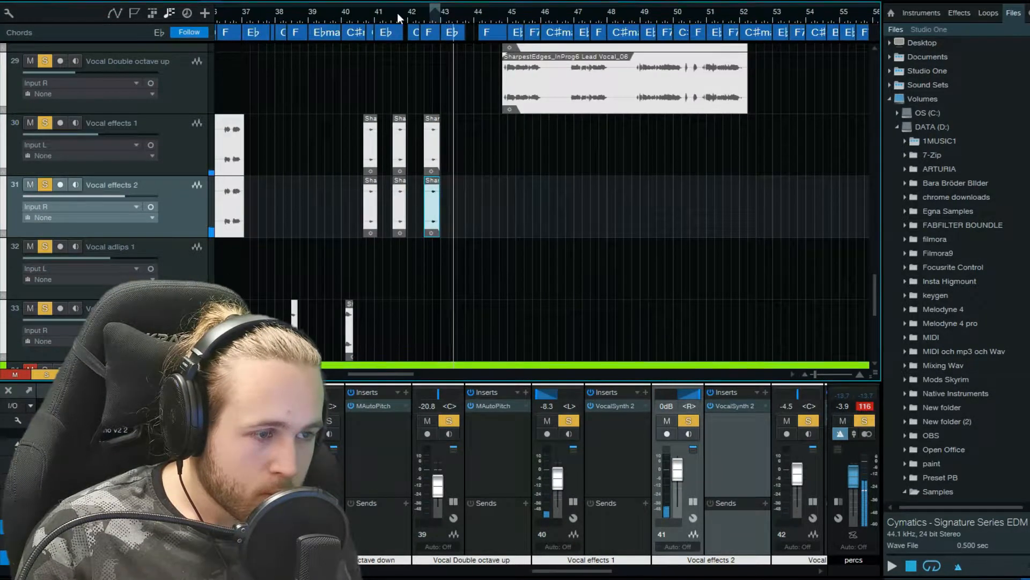
{"action": "scroll", "coordinate": [432, 122], "scroll_direction": "up", "scroll_amount": 3}
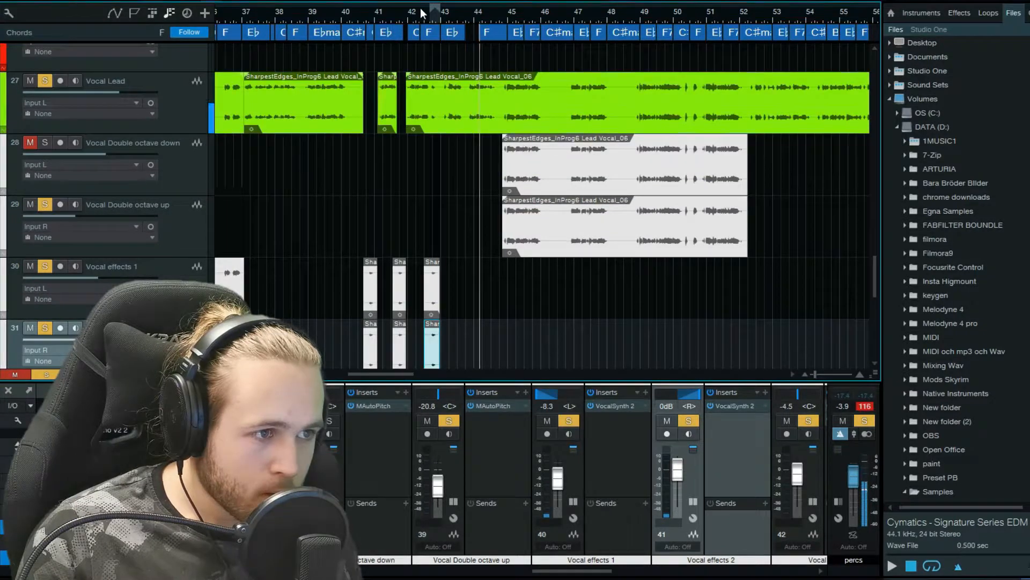
{"action": "scroll", "coordinate": [435, 29], "scroll_direction": "up", "scroll_amount": 5}
{"action": "scroll", "coordinate": [295, 21], "scroll_direction": "down", "scroll_amount": 3}
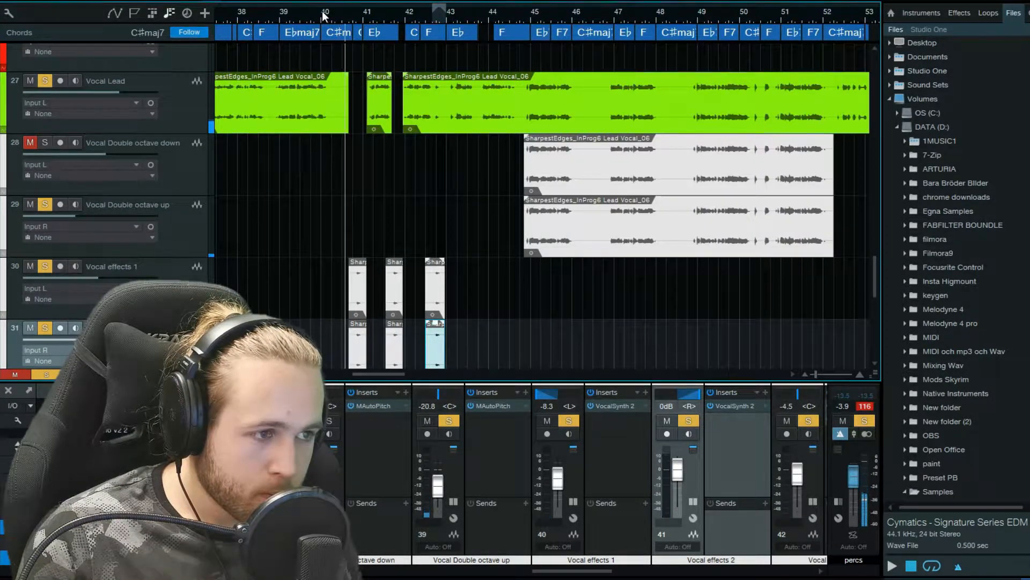
{"action": "scroll", "coordinate": [365, 13], "scroll_direction": "down", "scroll_amount": 2}
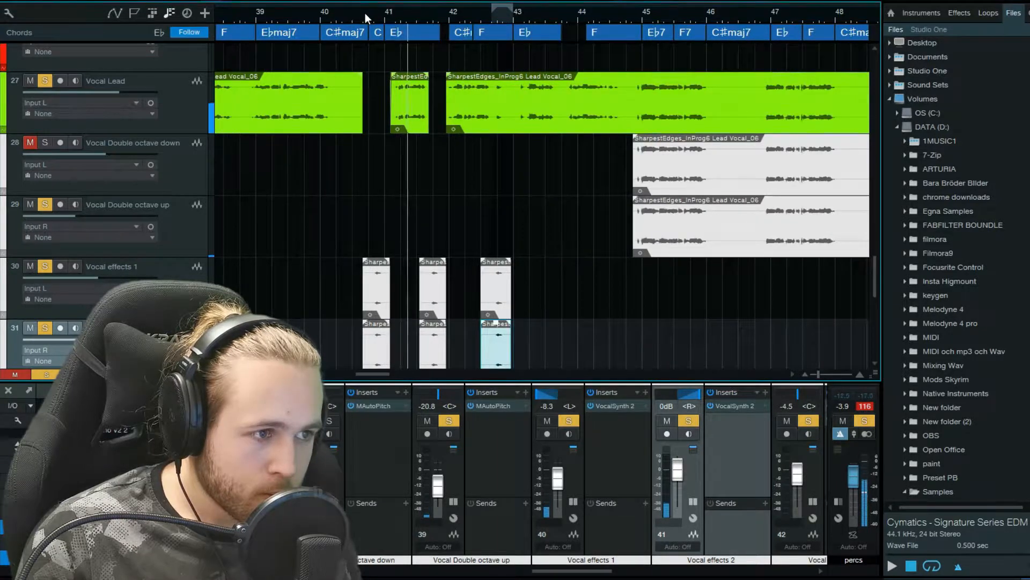
{"action": "mouse_move", "coordinate": [365, 16]}
{"action": "left_mouse_down"}
{"action": "mouse_move", "coordinate": [375, 18]}
{"action": "mouse_move", "coordinate": [359, 16]}
{"action": "left_mouse_up"}
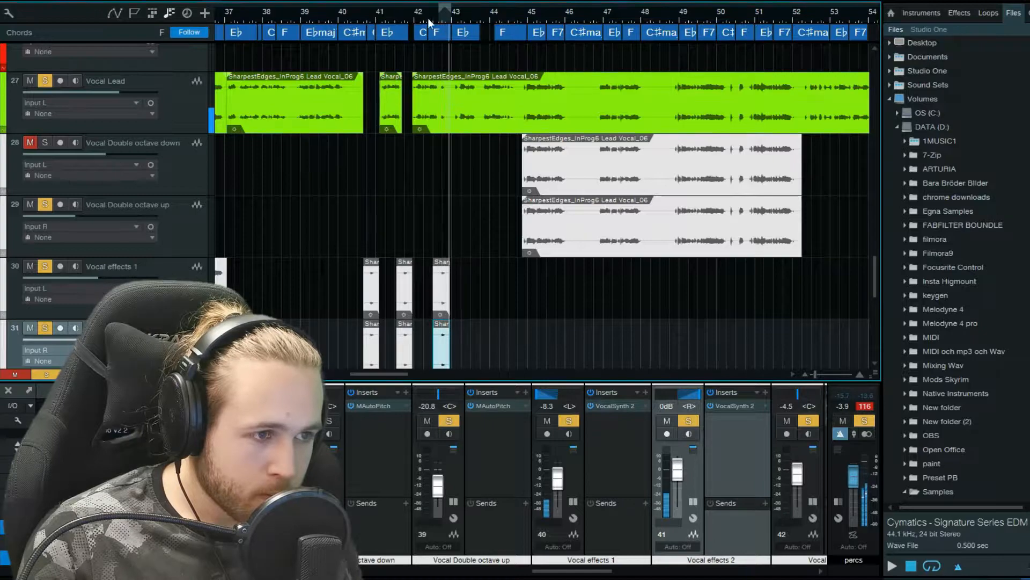
Replay the last pair of Vocal effects clips before bar 43 and the lead vocal that follows it.
{"action": "scroll", "coordinate": [457, 16], "scroll_direction": "up", "scroll_amount": 4}
{"action": "scroll", "coordinate": [459, 16], "scroll_direction": "up", "scroll_amount": 3}
{"action": "left_click_drag", "start_coordinate": [479, 11], "coordinate": [492, 14]}
{"action": "scroll", "coordinate": [493, 14], "scroll_direction": "down", "scroll_amount": 6}
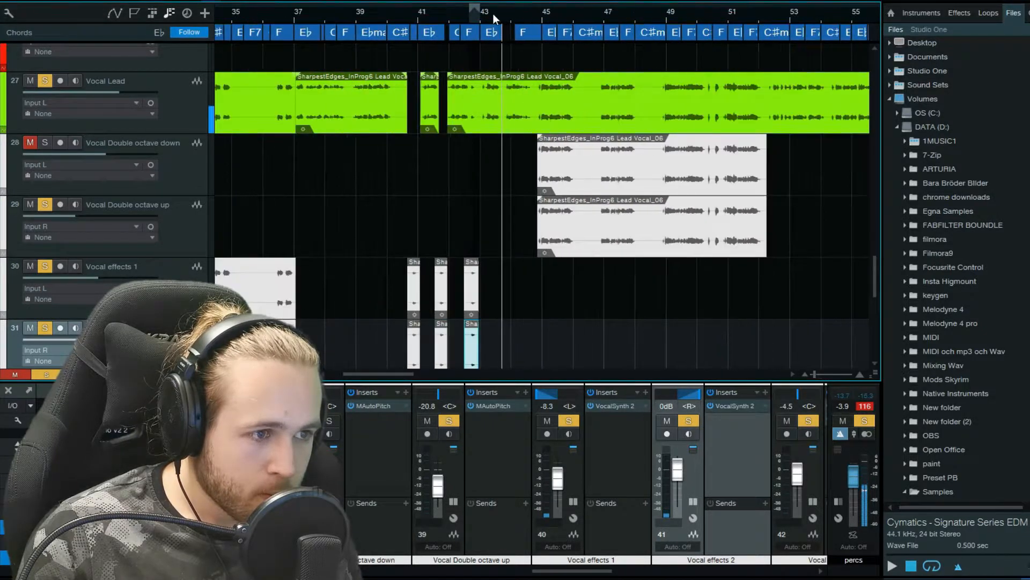
{"action": "scroll", "coordinate": [472, 102], "scroll_direction": "down", "scroll_amount": 3}
{"action": "scroll", "coordinate": [472, 107], "scroll_direction": "up", "scroll_amount": 3}
{"action": "scroll", "coordinate": [467, 14], "scroll_direction": "down", "scroll_amount": 3}
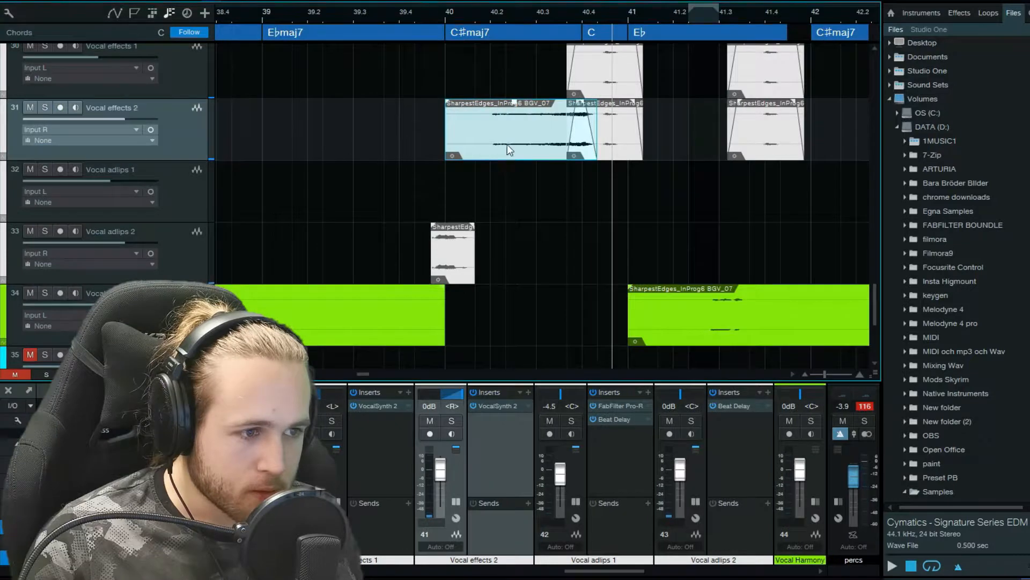
Undo moving the BGV_07 clip at bar 40 to Vocal effects 2 and play it on Vocal adlips 1.
{"action": "key", "text": "ctrl+z"}
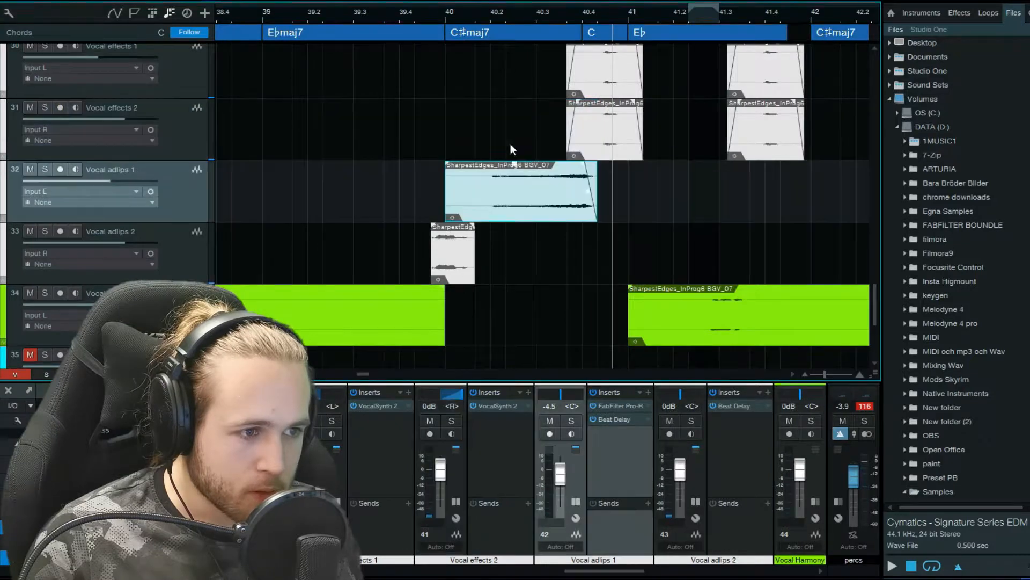
{"action": "left_click", "coordinate": [476, 14]}
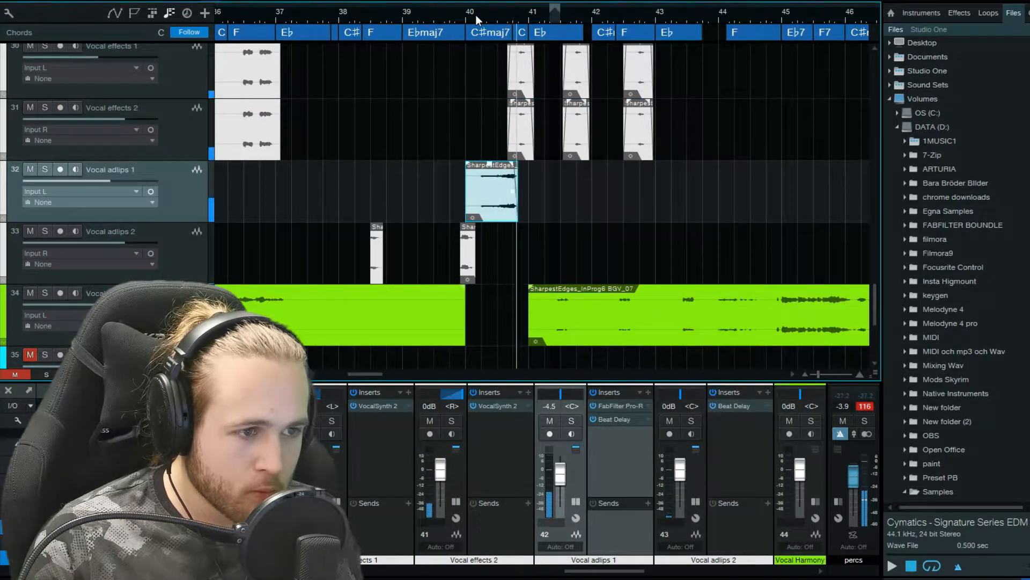
{"action": "scroll", "coordinate": [476, 15], "scroll_direction": "up", "scroll_amount": 2}
{"action": "scroll", "coordinate": [617, 241], "scroll_direction": "up", "scroll_amount": 2}
{"action": "scroll", "coordinate": [618, 241], "scroll_direction": "down", "scroll_amount": 2}
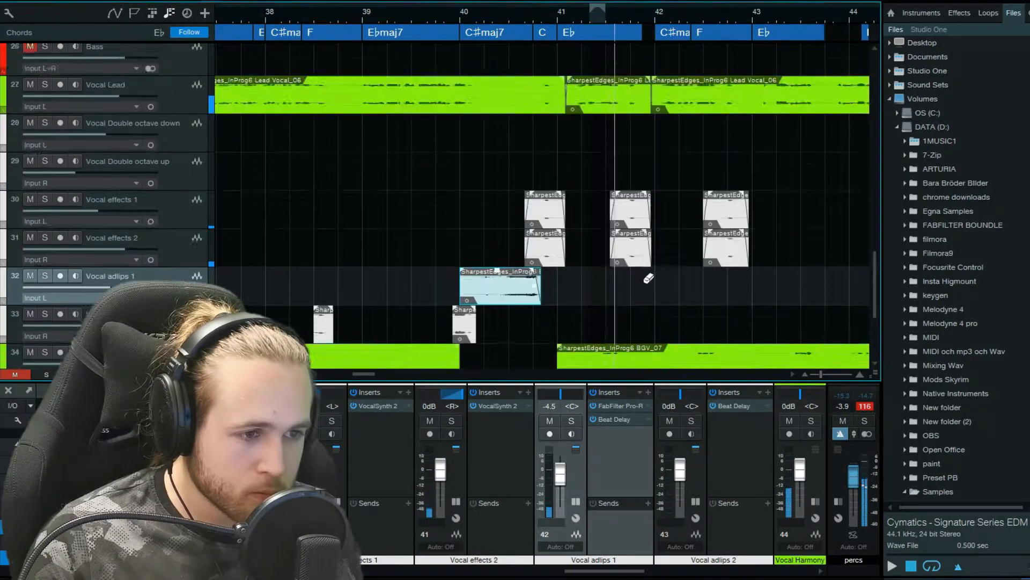
Play bars 40 to 44 with the lead vocal, effects, ad-lib and harmony tracks together.
{"action": "scroll", "coordinate": [546, 17], "scroll_direction": "down", "scroll_amount": 2}
{"action": "left_click_drag", "start_coordinate": [545, 17], "coordinate": [478, 13]}
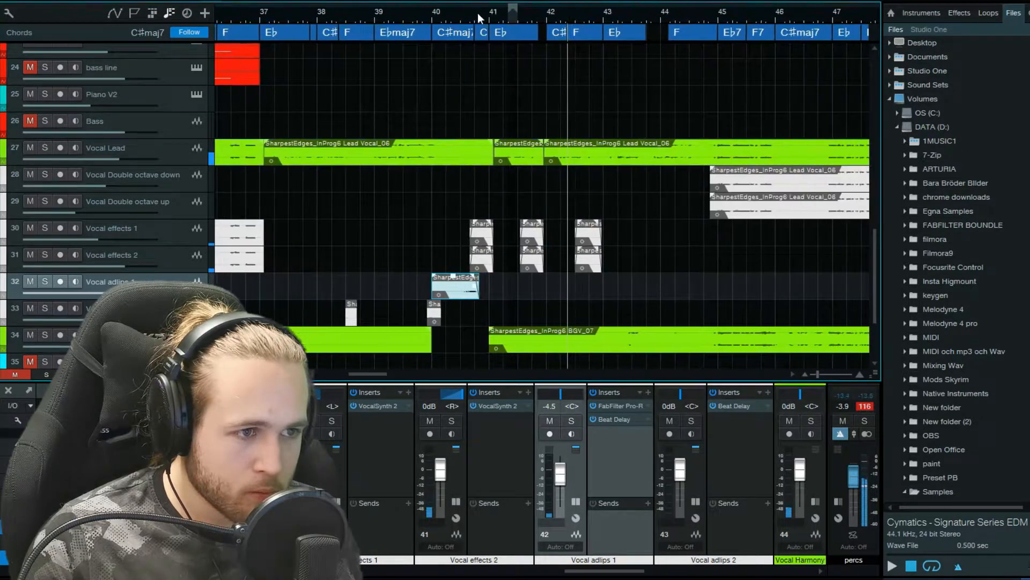
{"action": "scroll", "coordinate": [609, 16], "scroll_direction": "down", "scroll_amount": 2}
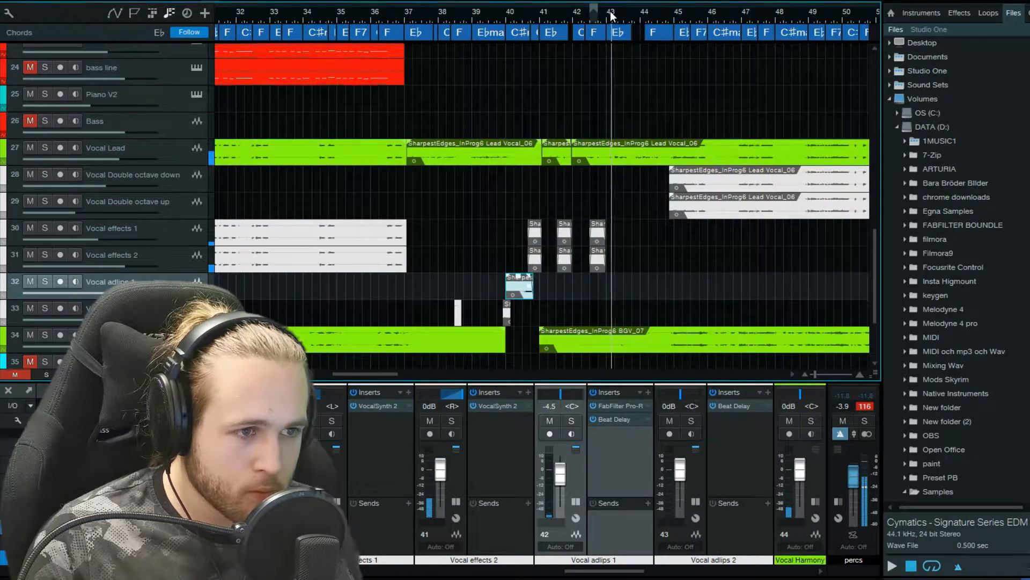
{"action": "left_click_drag", "start_coordinate": [610, 16], "coordinate": [524, 15]}
Split out the Vocal Harmony phrase around bar 44 and copy it onto Vocal effects 2 and Vocal effects 1.
{"action": "scroll", "coordinate": [551, 16], "scroll_direction": "up", "scroll_amount": 2}
{"action": "scroll", "coordinate": [524, 14], "scroll_direction": "up", "scroll_amount": 3}
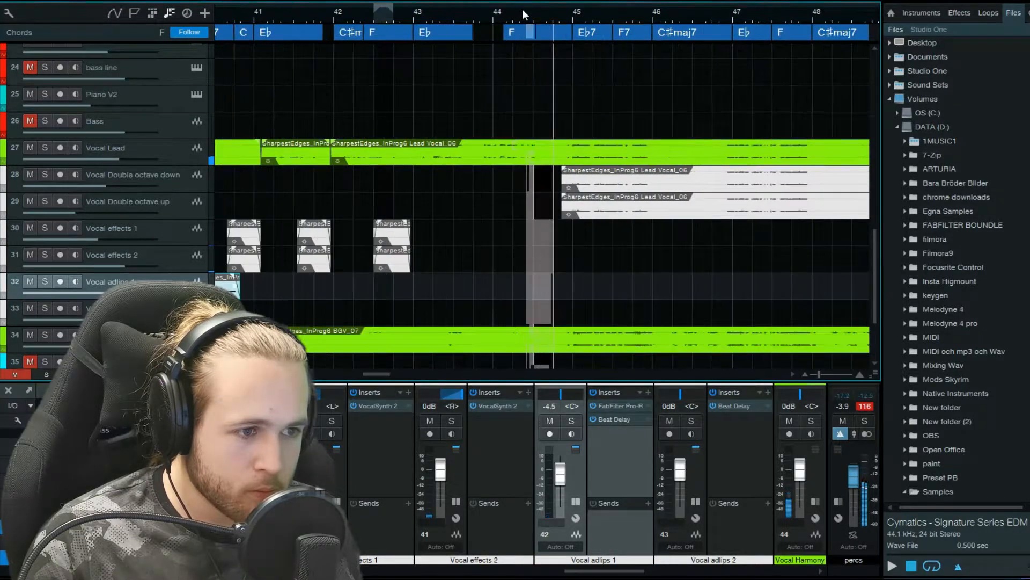
{"action": "scroll", "coordinate": [524, 14], "scroll_direction": "down", "scroll_amount": 4}
{"action": "scroll", "coordinate": [510, 157], "scroll_direction": "down", "scroll_amount": 2}
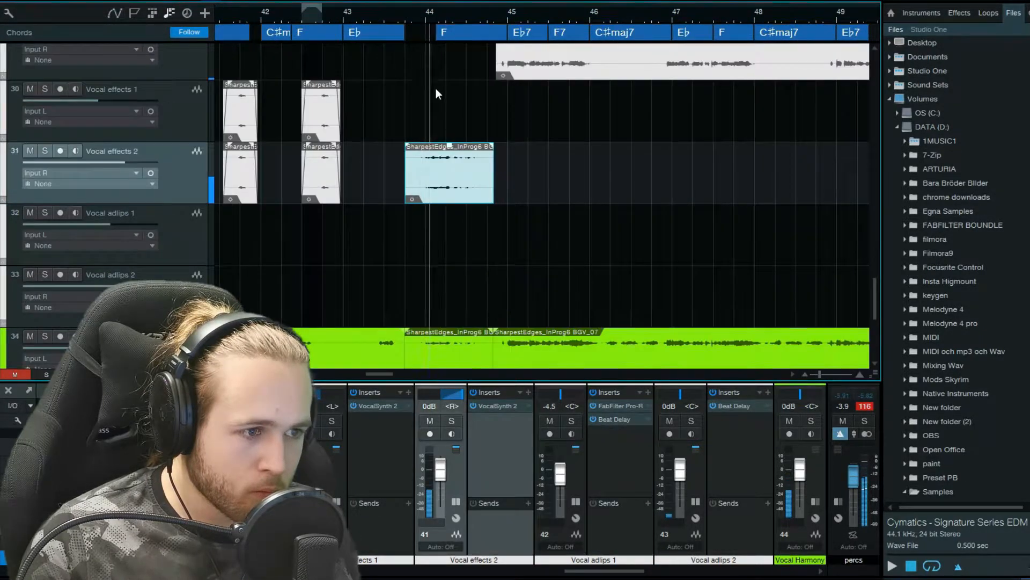
{"action": "scroll", "coordinate": [436, 88], "scroll_direction": "up", "scroll_amount": 2}
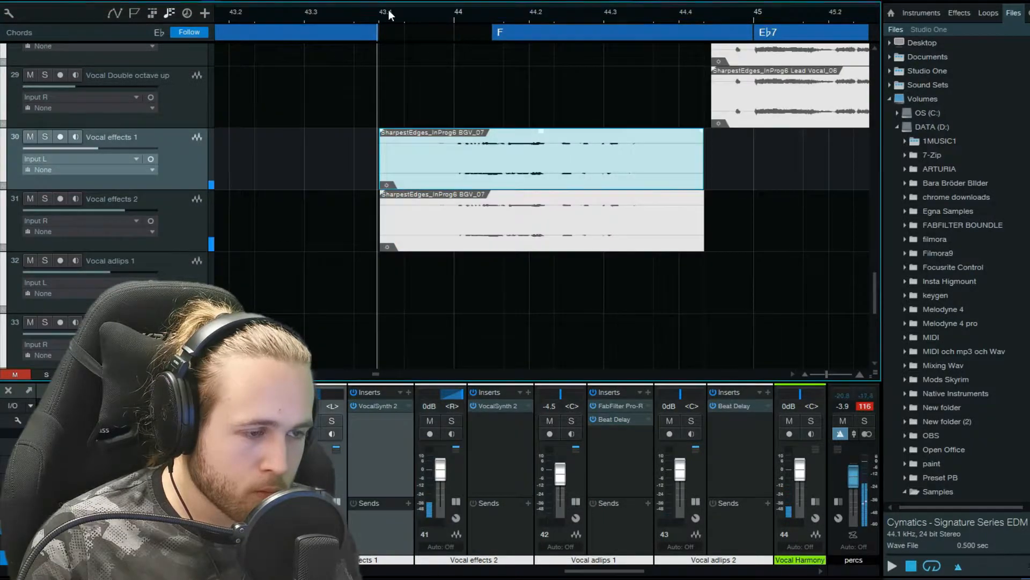
Play back the phrase copied to Vocal effects 1 and 2 around bar 44 and the split Vocal Harmony clips around 5300000.
{"action": "scroll", "coordinate": [389, 9], "scroll_direction": "down", "scroll_amount": 3}
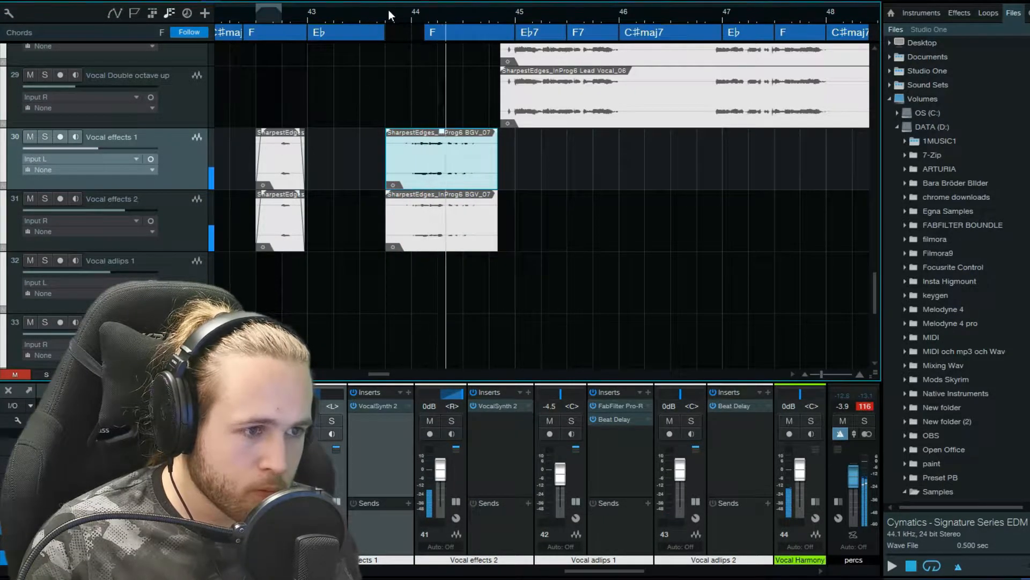
{"action": "scroll", "coordinate": [389, 10], "scroll_direction": "down", "scroll_amount": 3}
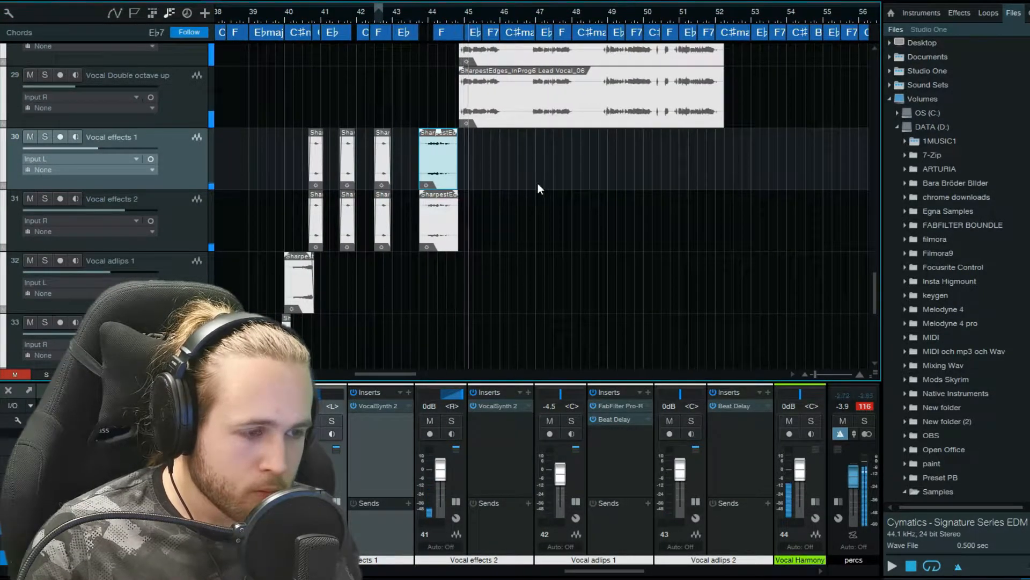
{"action": "scroll", "coordinate": [539, 207], "scroll_direction": "down", "scroll_amount": 3}
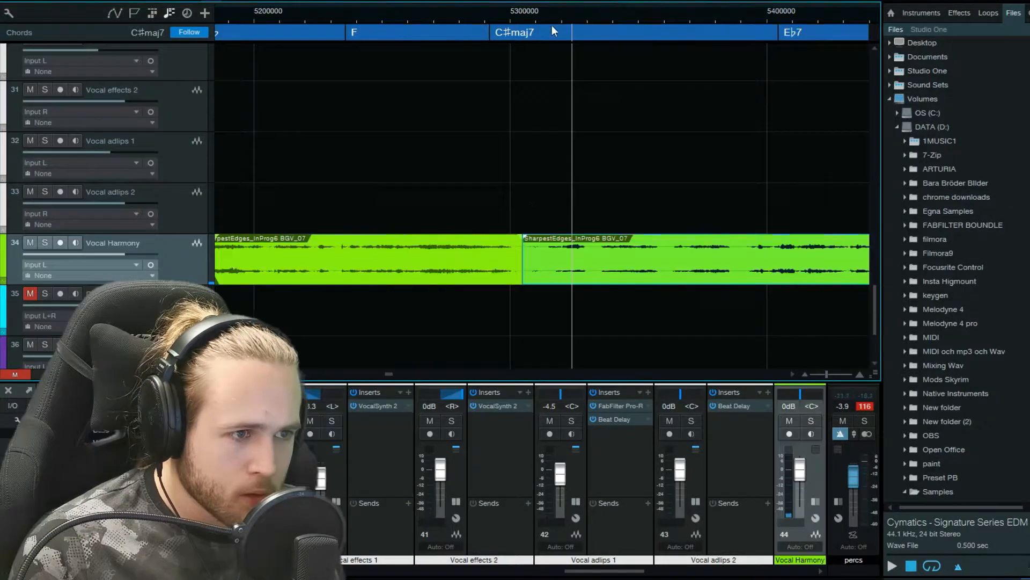
{"action": "scroll", "coordinate": [551, 25], "scroll_direction": "down", "scroll_amount": 3}
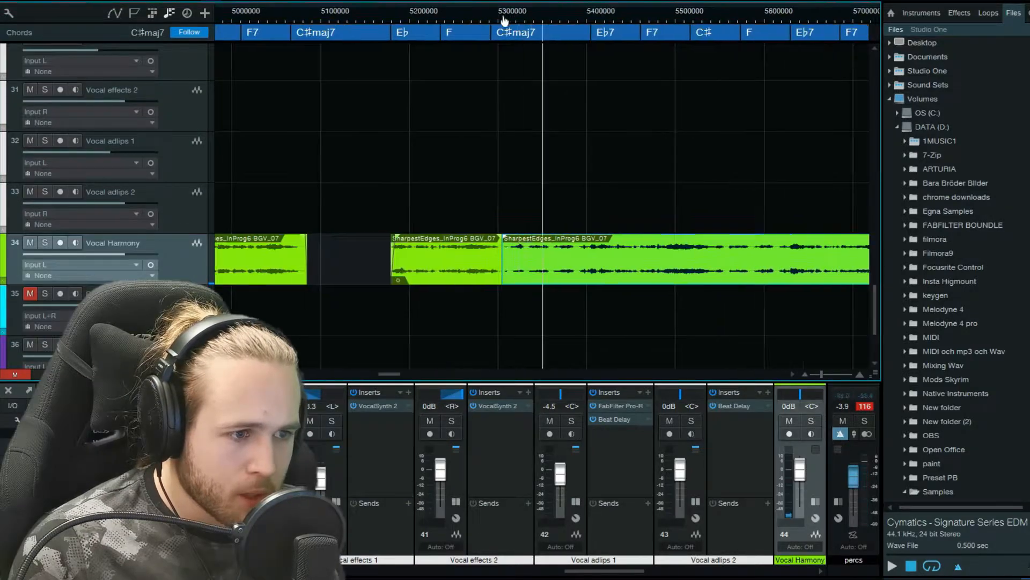
{"action": "left_click_drag", "start_coordinate": [438, 255], "coordinate": [515, 257]}
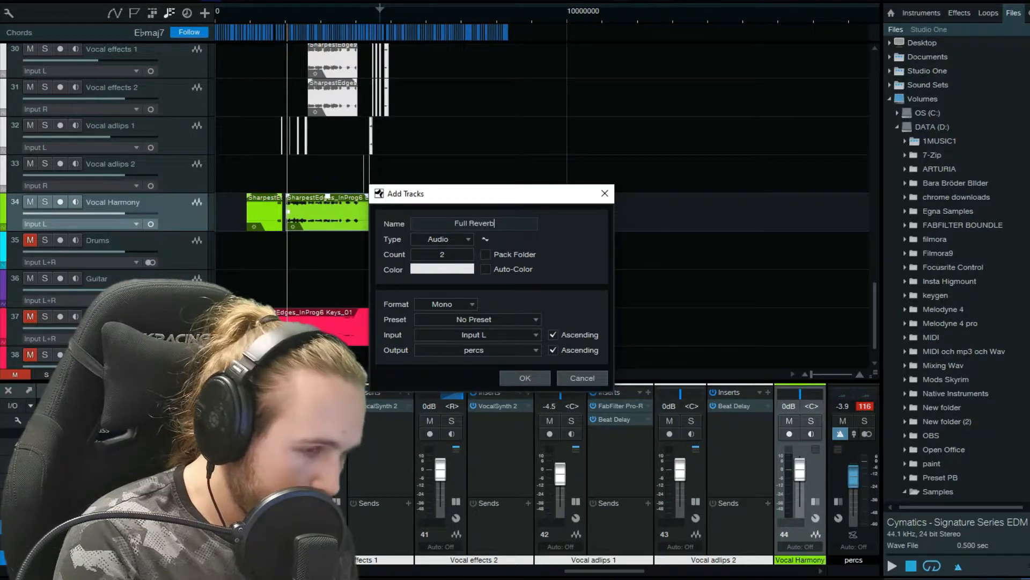
Add two mono audio tracks named Full Reverb effect and open the FabFilter Pro-R presets on Full Reverb effect 1.
{"action": "type", "text": "efee"}
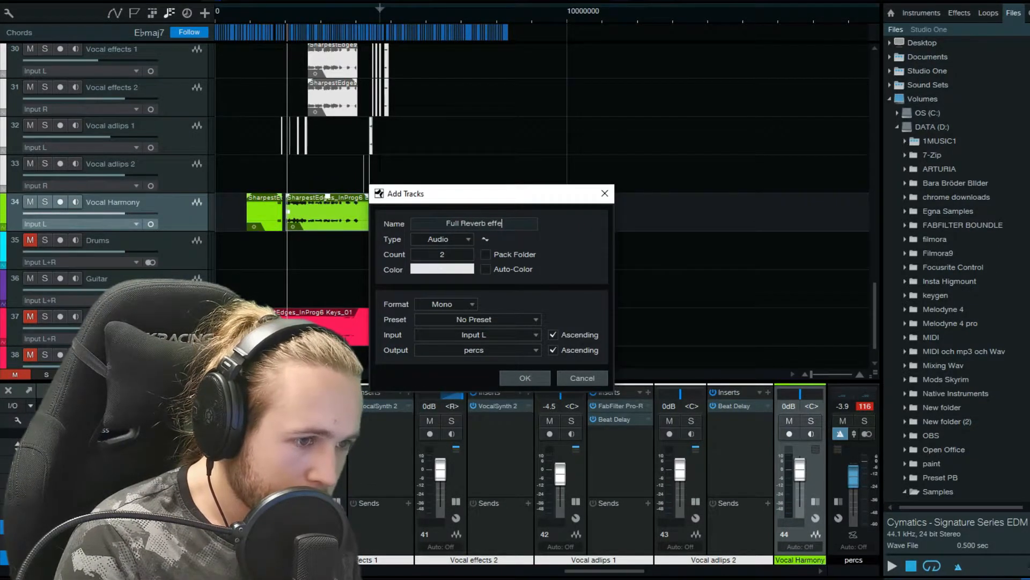
{"action": "type", "text": "ct"}
{"action": "key", "text": "Return"}
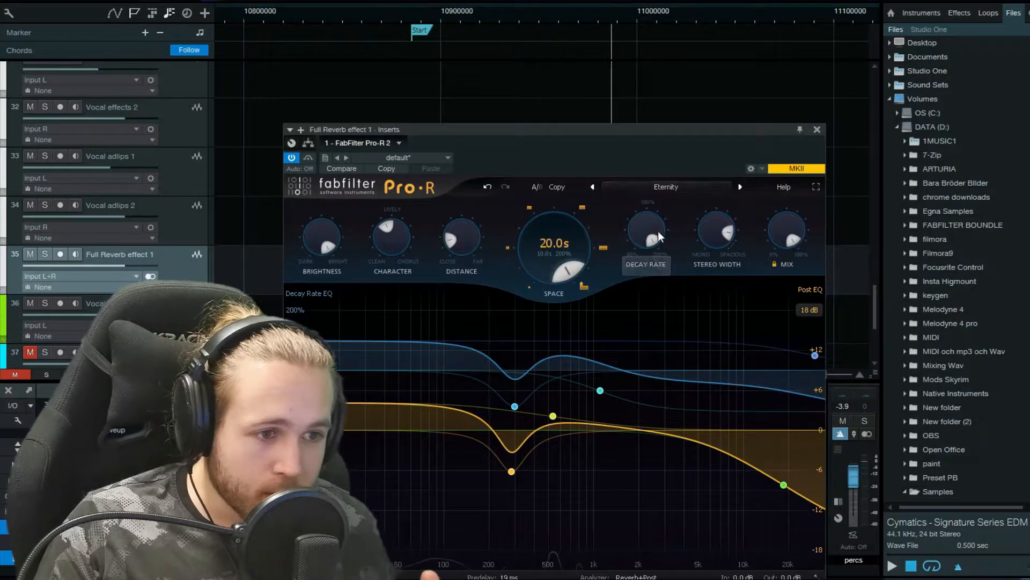
{"action": "left_click", "coordinate": [694, 191]}
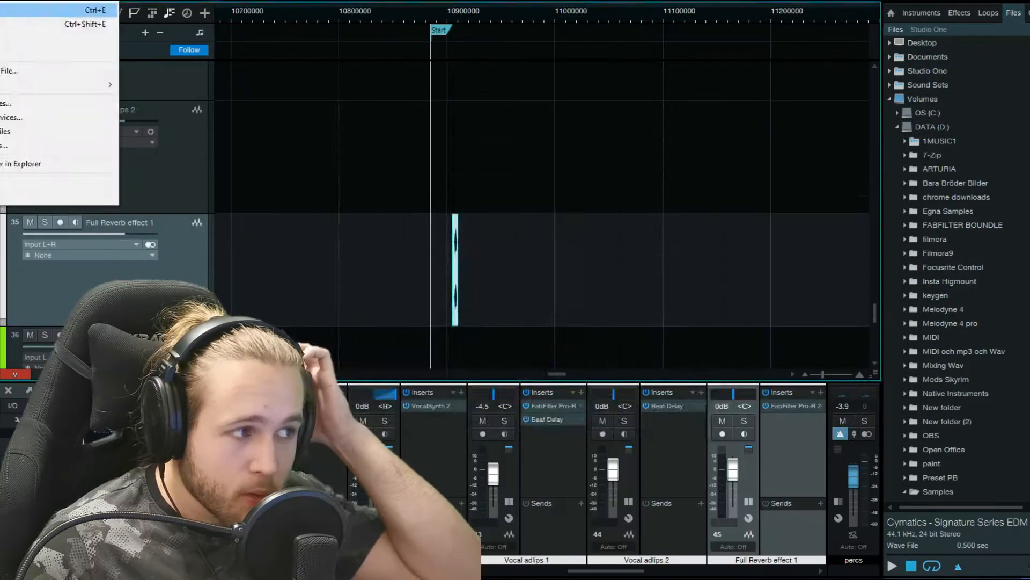
Export a mixdown named whaaaa between the Start and End markers as a 24-bit, 48.0 kHz Wave file.
{"action": "key", "text": "ctrl+e"}
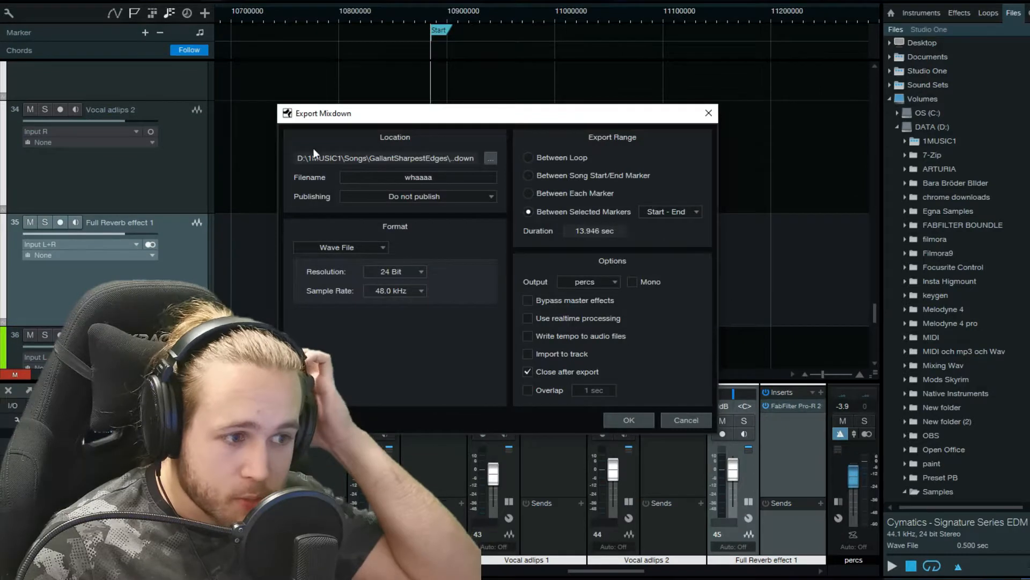
{"action": "left_click", "coordinate": [610, 419]}
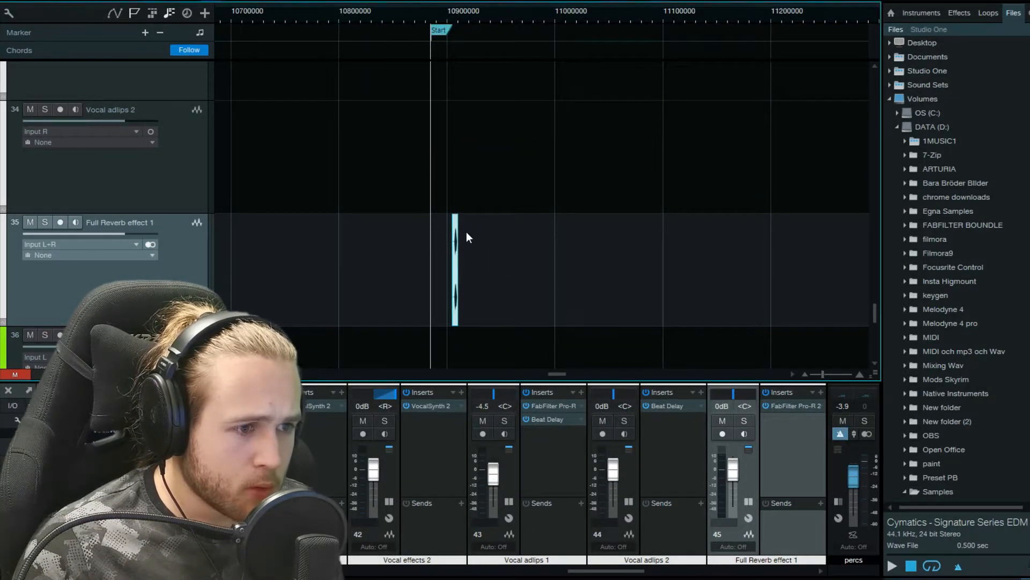
Import the whaaaa(2) mixdown from the 01 Start folder into the arrangement, place it on the vocal pre riser track, and close the folder window.
{"action": "left_click_drag", "start_coordinate": [436, 17], "coordinate": [380, 13]}
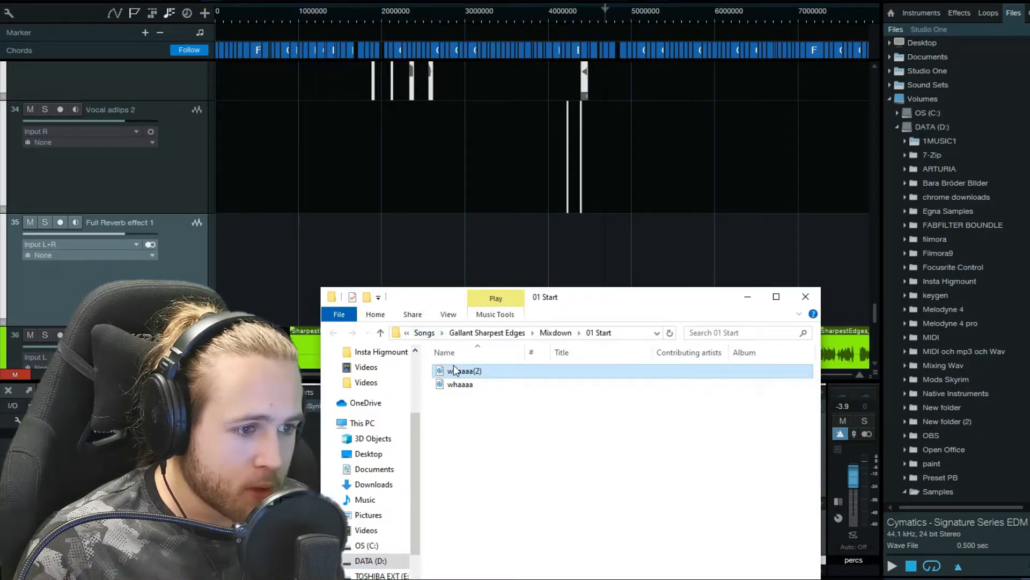
{"action": "left_click_drag", "start_coordinate": [454, 366], "coordinate": [364, 193]}
{"action": "scroll", "coordinate": [365, 193], "scroll_direction": "up", "scroll_amount": 4}
{"action": "scroll", "coordinate": [365, 194], "scroll_direction": "down", "scroll_amount": 2}
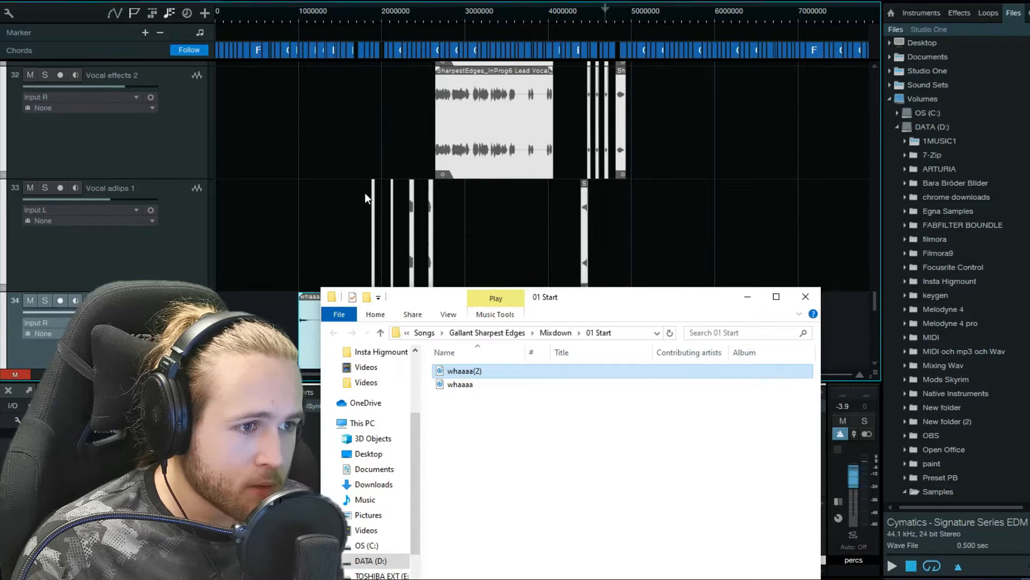
{"action": "left_click", "coordinate": [830, 299]}
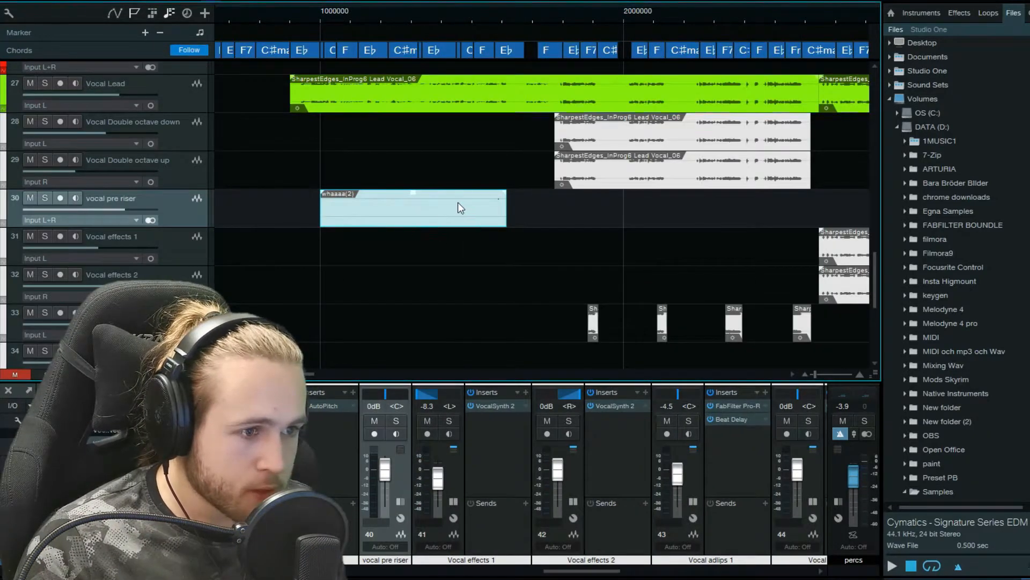
Position and trim the whaaaa(2) clip on vocal pre riser to lead into the octave doubles, playing it back to check the fit.
{"action": "key", "text": "z"}
{"action": "left_click", "coordinate": [478, 16]}
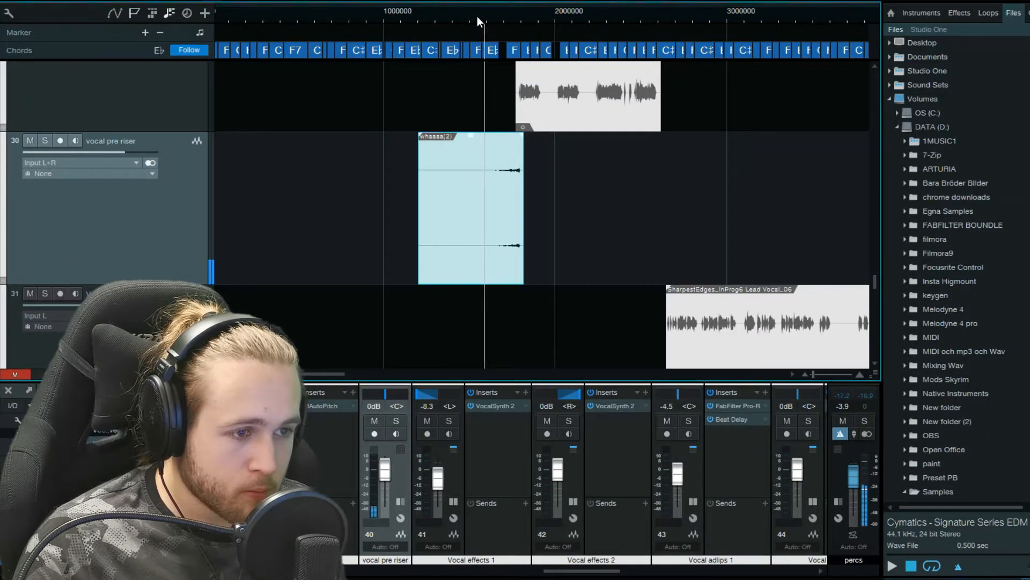
{"action": "key", "text": "e"}
{"action": "key", "text": "e"}
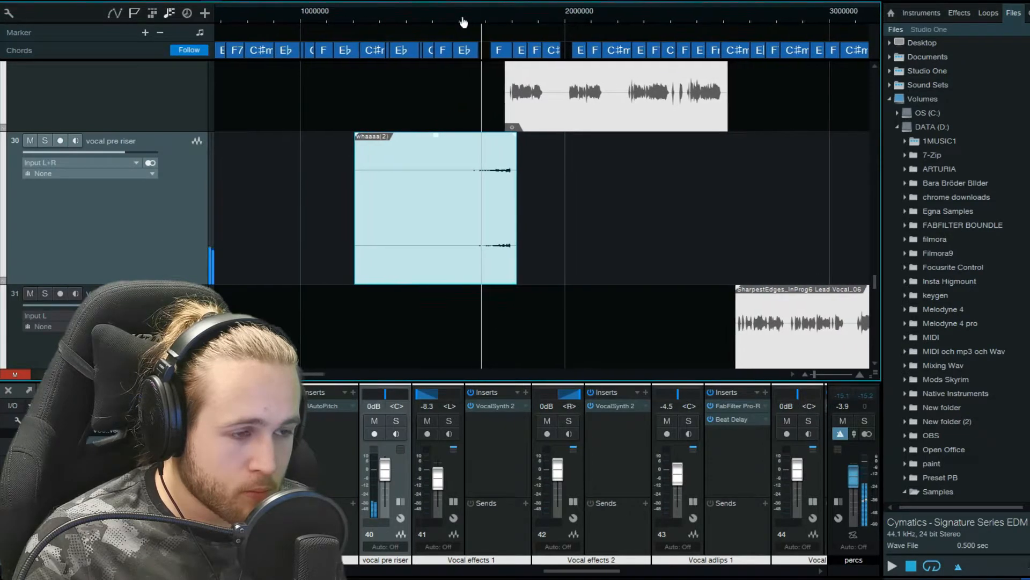
{"action": "left_click_drag", "start_coordinate": [492, 16], "coordinate": [477, 16]}
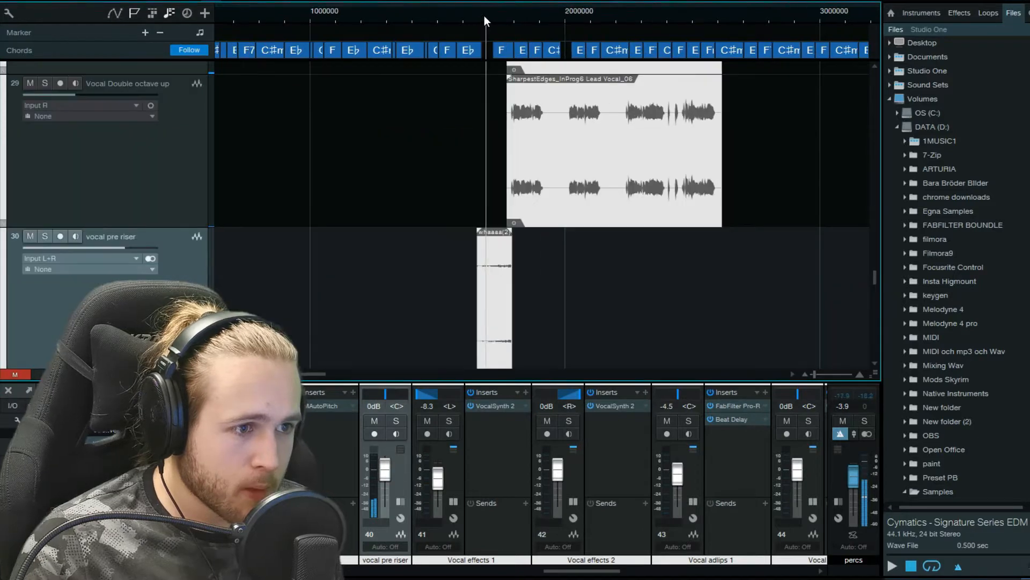
Play from the vocal pre riser into the octave doubles and review the lead, double, riser and effects tracks together.
{"action": "scroll", "coordinate": [475, 197], "scroll_direction": "up", "scroll_amount": 3}
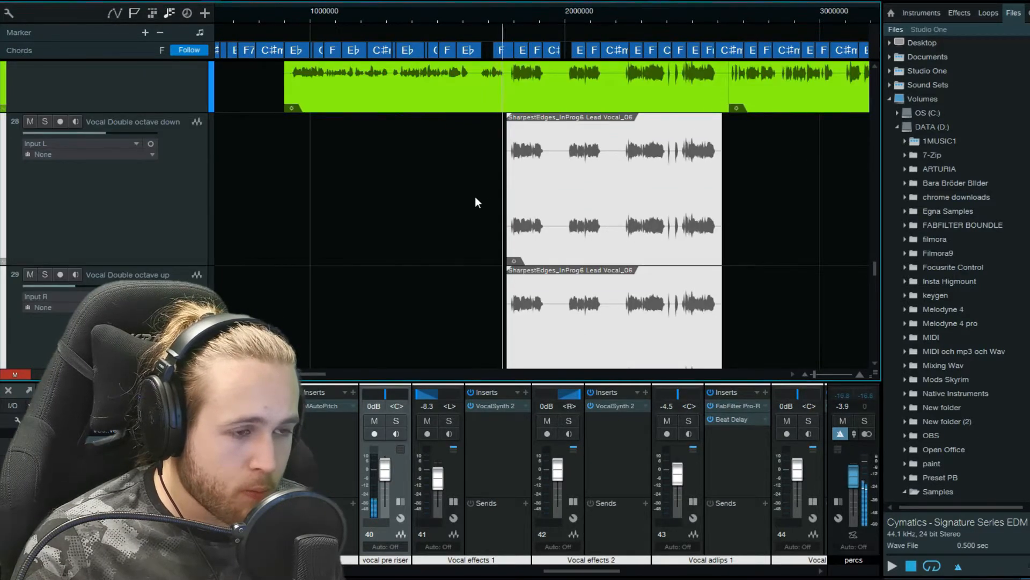
{"action": "scroll", "coordinate": [499, 18], "scroll_direction": "down", "scroll_amount": 2}
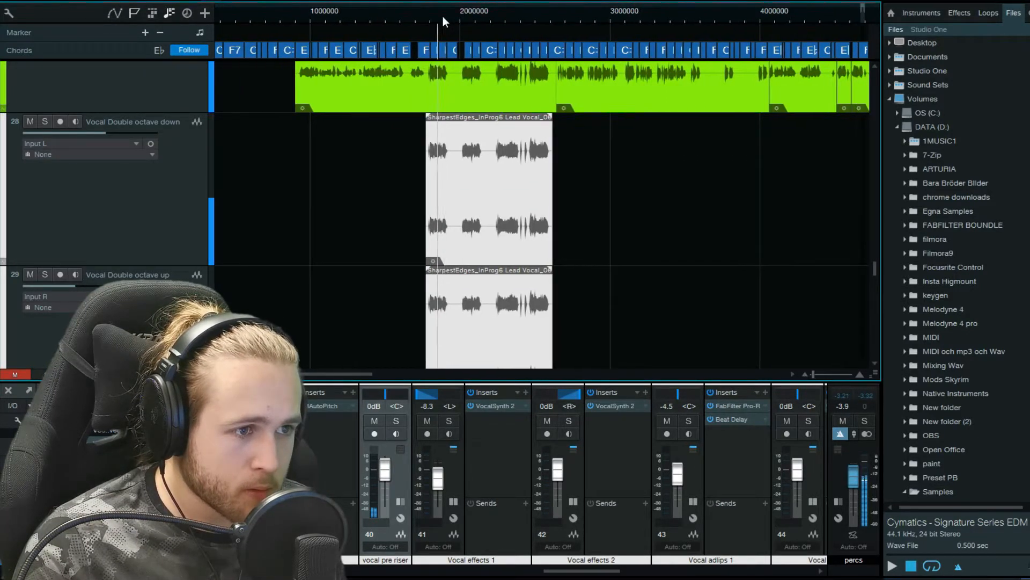
{"action": "scroll", "coordinate": [574, 241], "scroll_direction": "down", "scroll_amount": 4}
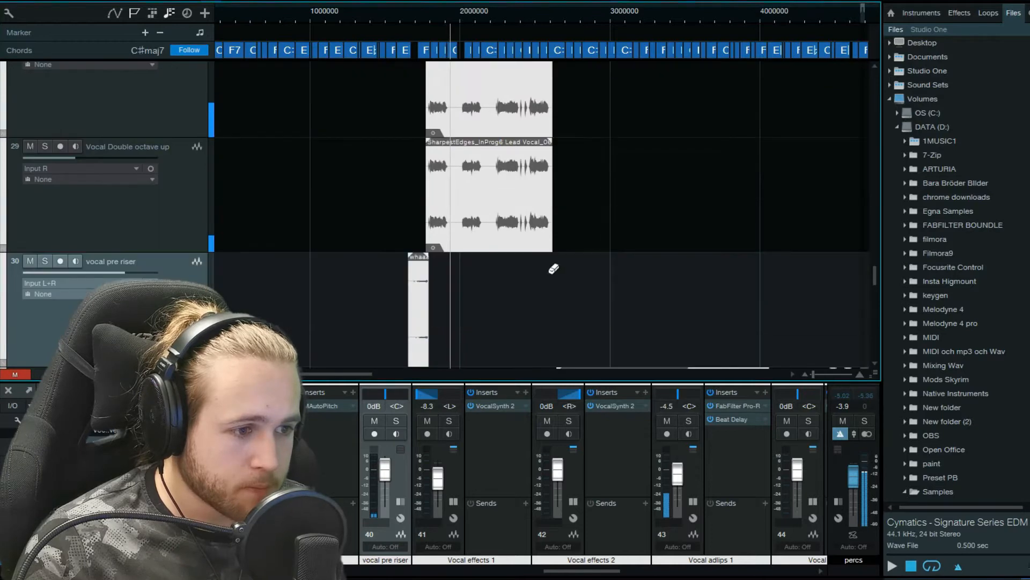
{"action": "scroll", "coordinate": [484, 20], "scroll_direction": "up", "scroll_amount": 2}
{"action": "scroll", "coordinate": [476, 197], "scroll_direction": "up", "scroll_amount": 3}
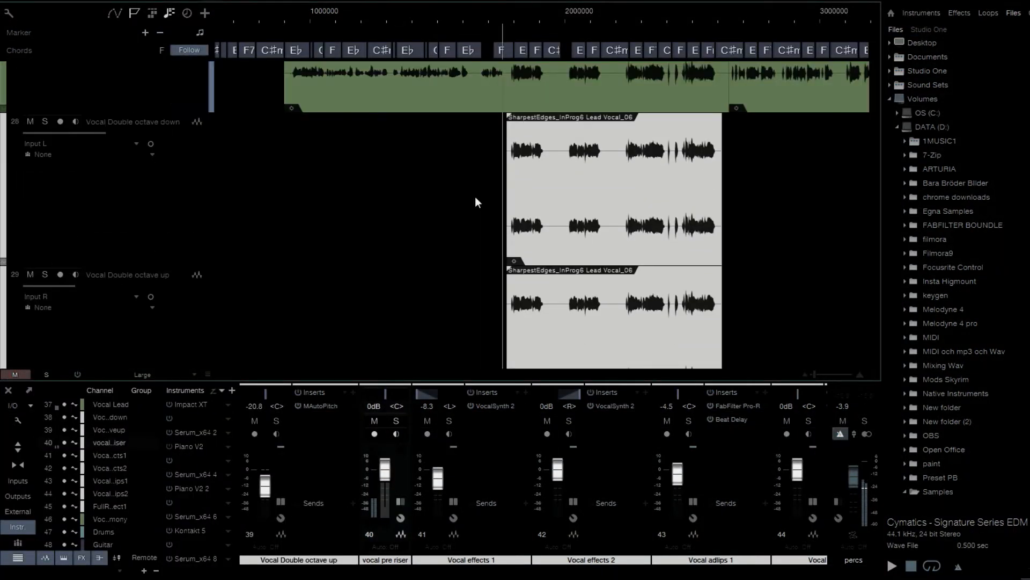
{"action": "scroll", "coordinate": [500, 17], "scroll_direction": "down", "scroll_amount": 3}
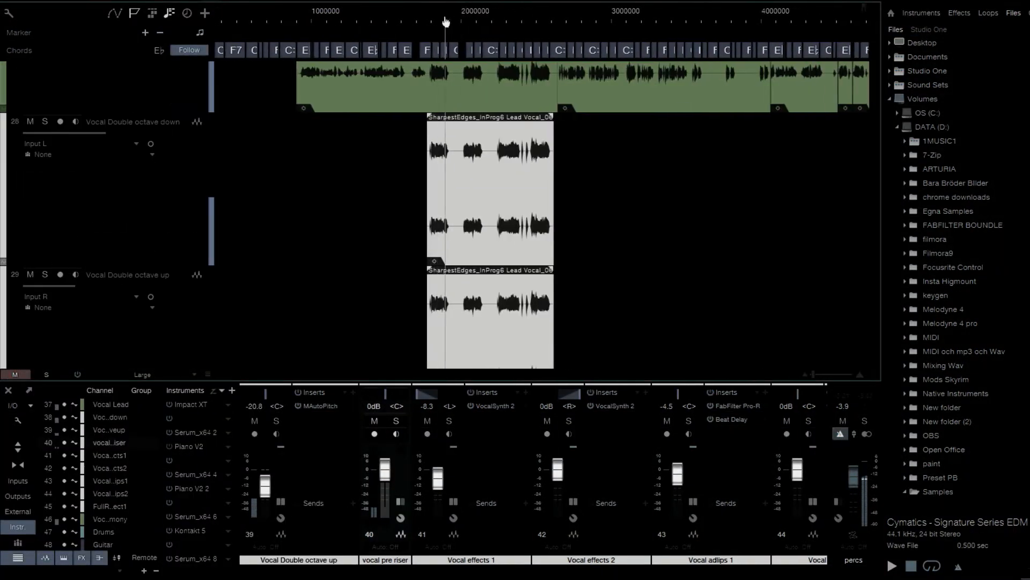
{"action": "scroll", "coordinate": [574, 253], "scroll_direction": "down", "scroll_amount": 5}
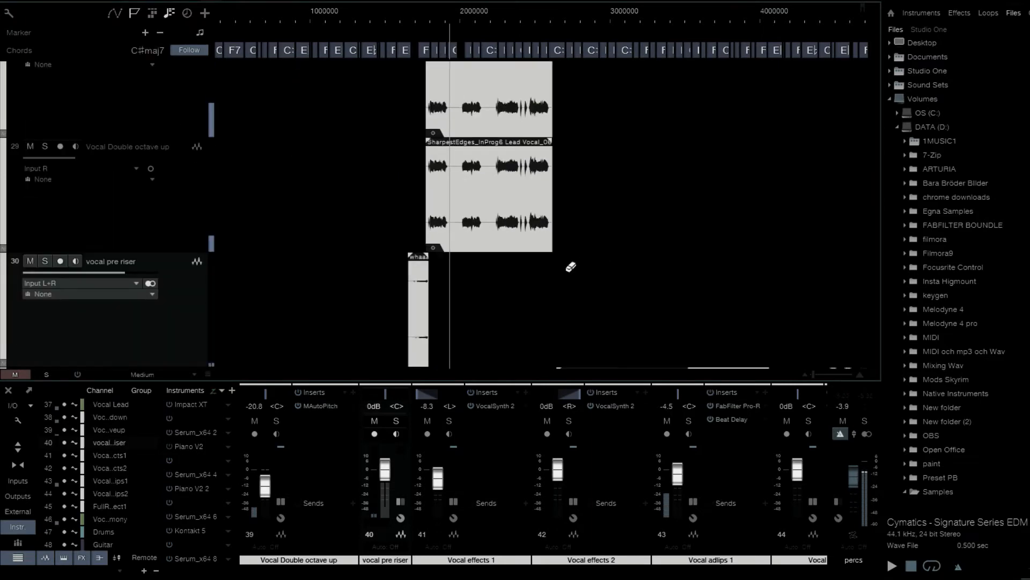
{"action": "scroll", "coordinate": [461, 279], "scroll_direction": "down", "scroll_amount": 4}
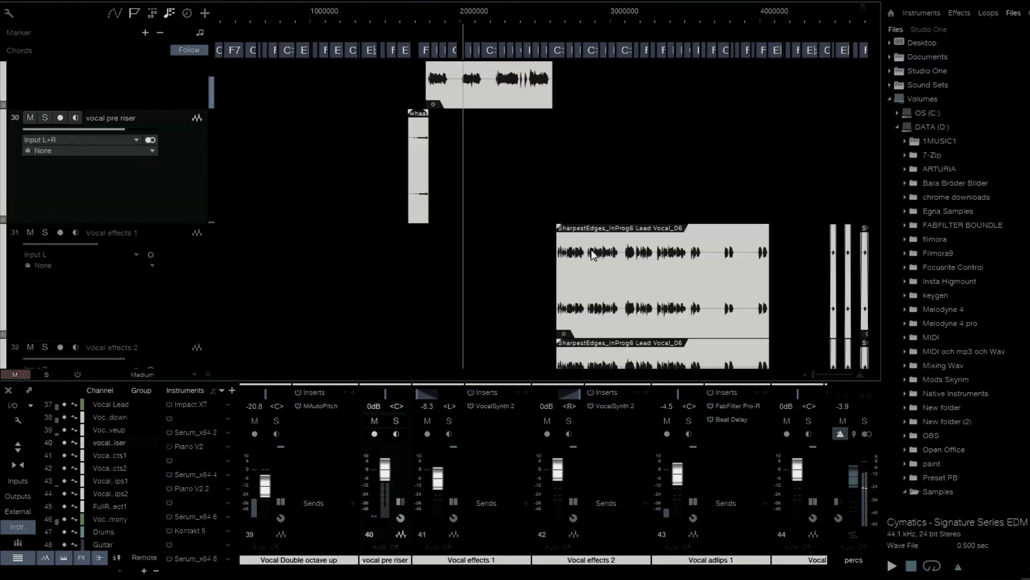
{"action": "scroll", "coordinate": [570, 145], "scroll_direction": "up", "scroll_amount": 2}
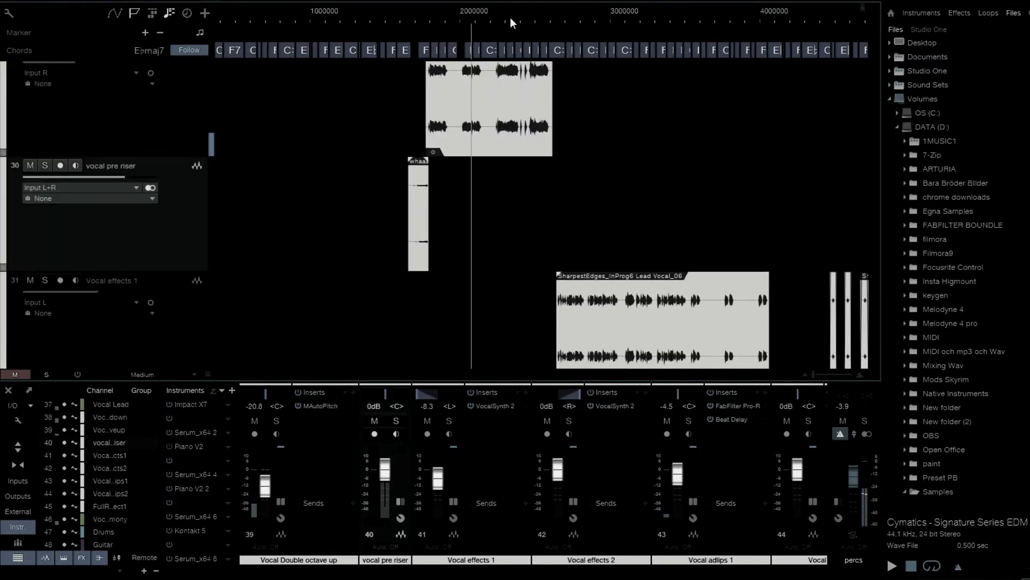
Review the whole vocal arrangement across all tracks and play it from around 5000000.
{"action": "left_click_drag", "start_coordinate": [510, 17], "coordinate": [375, 17]}
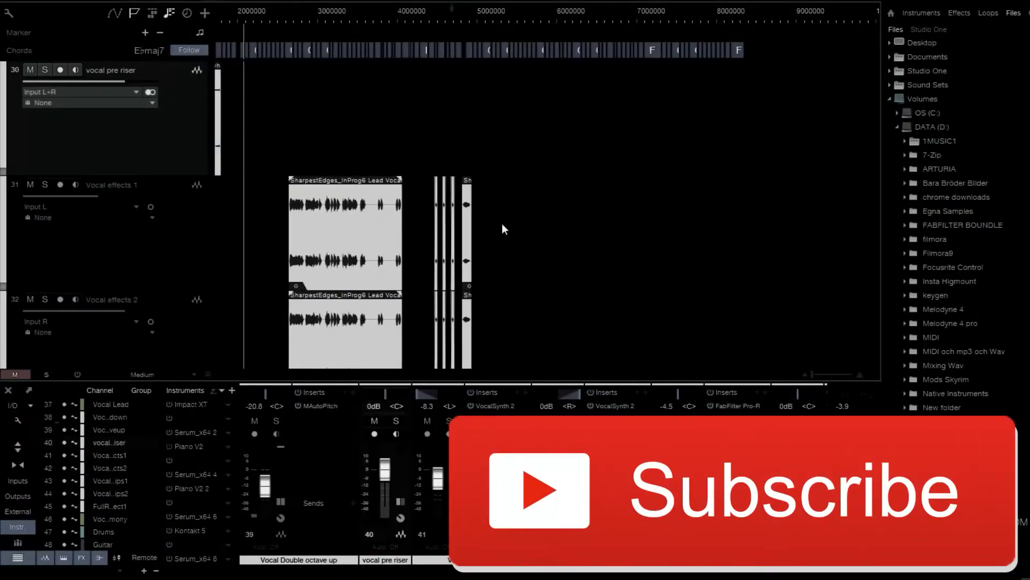
{"action": "scroll", "coordinate": [505, 229], "scroll_direction": "up", "scroll_amount": 2}
{"action": "scroll", "coordinate": [520, 229], "scroll_direction": "down", "scroll_amount": 4}
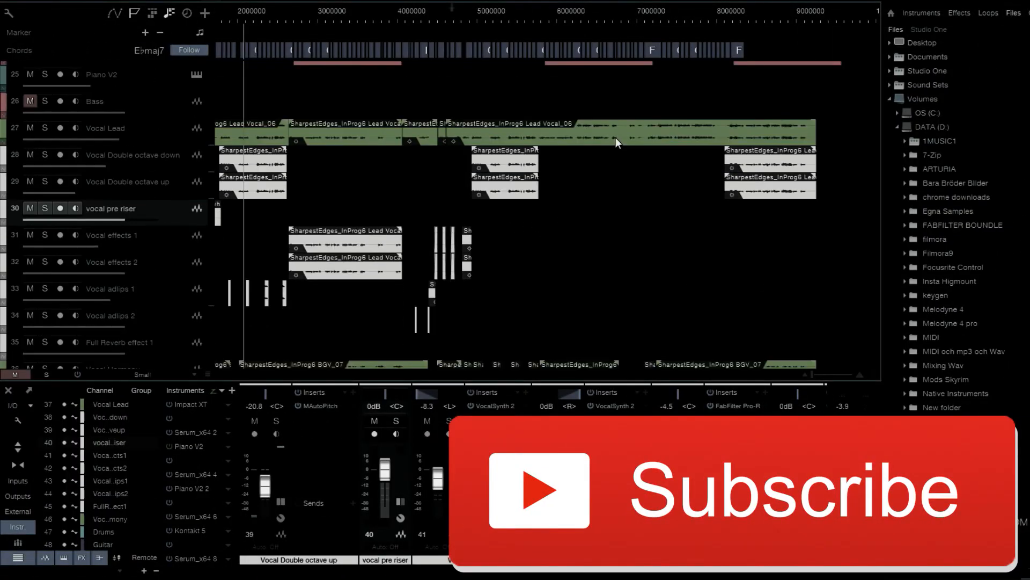
{"action": "left_click", "coordinate": [492, 11]}
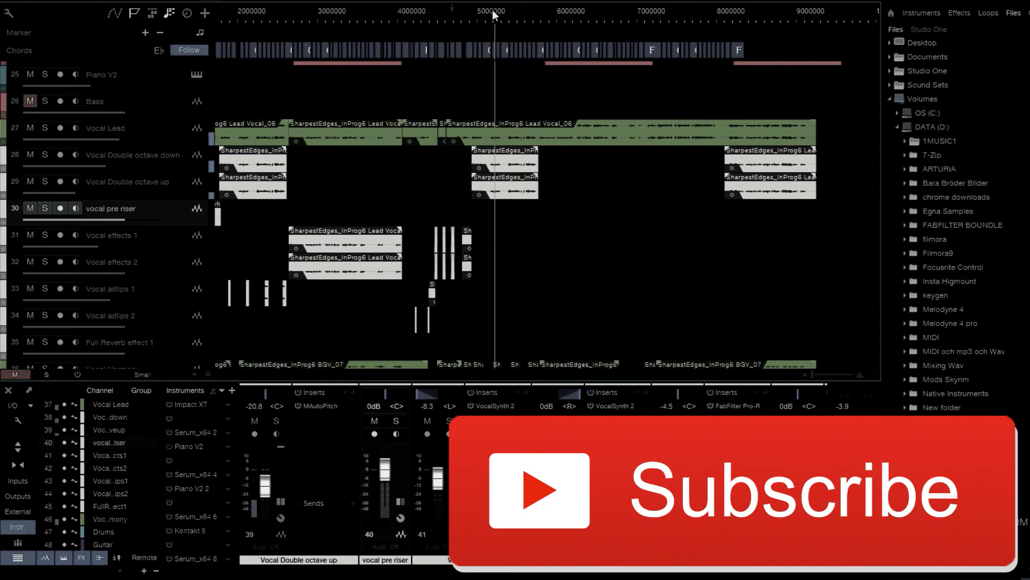